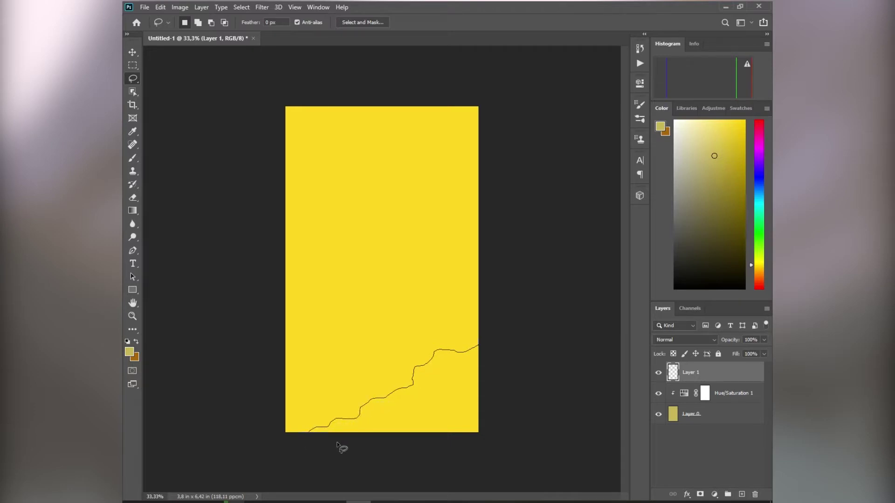
# Select a jagged slope rising across the canvas's lower corner with the Lasso tool, fill it with black and deselect.
pyautogui.moveTo(507, 365); pyautogui.dragTo(499, 350)
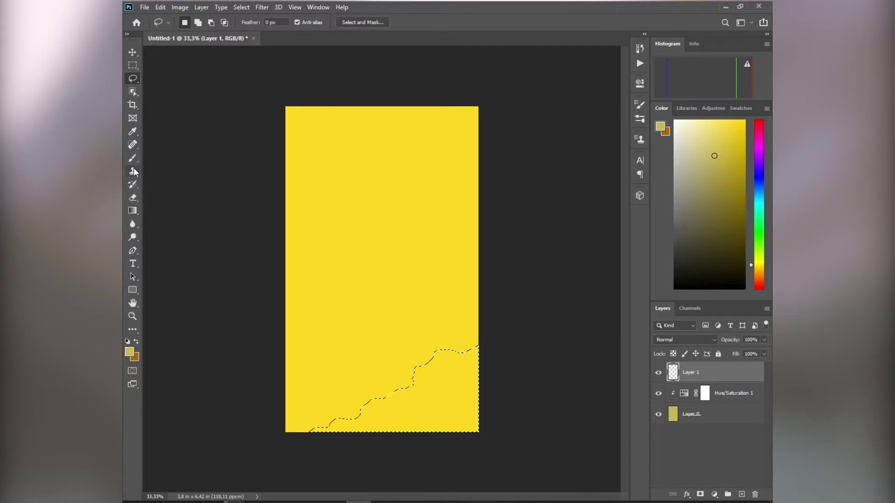
pyautogui.press('b')
pyautogui.click(735, 283)
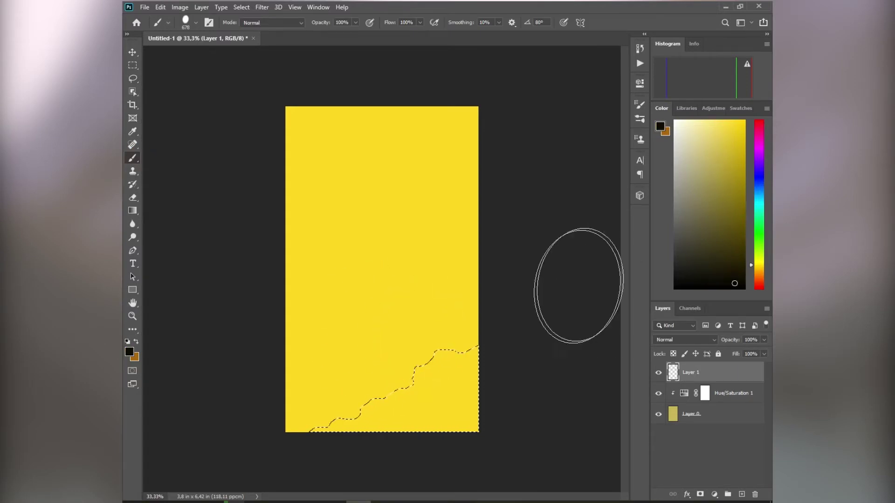
pyautogui.moveTo(459, 373); pyautogui.dragTo(508, 416)
pyautogui.hotkey('ctrl', 'd')
# Scale the black slope to about 115% and align it with the canvas's lower corner.
pyautogui.press('v')
pyautogui.hotkey('ctrl', 't')
pyautogui.moveTo(480, 343); pyautogui.dragTo(518, 314)
pyautogui.moveTo(501, 376)
pyautogui.mouseDown()
pyautogui.moveTo(464, 338)
pyautogui.moveTo(479, 338)
pyautogui.moveTo(480, 323)
pyautogui.moveTo(460, 355)
pyautogui.mouseUp()
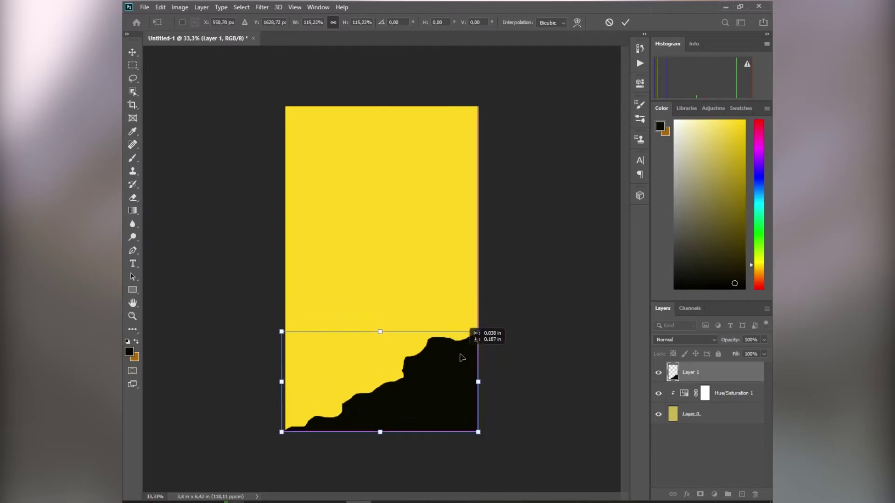
pyautogui.click(626, 22)
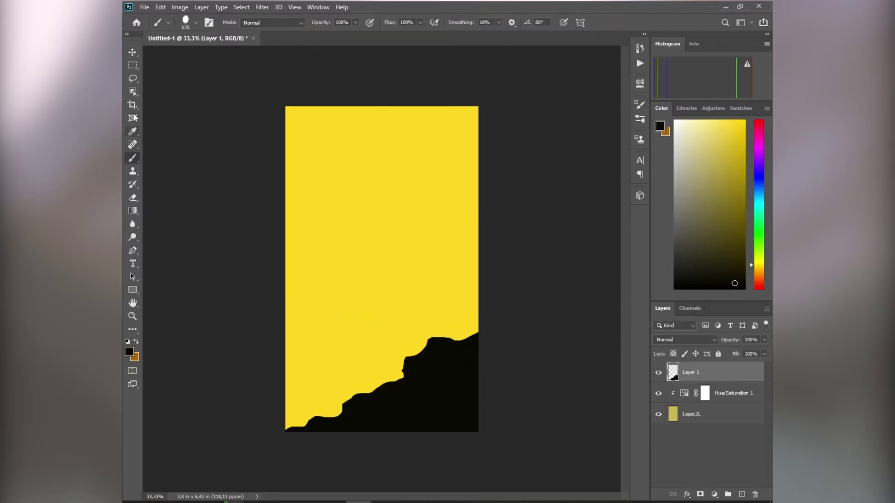
# Create a new layer and paint a lassoed dark grey rock patch near the slope's low end.
pyautogui.click(133, 78)
pyautogui.hotkey('ctrl', '+')
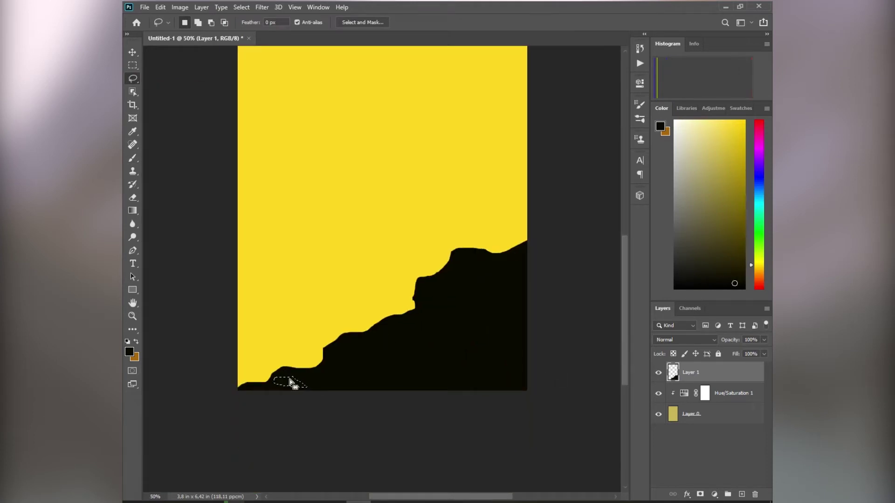
pyautogui.click(742, 494)
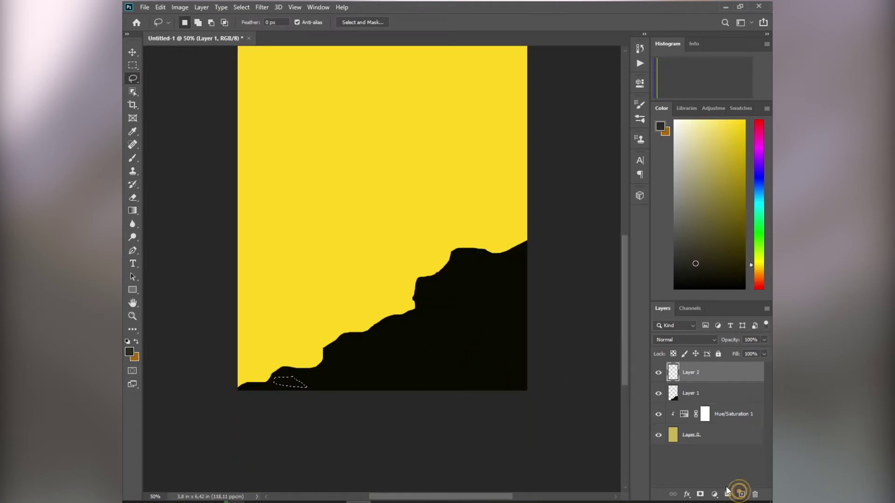
pyautogui.click(133, 158)
pyautogui.moveTo(289, 396); pyautogui.dragTo(303, 383)
pyautogui.hotkey('ctrl', 'd')
# Lasso and paint three more dark grey rock patches just below the slope's ridge.
pyautogui.press('l')
pyautogui.moveTo(355, 343)
pyautogui.mouseDown()
pyautogui.moveTo(343, 358)
pyautogui.moveTo(355, 346)
pyautogui.moveTo(350, 363)
pyautogui.mouseUp()
pyautogui.press('b')
pyautogui.hotkey('ctrl', 'd')
pyautogui.press('l')
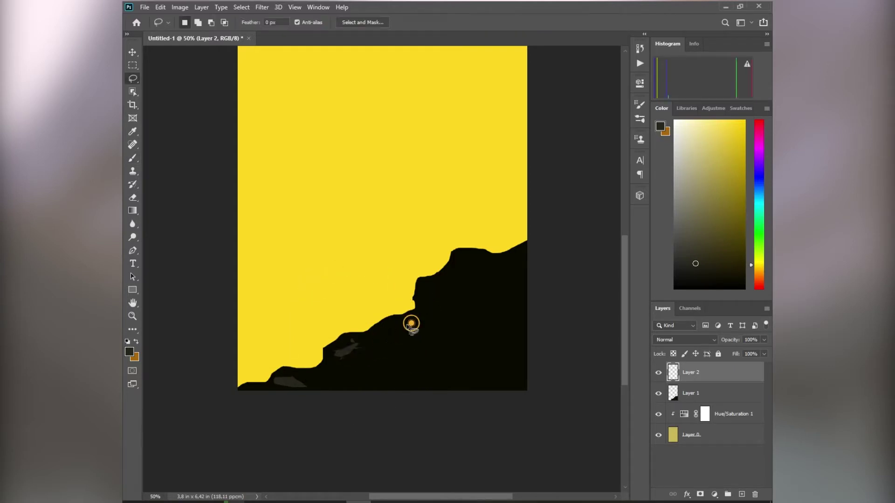
pyautogui.moveTo(415, 329); pyautogui.dragTo(413, 326)
pyautogui.press('b')
pyautogui.moveTo(410, 329); pyautogui.dragTo(419, 320)
pyautogui.press('l')
pyautogui.moveTo(446, 284)
pyautogui.mouseDown()
pyautogui.moveTo(426, 300)
pyautogui.moveTo(446, 284)
pyautogui.mouseUp()
pyautogui.press('b')
pyautogui.moveTo(441, 294); pyautogui.dragTo(426, 303)
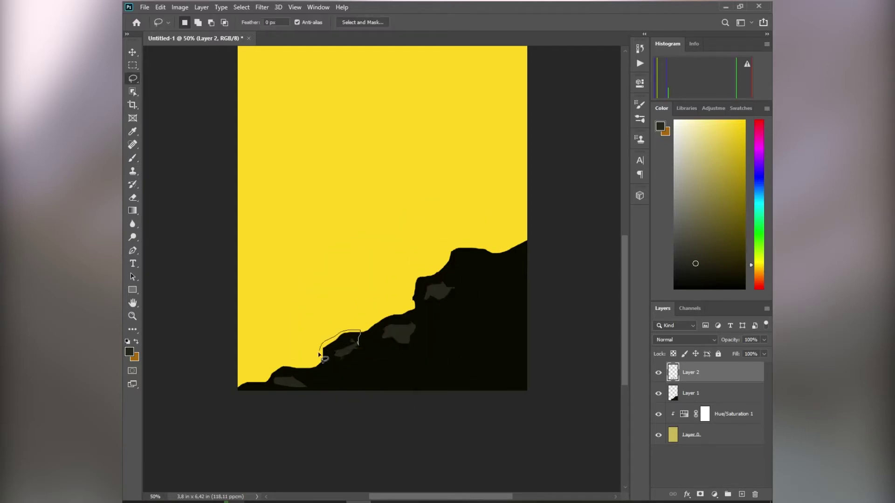
# Extend the grey patch on the lower bump up to the ridge line, reduce the brush size and sample black.
pyautogui.press('[')
pyautogui.press('[')
pyautogui.press('[')
pyautogui.press('[')
pyautogui.press('[')
pyautogui.press('[')
pyautogui.press('[')
pyautogui.press('[')
pyautogui.press('[')
pyautogui.press('[')
pyautogui.keyDown('alt'); pyautogui.click(355, 326); pyautogui.keyUp('alt')
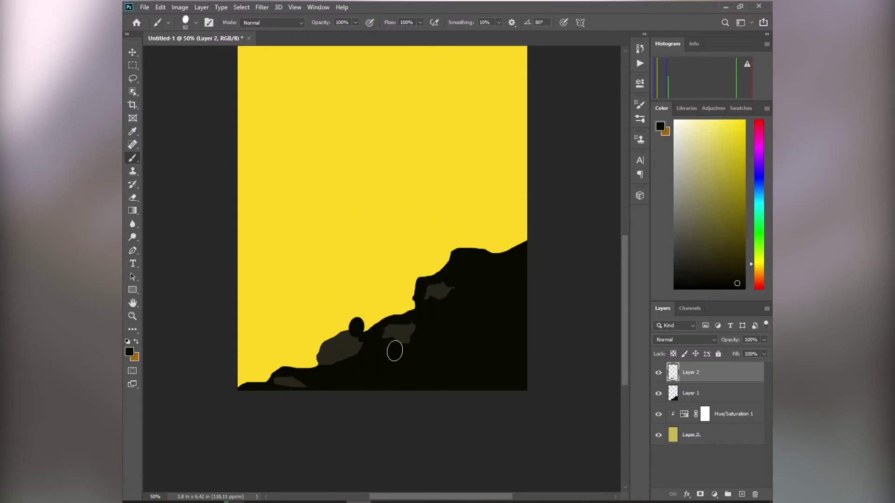
# Lasso a rounded outline over the lower boulder and fill it with black to smooth the ridge.
pyautogui.press('l')
pyautogui.moveTo(326, 358); pyautogui.dragTo(389, 319)
pyautogui.press('b')
pyautogui.moveTo(322, 347)
pyautogui.mouseDown()
pyautogui.moveTo(358, 348)
pyautogui.moveTo(366, 339)
pyautogui.moveTo(340, 347)
pyautogui.moveTo(370, 333)
pyautogui.mouseUp()
pyautogui.hotkey('ctrl', 'd')
# Sample the boulder's grey and add small lassoed grey pebbles around the boulder.
pyautogui.press('l')
pyautogui.press('b')
pyautogui.keyDown('alt'); pyautogui.click(357, 348); pyautogui.keyUp('alt')
pyautogui.hotkey('ctrl', 'd')
pyautogui.press('l')
pyautogui.press('b')
pyautogui.press('l')
pyautogui.press('b')
# Lasso a low triangular rock patch in the slope's lower middle and paint it grey.
pyautogui.press('l')
pyautogui.moveTo(479, 341); pyautogui.dragTo(483, 345)
pyautogui.press('b')
pyautogui.moveTo(465, 343); pyautogui.dragTo(489, 340)
pyautogui.hotkey('ctrl', 'd')
# Lasso and paint a larger grey area along the middle of the ridge, joining the patch above it.
pyautogui.press('l')
pyautogui.moveTo(399, 320); pyautogui.dragTo(411, 310)
pyautogui.press('b')
pyautogui.hotkey('ctrl', 'd')
pyautogui.moveTo(394, 313)
pyautogui.mouseDown()
pyautogui.moveTo(423, 324)
pyautogui.moveTo(421, 290)
pyautogui.moveTo(394, 320)
pyautogui.mouseUp()
pyautogui.press('l')
pyautogui.press('b')
pyautogui.moveTo(396, 313); pyautogui.dragTo(420, 305)
pyautogui.hotkey('ctrl', 'd')
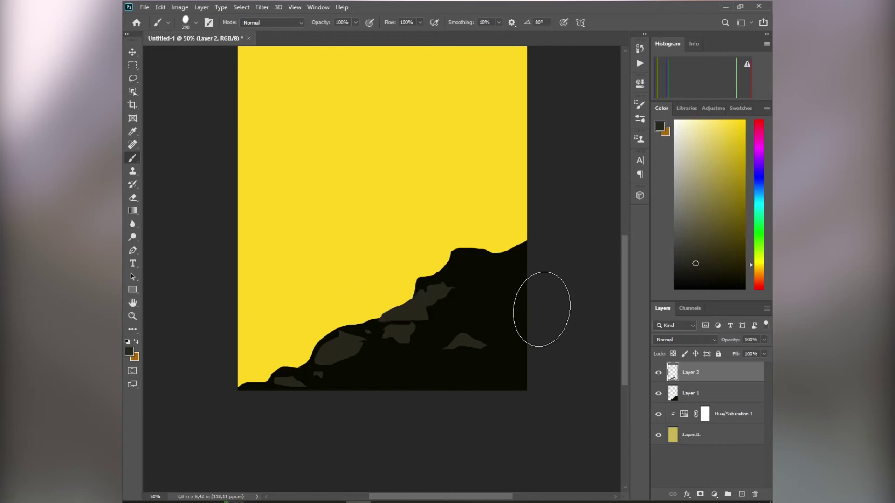
# Paint further dark grey rock patches beneath the slope's peak, at its high side and along its base.
pyautogui.press('l')
pyautogui.moveTo(512, 246)
pyautogui.mouseDown()
pyautogui.moveTo(456, 266)
pyautogui.moveTo(456, 248)
pyautogui.moveTo(567, 299)
pyautogui.mouseUp()
pyautogui.press('b')
pyautogui.hotkey('ctrl', 'd')
pyautogui.press('l')
pyautogui.moveTo(525, 269)
pyautogui.mouseDown()
pyautogui.moveTo(544, 243)
pyautogui.moveTo(526, 273)
pyautogui.moveTo(505, 280)
pyautogui.mouseUp()
pyautogui.press('v')
pyautogui.press('b')
pyautogui.hotkey('ctrl', 'd')
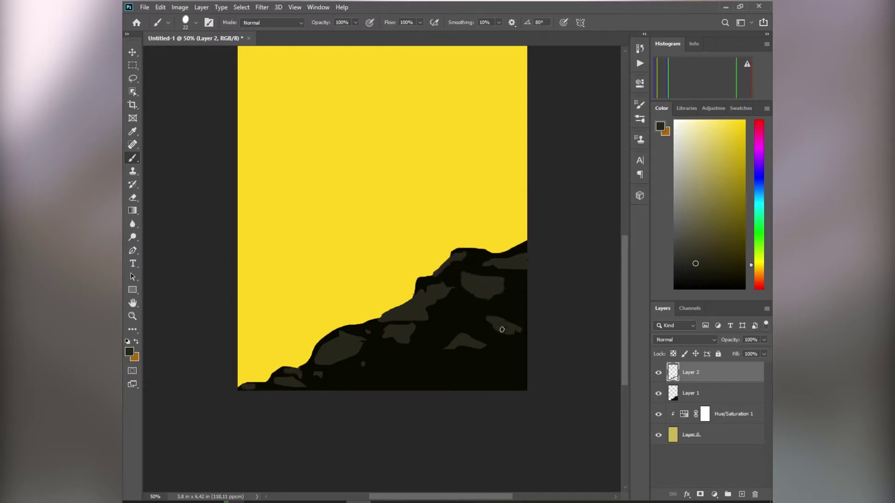
pyautogui.moveTo(429, 384); pyautogui.dragTo(461, 386)
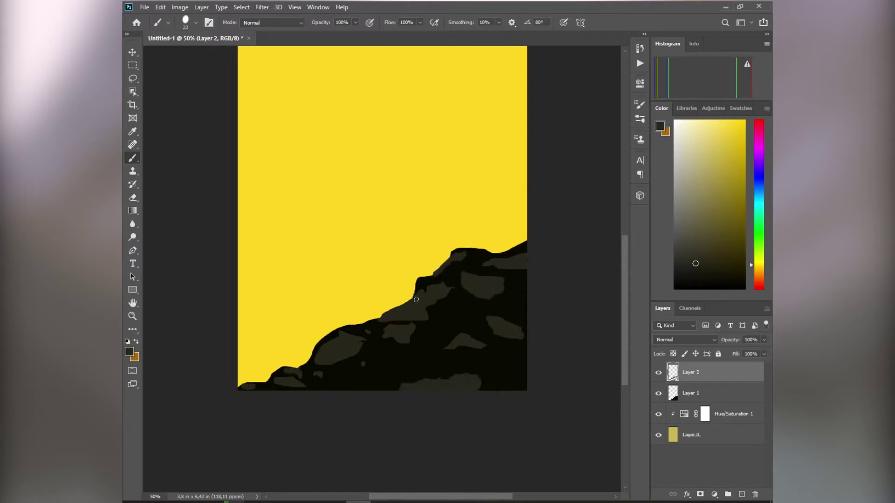
pyautogui.moveTo(366, 380); pyautogui.dragTo(340, 392)
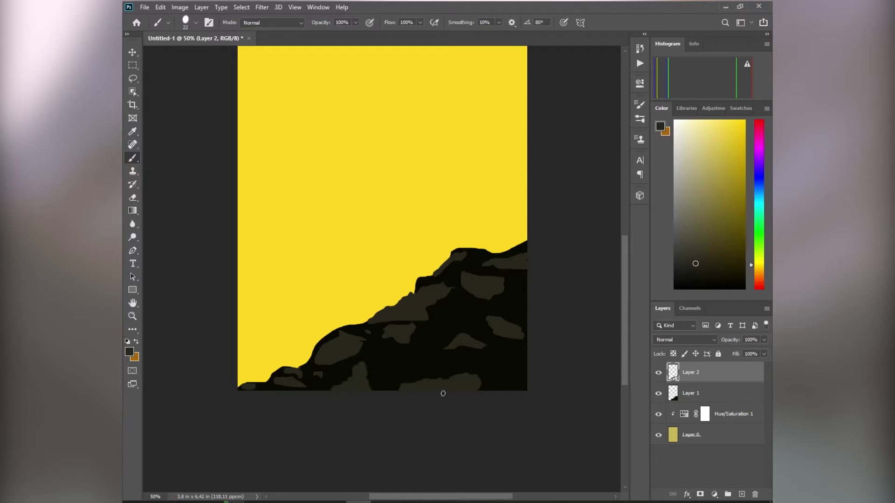
# Choose the Rock Texture brush from the tsaoshin brush set.
pyautogui.rightClick(442, 338)
pyautogui.scroll(-3, 613, 423)
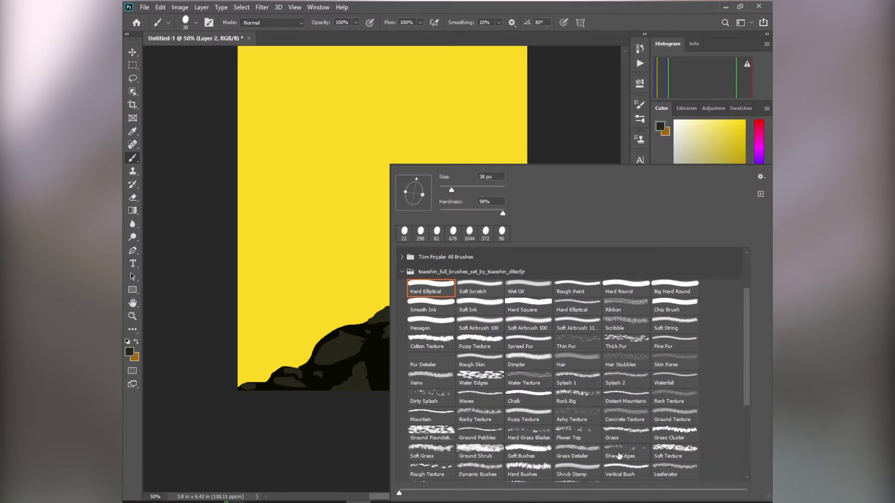
pyautogui.click(674, 325)
pyautogui.click(291, 448)
pyautogui.moveTo(474, 308); pyautogui.dragTo(382, 312)
pyautogui.moveTo(508, 368); pyautogui.dragTo(546, 425)
pyautogui.hotkey('ctrl', 'z')
pyautogui.moveTo(513, 370); pyautogui.dragTo(519, 370)
pyautogui.click(513, 371)
pyautogui.hotkey('ctrl', 'z')
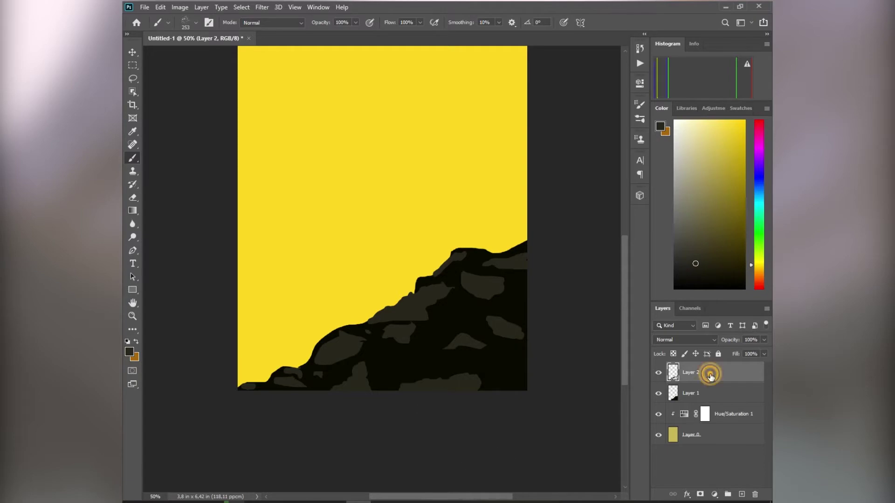
# Load the black slope as a selection, add a new layer, stamp rock texture at 1553 px inside it and deselect.
pyautogui.keyDown('ctrl'); pyautogui.click(711, 373); pyautogui.keyUp('ctrl')
pyautogui.keyDown('ctrl'); pyautogui.click(673, 394); pyautogui.keyUp('ctrl')
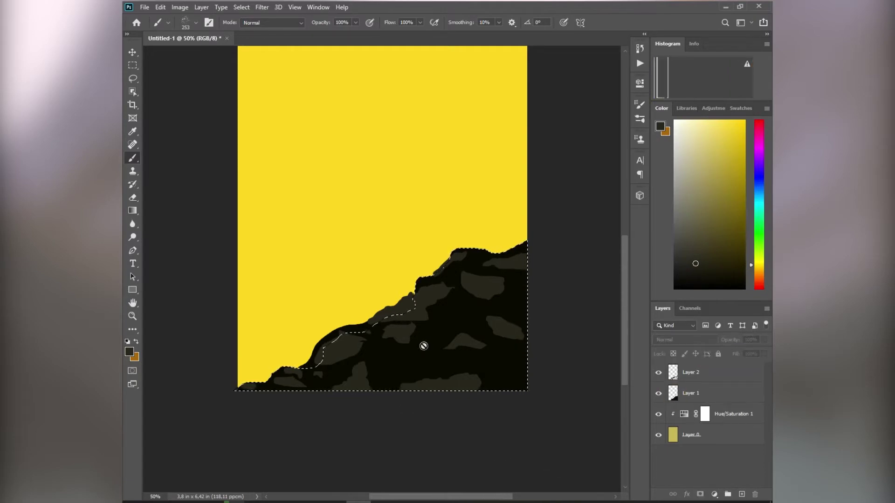
pyautogui.click(741, 494)
pyautogui.moveTo(425, 334)
pyautogui.mouseDown()
pyautogui.moveTo(527, 311)
pyautogui.moveTo(620, 308)
pyautogui.mouseUp()
pyautogui.click(427, 328)
pyautogui.click(395, 344)
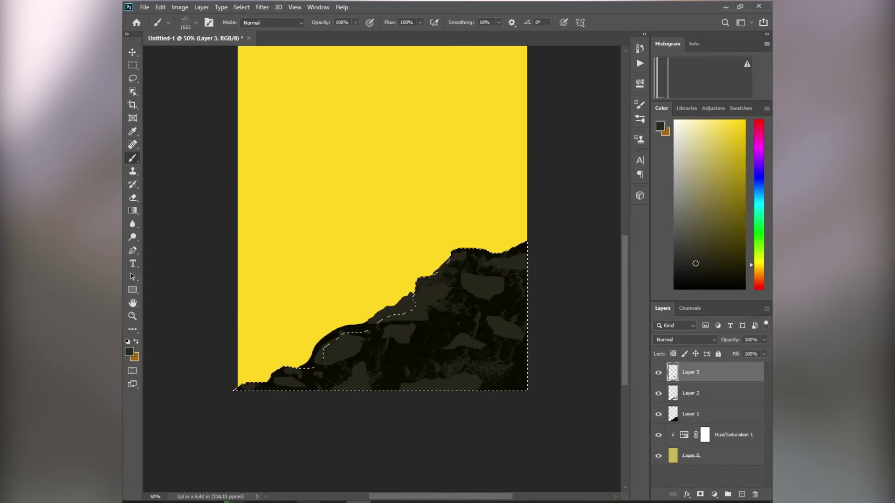
pyautogui.hotkey('ctrl', 'z')
pyautogui.click(601, 444)
pyautogui.hotkey('ctrl', 'd')
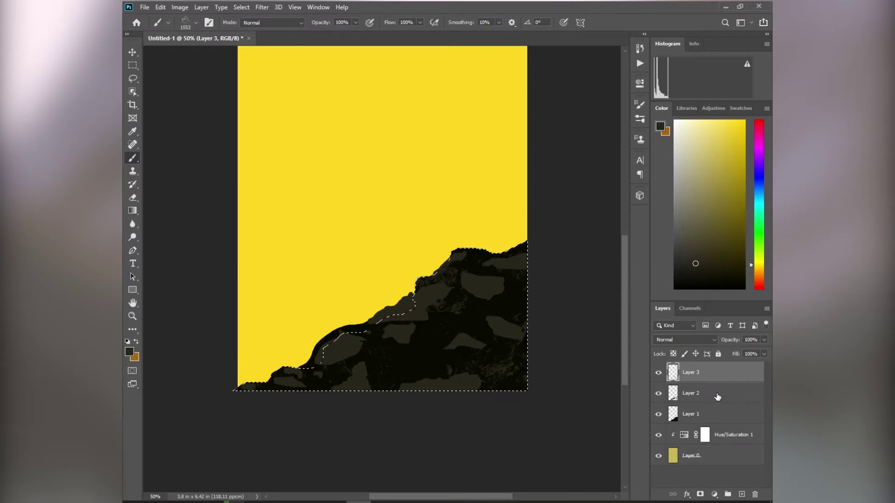
# Combine Layer 2 and Layer 3 into one Smart Object and select it.
pyautogui.keyDown('shift'); pyautogui.click(715, 394); pyautogui.keyUp('shift')
pyautogui.rightClick(715, 395)
pyautogui.click(631, 211)
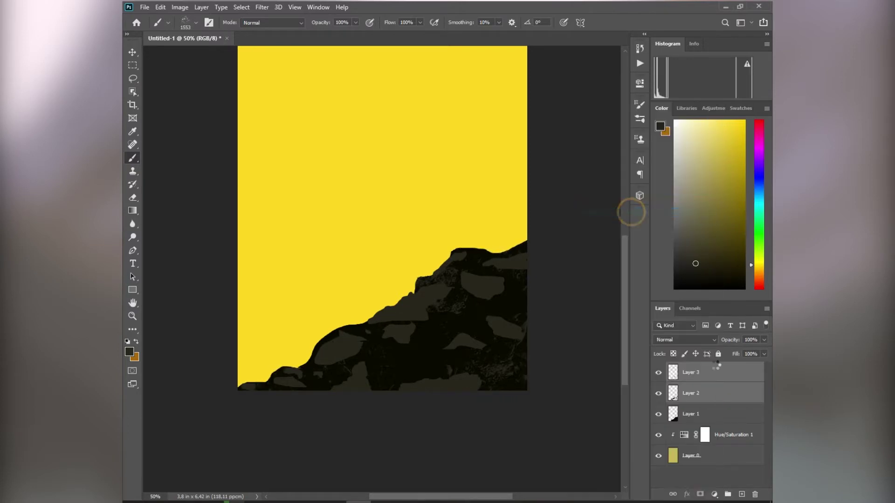
pyautogui.click(717, 375)
# Add a Hue/Saturation adjustment with Hue +1 above Layer 3 and clip it to that layer.
pyautogui.click(714, 494)
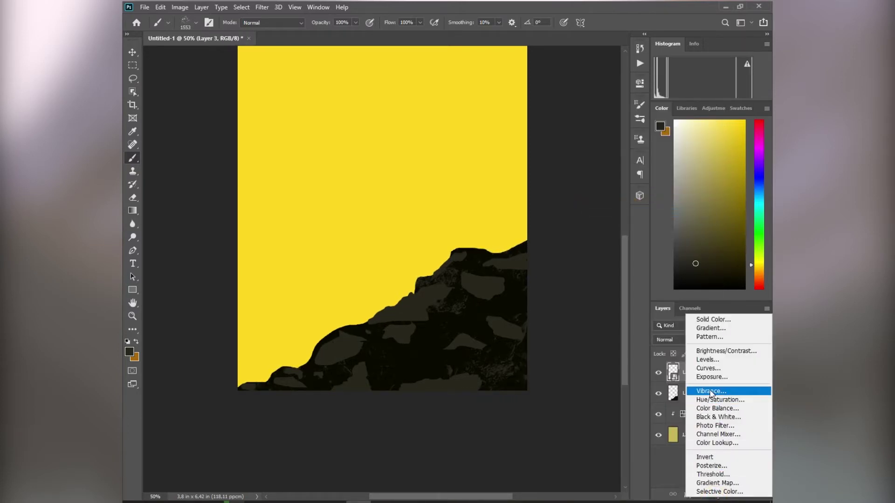
pyautogui.click(720, 400)
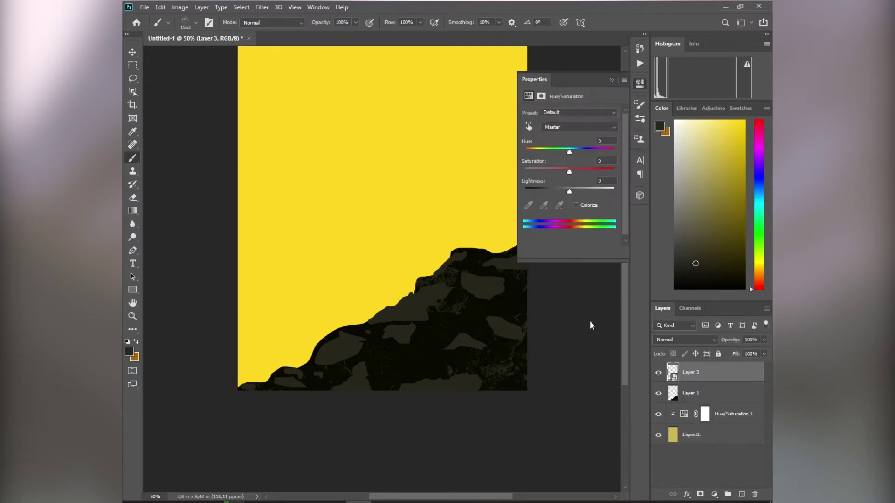
pyautogui.moveTo(569, 152); pyautogui.dragTo(572, 155)
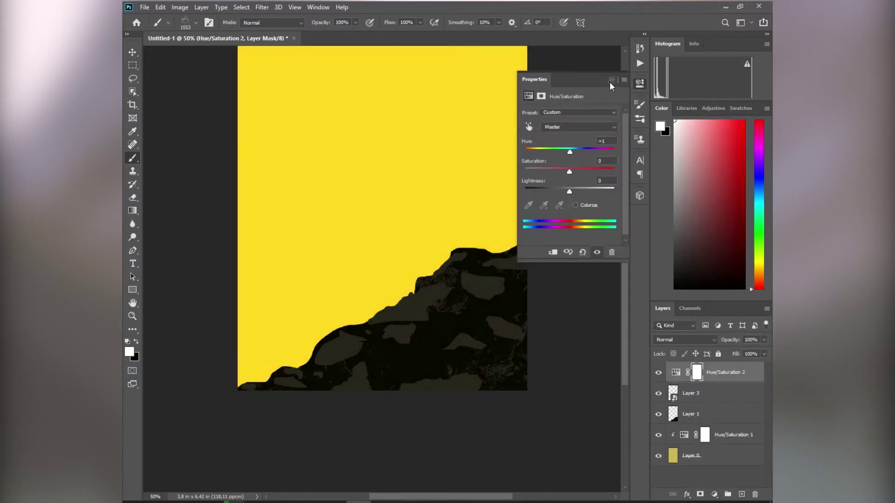
pyautogui.click(611, 81)
pyautogui.keyDown('alt'); pyautogui.click(675, 381); pyautogui.keyUp('alt')
# Set the clipped Hue/Saturation adjustment to Hue 0, Saturation -3 and Lightness -7.
pyautogui.doubleClick(684, 373)
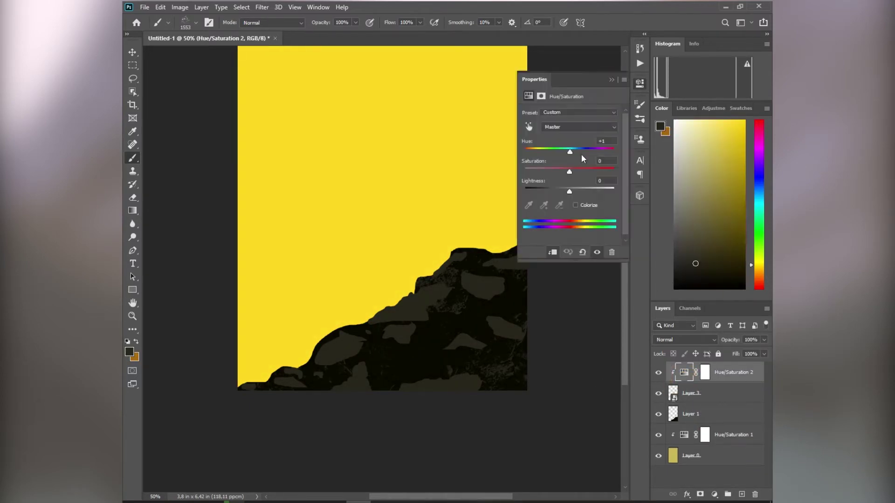
pyautogui.moveTo(563, 168); pyautogui.dragTo(567, 171)
pyautogui.click(600, 141)
pyautogui.write('0')
pyautogui.moveTo(563, 195)
pyautogui.mouseDown()
pyautogui.moveTo(543, 195)
pyautogui.moveTo(592, 196)
pyautogui.moveTo(558, 197)
pyautogui.mouseUp()
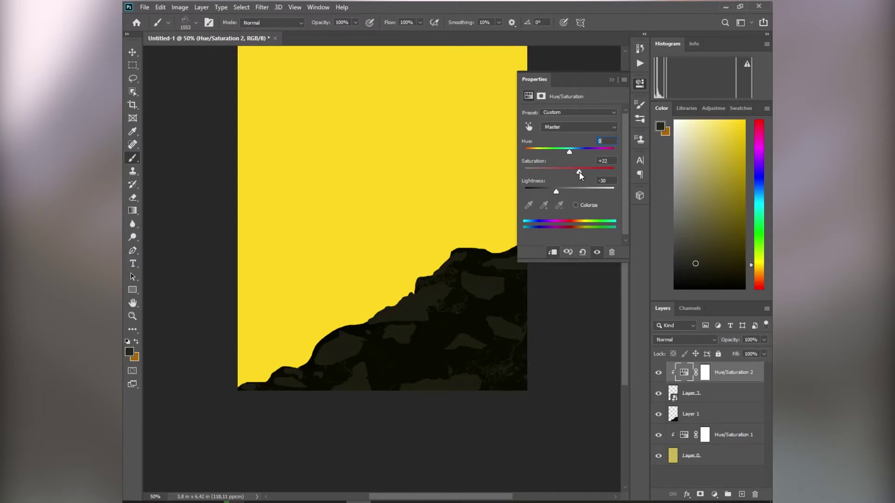
pyautogui.moveTo(558, 195)
pyautogui.mouseDown()
pyautogui.moveTo(601, 195)
pyautogui.moveTo(567, 198)
pyautogui.mouseUp()
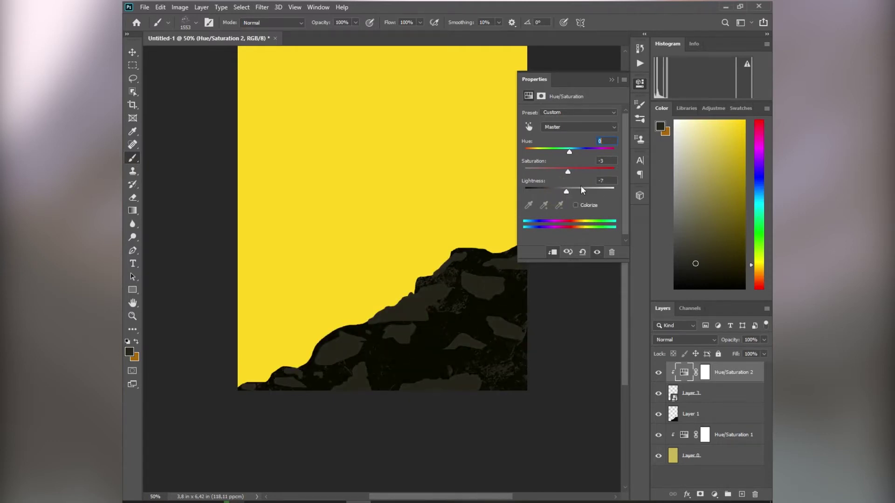
pyautogui.click(610, 81)
pyautogui.click(717, 375)
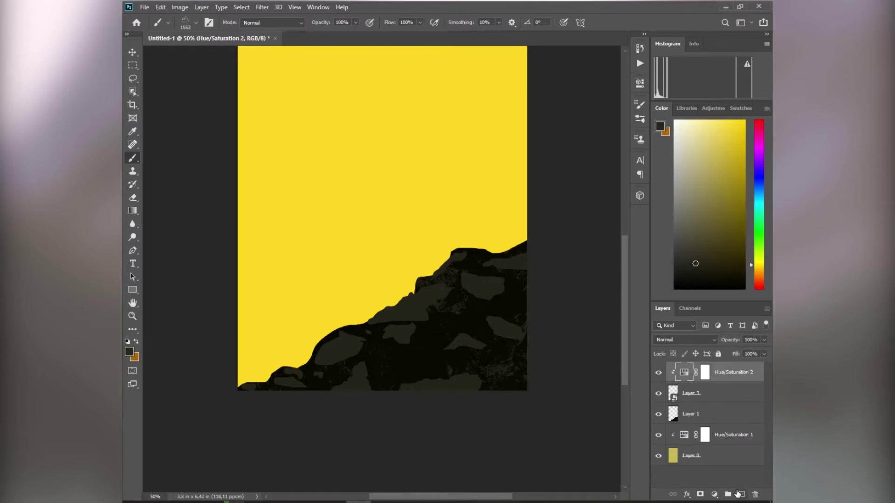
# Create a new layer and lasso a hilly shape from mid-canvas down to the bottom edge.
pyautogui.click(741, 494)
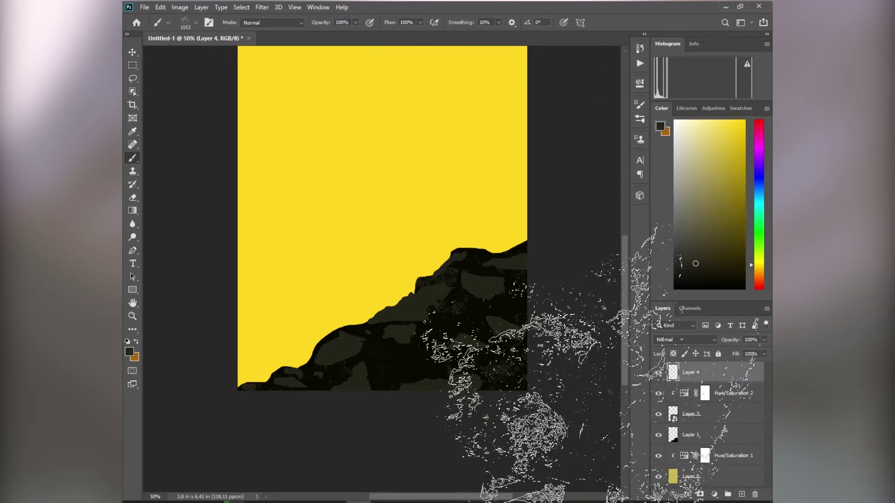
pyautogui.click(485, 239)
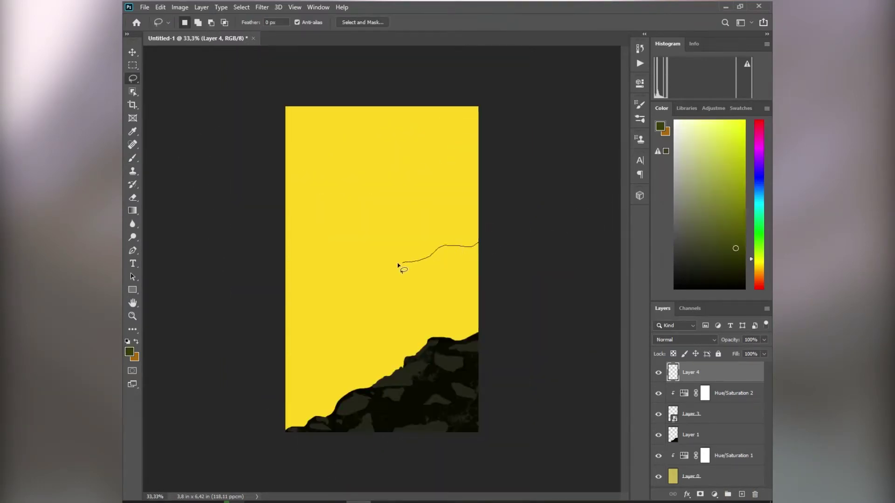
pyautogui.moveTo(301, 281); pyautogui.dragTo(302, 279)
pyautogui.hotkey('ctrl', 'z')
pyautogui.moveTo(493, 227); pyautogui.dragTo(403, 268)
pyautogui.moveTo(217, 434)
pyautogui.mouseDown()
pyautogui.moveTo(543, 210)
pyautogui.moveTo(473, 327)
pyautogui.mouseUp()
# Fill the hill selection with dark green using the Hard Elliptical brush, deselect and move Layer 4 beneath Layer 1.
pyautogui.press('b')
pyautogui.moveTo(761, 242); pyautogui.dragTo(761, 216)
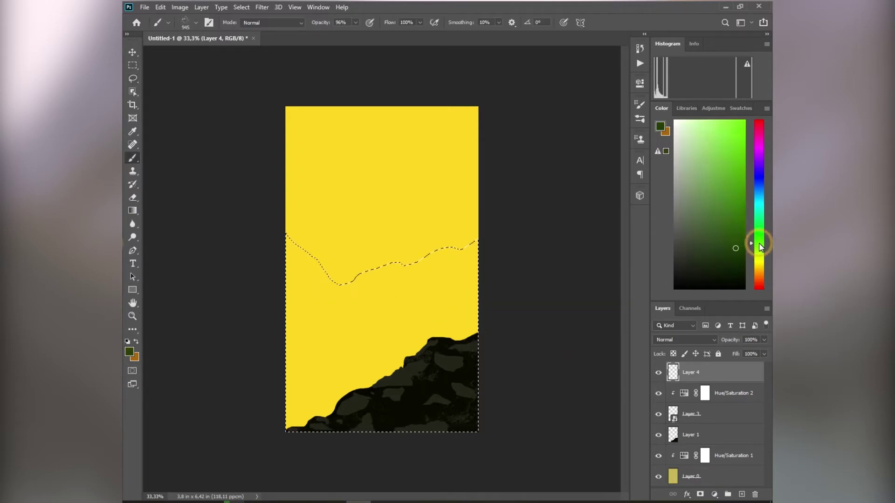
pyautogui.click(741, 235)
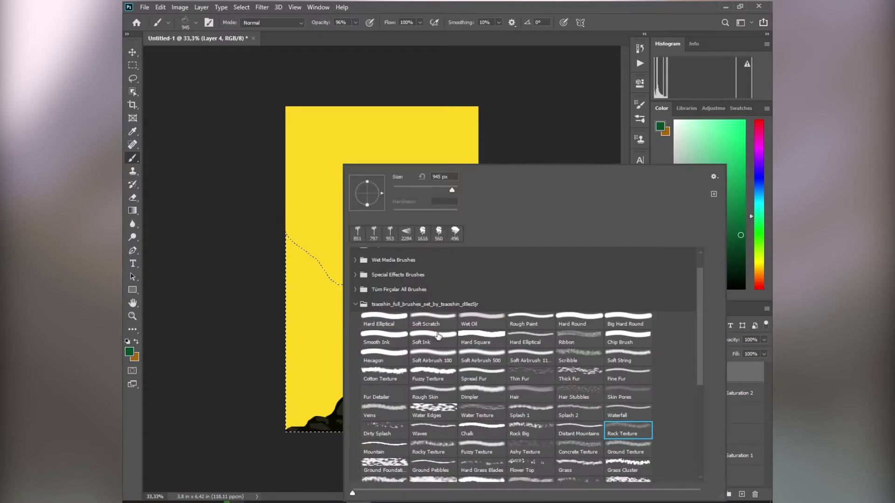
pyautogui.click(304, 337)
pyautogui.moveTo(349, 309); pyautogui.dragTo(476, 289)
pyautogui.moveTo(404, 330); pyautogui.dragTo(270, 362)
pyautogui.click(403, 329)
pyautogui.hotkey('ctrl', 'd')
pyautogui.moveTo(676, 372); pyautogui.dragTo(662, 440)
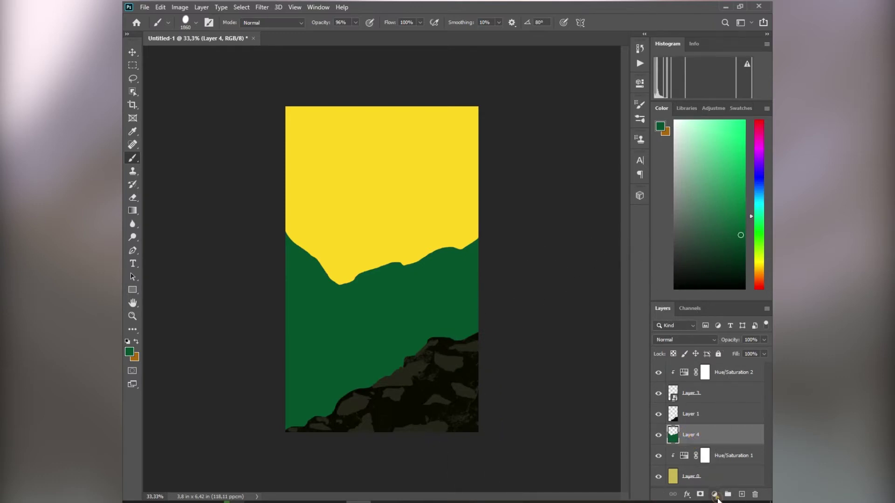
# Add an Exposure adjustment above Layer 4 with Exposure -0.68 and clip it to the green hill.
pyautogui.click(714, 494)
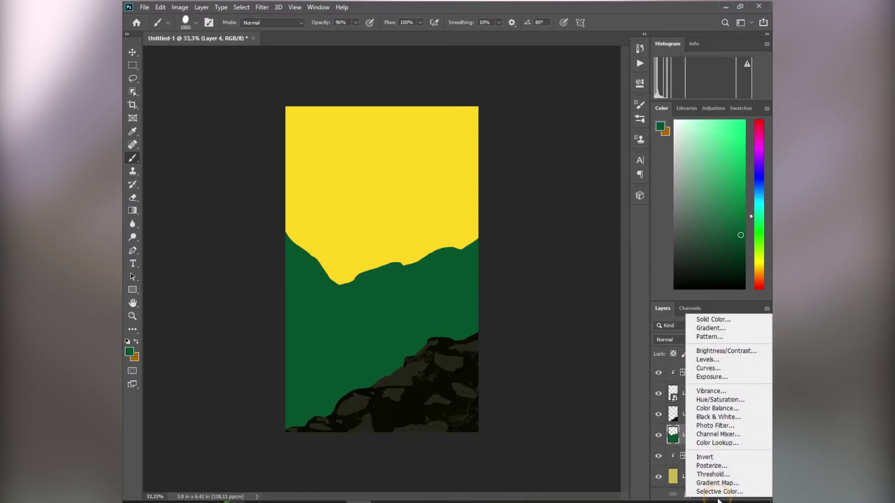
pyautogui.click(719, 379)
pyautogui.moveTo(568, 139); pyautogui.dragTo(564, 140)
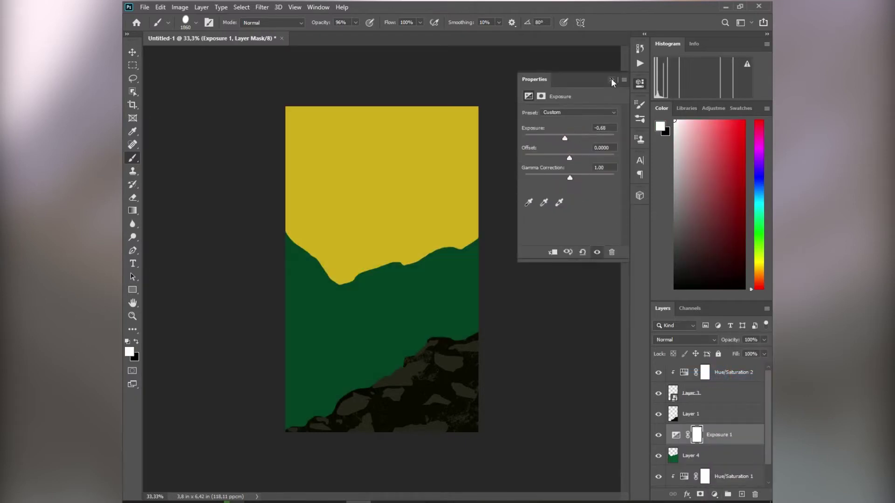
pyautogui.click(614, 80)
pyautogui.keyDown('alt'); pyautogui.click(669, 445); pyautogui.keyUp('alt')
# Set the clipped Exposure adjustment to Exposure -0.08, Offset +0.0398 and Gamma Correction 0.95.
pyautogui.doubleClick(684, 433)
pyautogui.moveTo(571, 177); pyautogui.dragTo(569, 139)
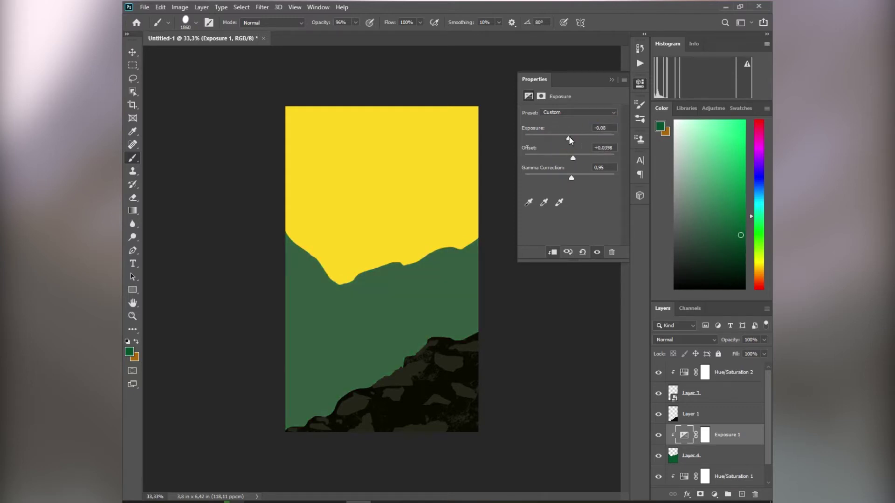
pyautogui.click(611, 79)
pyautogui.click(351, 313)
pyautogui.click(440, 192)
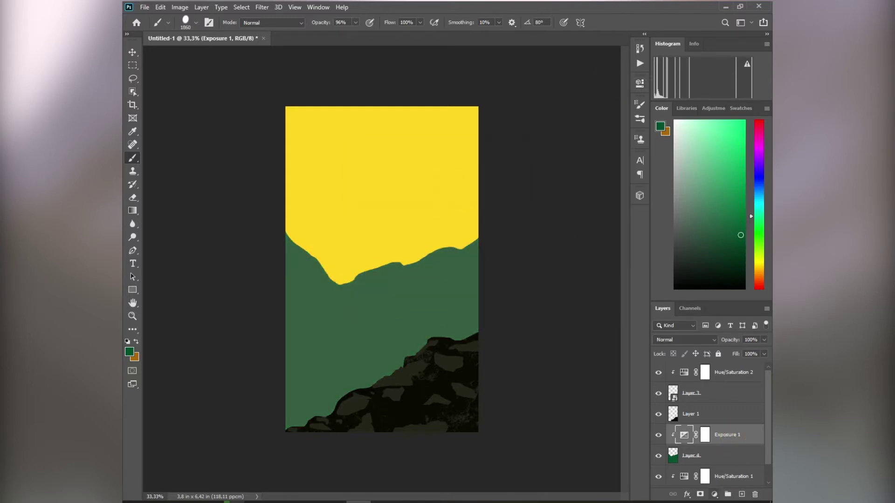
# Create a new layer above the hill's Exposure adjustment, choose a brush from Ağaç - Tree at 382 px and sample the hill's green.
pyautogui.click(741, 495)
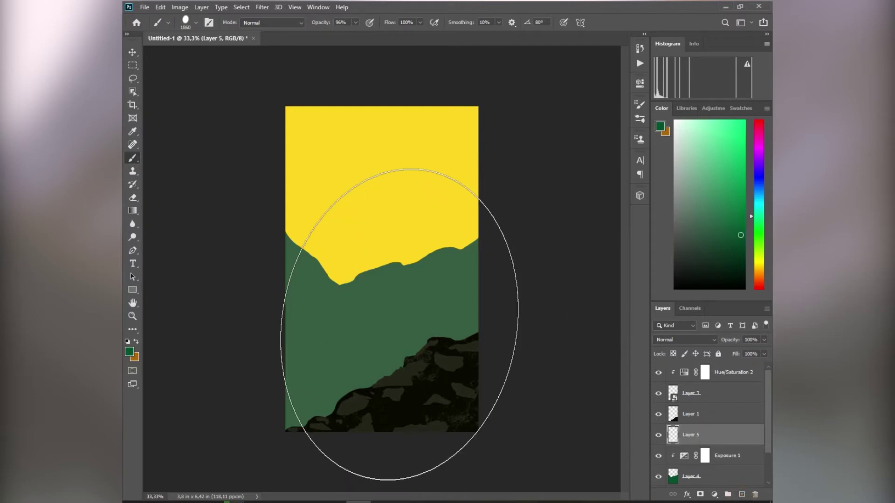
pyautogui.rightClick(390, 310)
pyautogui.click(388, 304)
pyautogui.click(388, 284)
pyautogui.click(388, 284)
pyautogui.click(387, 314)
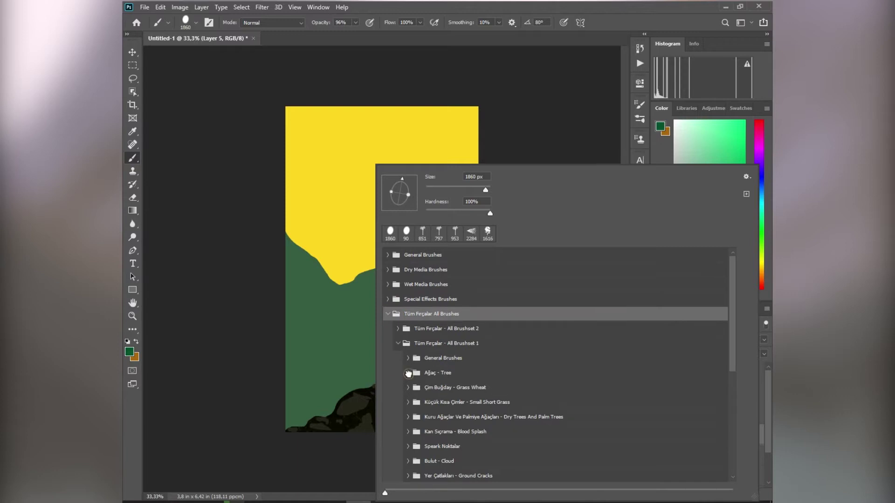
pyautogui.click(409, 373)
pyautogui.click(436, 404)
pyautogui.click(320, 339)
pyautogui.keyDown('alt'); pyautogui.click(382, 293); pyautogui.keyUp('alt')
pyautogui.keyDown('alt'); pyautogui.rightClick(305, 323); pyautogui.keyUp('alt')
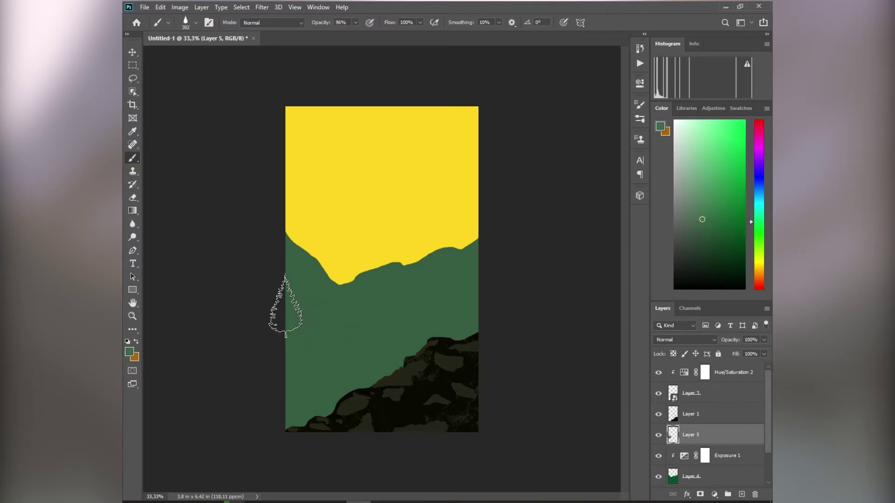
# Choose the Pine brush from the Tree Types brushes, size it to 412 px and paint faint pines over the hill's left half.
pyautogui.rightClick(429, 318)
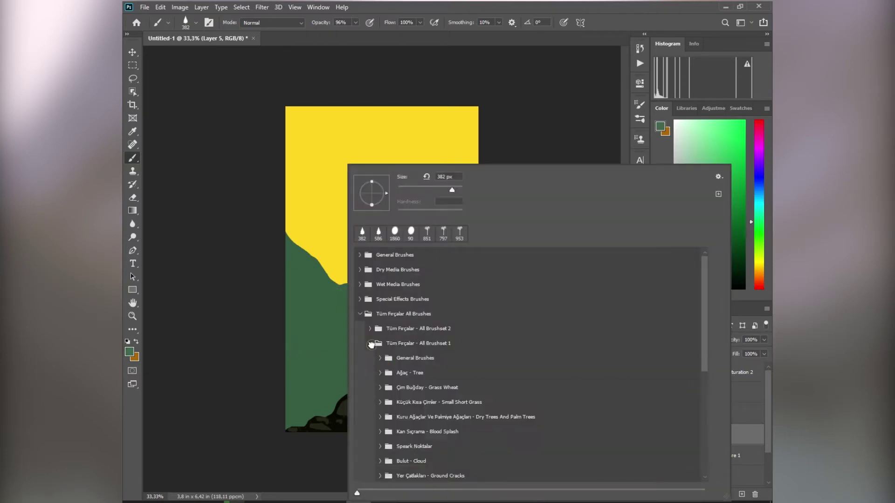
pyautogui.click(381, 476)
pyautogui.scroll(-3, 463, 388)
pyautogui.click(410, 450)
pyautogui.keyDown('alt'); pyautogui.rightClick(313, 299); pyautogui.keyUp('alt')
pyautogui.moveTo(311, 296); pyautogui.dragTo(333, 297)
pyautogui.click(293, 285)
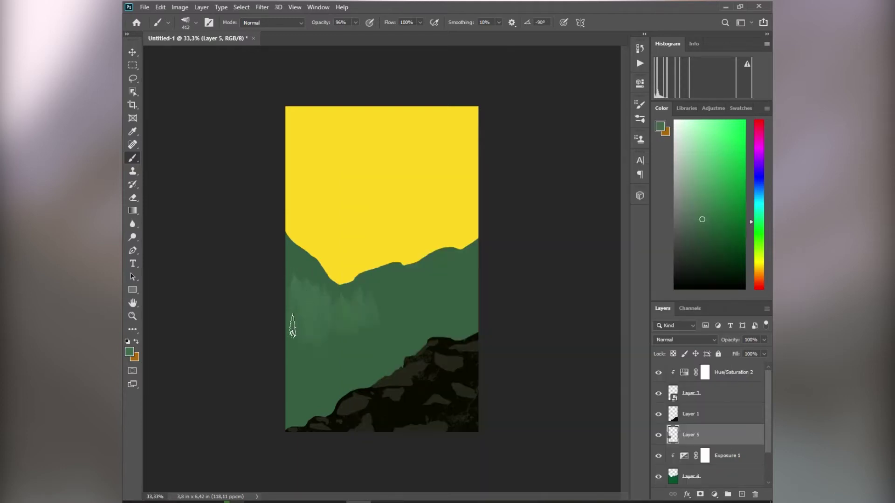
# Enlarge the Pine brush to 586 px and paint a slightly lighter green pine forest across the whole hill below its ridge.
pyautogui.keyDown('alt'); pyautogui.rightClick(383, 314); pyautogui.keyUp('alt')
pyautogui.keyDown('alt'); pyautogui.click(417, 305); pyautogui.keyUp('alt')
pyautogui.click(347, 306)
pyautogui.click(424, 300)
pyautogui.click(453, 294)
pyautogui.click(469, 284)
pyautogui.moveTo(474, 311)
pyautogui.mouseDown()
pyautogui.moveTo(392, 367)
pyautogui.moveTo(282, 418)
pyautogui.moveTo(409, 349)
pyautogui.moveTo(367, 343)
pyautogui.moveTo(422, 299)
pyautogui.moveTo(458, 305)
pyautogui.moveTo(305, 298)
pyautogui.moveTo(507, 317)
pyautogui.mouseUp()
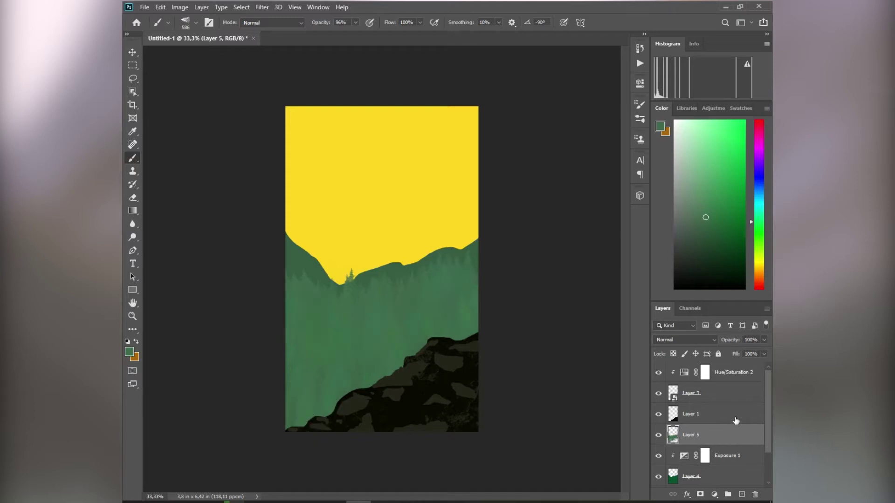
# Add a Hue/Saturation adjustment clipped to the pine forest layer and set Hue +25, Saturation -12 and Lightness +5.
pyautogui.click(714, 495)
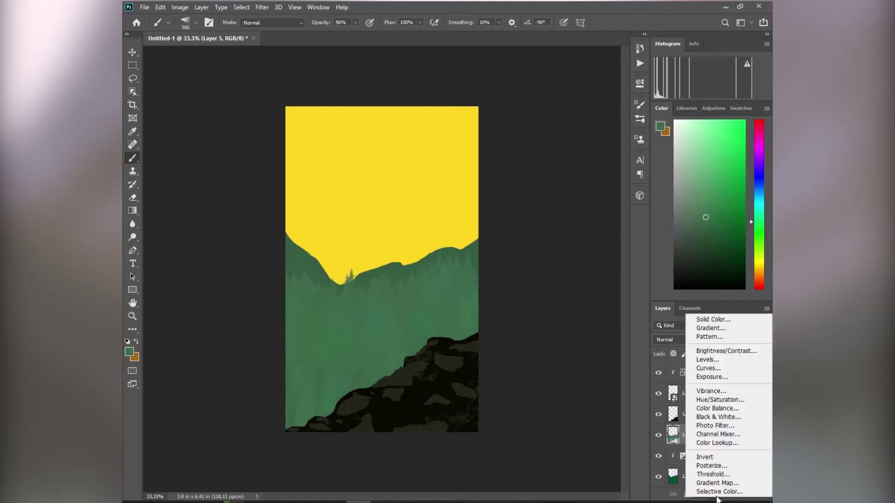
pyautogui.click(718, 402)
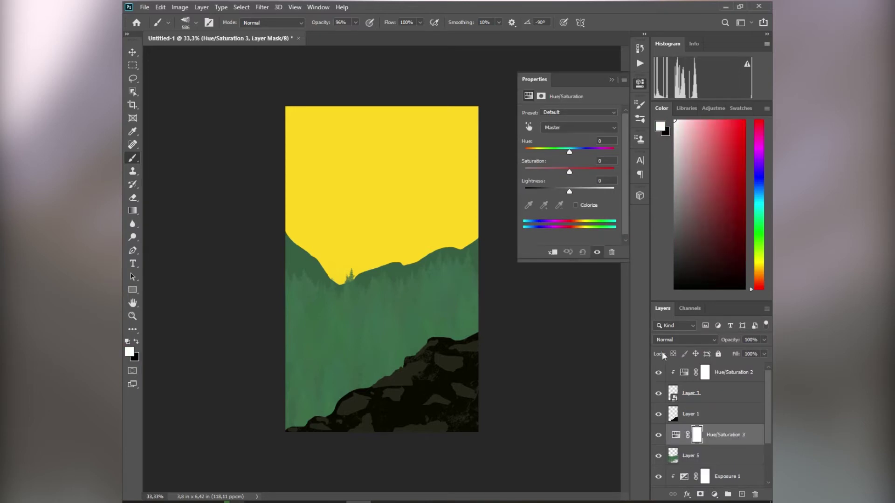
pyautogui.keyDown('alt'); pyautogui.click(669, 442); pyautogui.keyUp('alt')
pyautogui.moveTo(570, 191)
pyautogui.mouseDown()
pyautogui.moveTo(585, 194)
pyautogui.moveTo(572, 200)
pyautogui.moveTo(568, 192)
pyautogui.mouseUp()
pyautogui.moveTo(569, 171); pyautogui.dragTo(572, 192)
pyautogui.moveTo(569, 152); pyautogui.dragTo(582, 153)
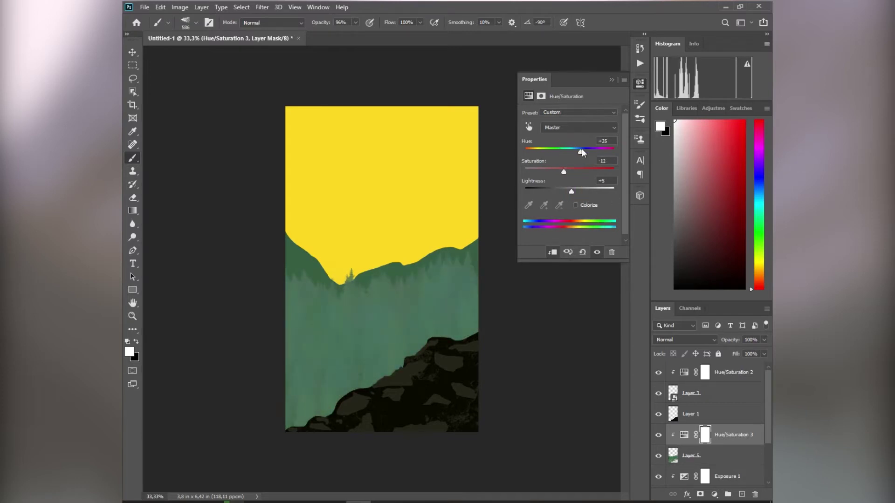
# Set the forest's clipped Hue/Saturation adjustment to Hue 0, Saturation +2 and Lightness +13.
pyautogui.doubleClick(605, 141)
pyautogui.write('0')
pyautogui.press('Return')
pyautogui.moveTo(571, 191)
pyautogui.mouseDown()
pyautogui.moveTo(570, 171)
pyautogui.moveTo(574, 194)
pyautogui.mouseUp()
pyautogui.doubleClick(603, 180)
pyautogui.press('BackSpace')
pyautogui.click(613, 161)
pyautogui.press('Return')
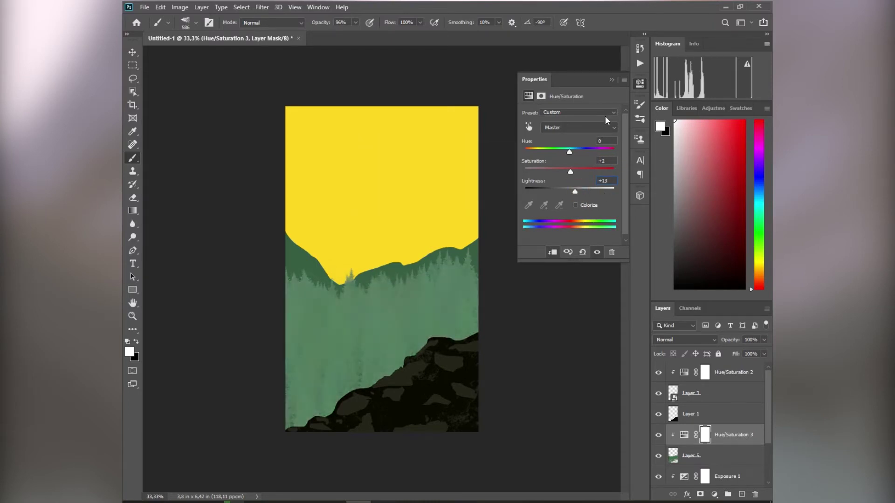
pyautogui.click(611, 80)
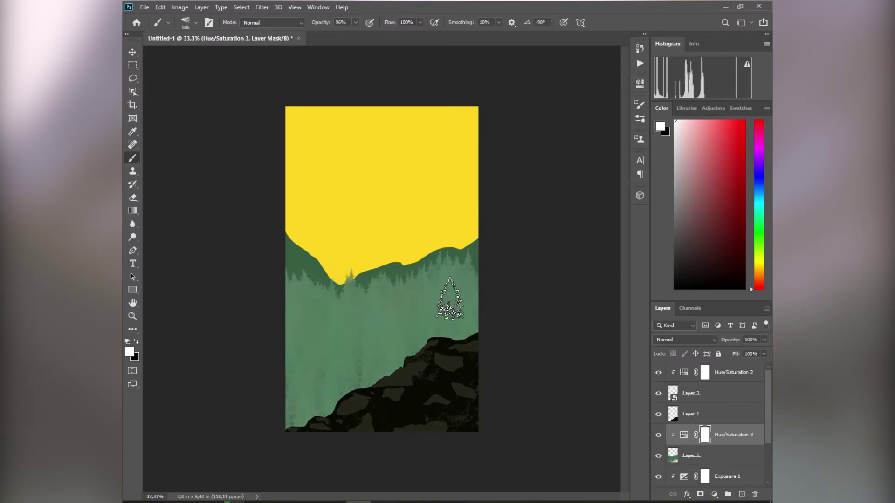
# Create a new layer directly beneath Layer 1 and lasso a wide hill band peaking left of centre above the green hill's ridge.
pyautogui.press('l')
pyautogui.click(710, 416)
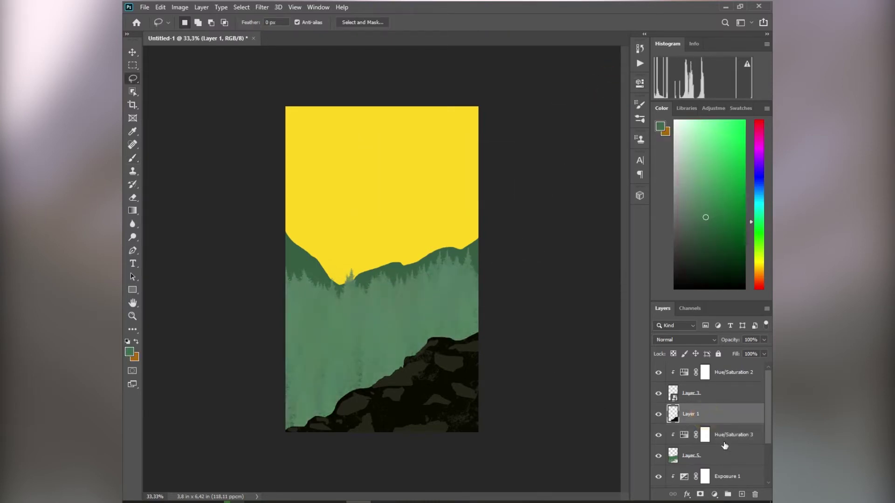
pyautogui.keyDown('ctrl'); pyautogui.click(746, 495); pyautogui.keyUp('ctrl')
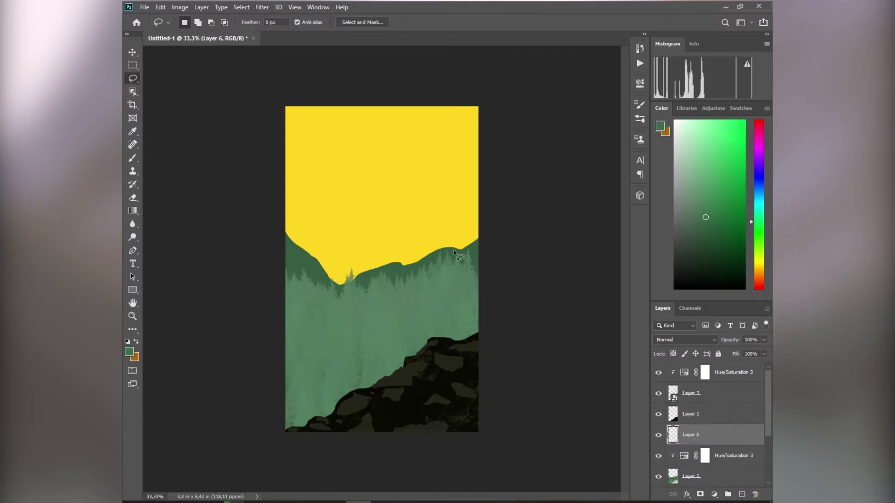
pyautogui.moveTo(267, 218); pyautogui.dragTo(380, 253)
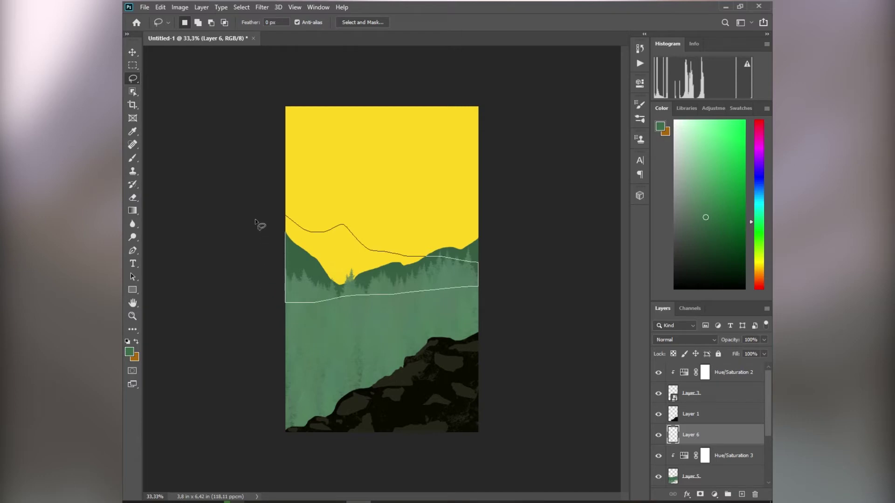
pyautogui.moveTo(259, 224); pyautogui.dragTo(260, 224)
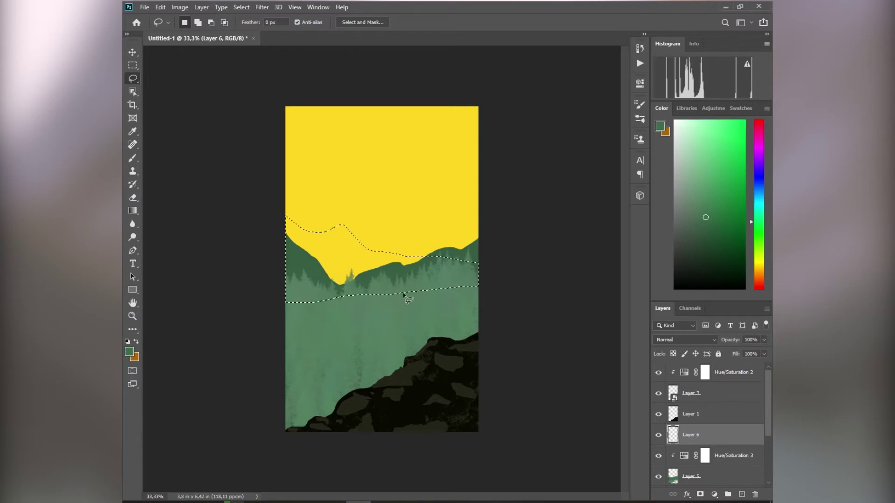
# Fill the hill band selection with muted green using the 1860 px Hard Elliptical brush and deselect.
pyautogui.press('b')
pyautogui.rightClick(357, 263)
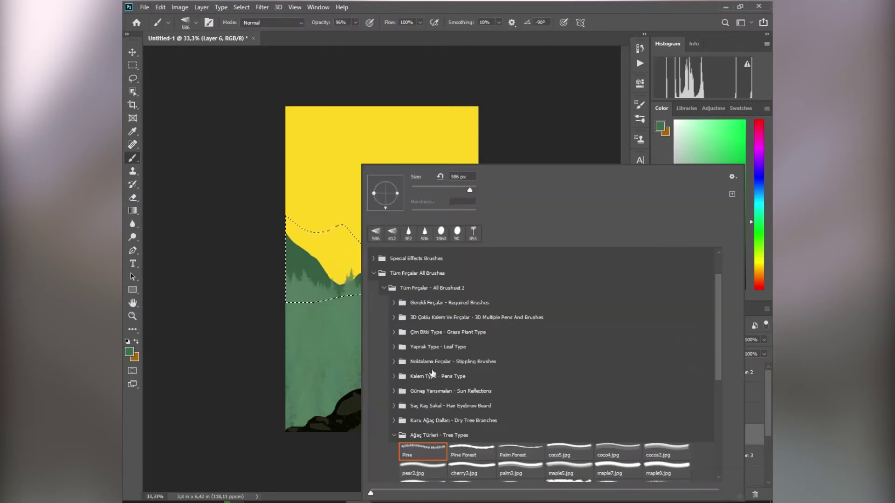
pyautogui.scroll(2, 537, 354)
pyautogui.click(444, 234)
pyautogui.click(136, 288)
pyautogui.press('b')
pyautogui.keyDown('alt'); pyautogui.click(309, 256); pyautogui.keyUp('alt')
pyautogui.moveTo(702, 227); pyautogui.dragTo(698, 223)
pyautogui.moveTo(352, 274); pyautogui.dragTo(504, 272)
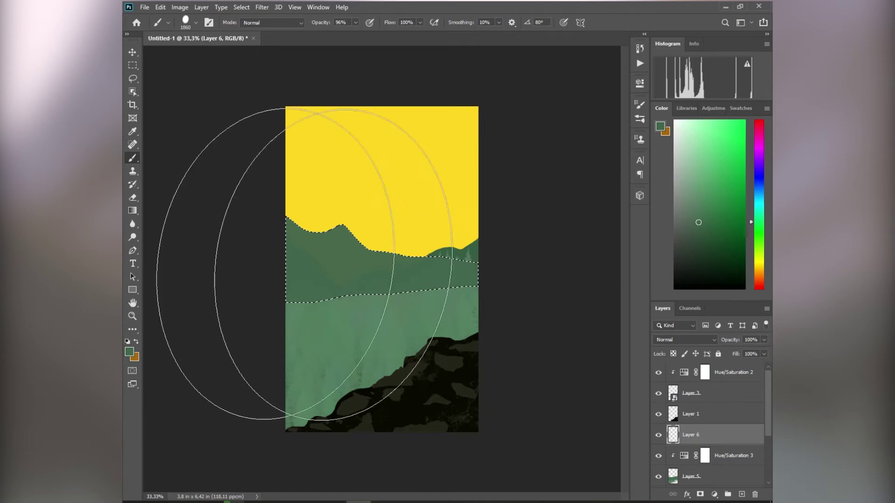
pyautogui.hotkey('ctrl', 'd')
# Move Layer 6 beneath Layer 4 so the new hill sits behind the dark green one.
pyautogui.scroll(-3, 703, 440)
pyautogui.scroll(1, 702, 440)
pyautogui.moveTo(691, 396); pyautogui.dragTo(691, 450)
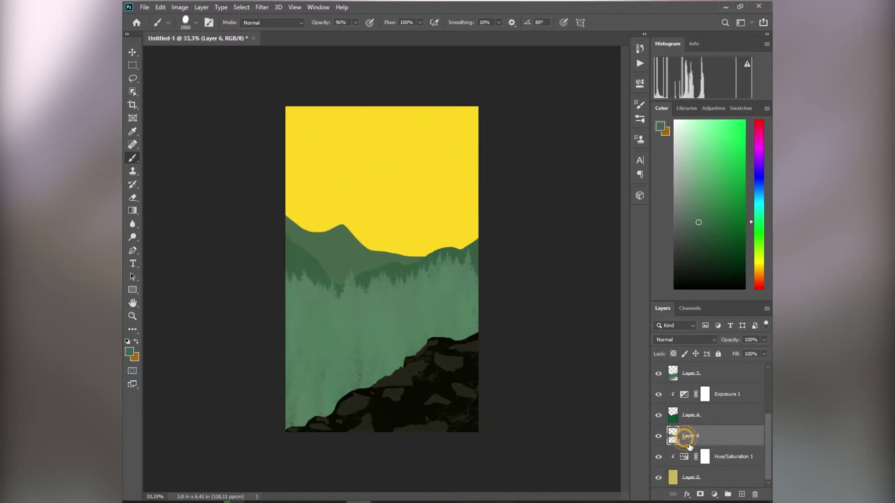
# Create a new layer above Layer 6 and lasso a ridge that rises from the valley towards the canvas's right edge.
pyautogui.click(741, 494)
pyautogui.press('l')
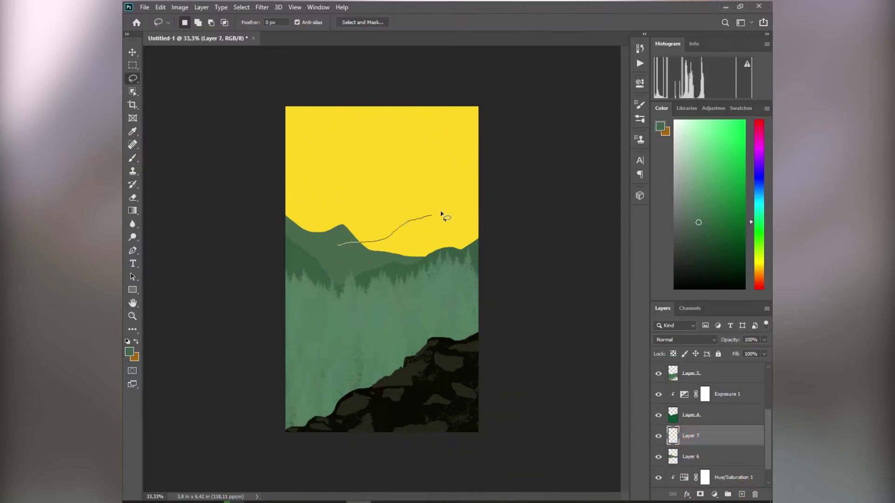
pyautogui.moveTo(355, 264); pyautogui.dragTo(333, 247)
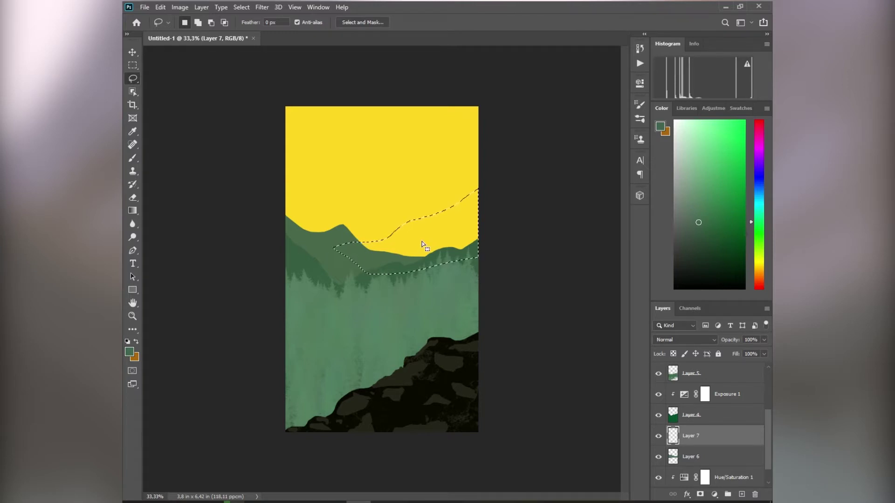
# Fill the ridge selection with a slightly lighter green, deselect and move Layer 7 beneath Layer 6.
pyautogui.press('b')
pyautogui.click(697, 219)
pyautogui.moveTo(490, 224); pyautogui.dragTo(397, 227)
pyautogui.hotkey('ctrl', 'd')
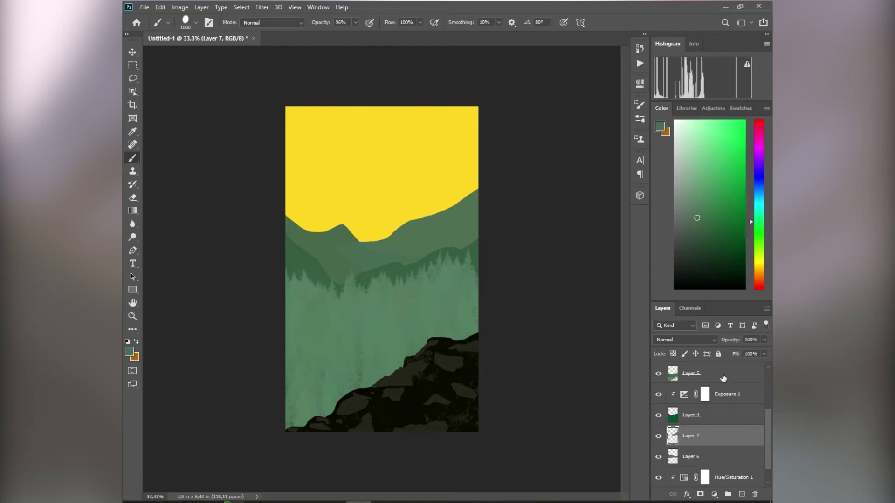
pyautogui.moveTo(700, 438)
pyautogui.mouseDown()
pyautogui.moveTo(690, 466)
pyautogui.moveTo(674, 411)
pyautogui.moveTo(677, 451)
pyautogui.mouseUp()
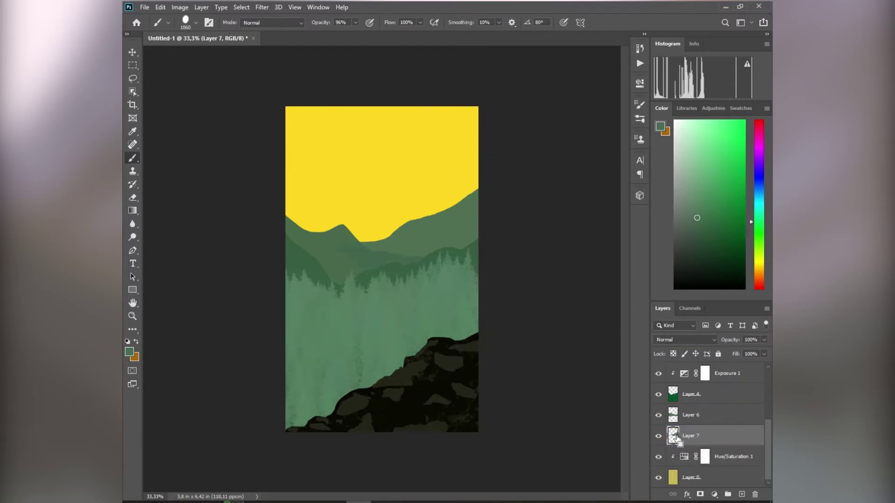
# Free-transform the Layer 7 ridge, lowering and distorting it so it rises gently behind the right side of the hills.
pyautogui.hotkey('ctrl', 't')
pyautogui.moveTo(333, 275); pyautogui.dragTo(226, 334)
pyautogui.moveTo(359, 275); pyautogui.dragTo(327, 329)
pyautogui.moveTo(396, 293); pyautogui.dragTo(425, 262)
pyautogui.moveTo(507, 168); pyautogui.dragTo(450, 202)
pyautogui.moveTo(402, 248)
pyautogui.mouseDown()
pyautogui.moveTo(494, 186)
pyautogui.moveTo(467, 249)
pyautogui.mouseUp()
pyautogui.click(625, 22)
pyautogui.press('b')
pyautogui.press('e')
pyautogui.rightClick(361, 279)
pyautogui.moveTo(418, 190); pyautogui.dragTo(473, 190)
pyautogui.click(161, 200)
pyautogui.press('[')
pyautogui.press('[')
pyautogui.press('[')
pyautogui.press('[')
# Create a new layer beneath Layer 7 and lasso a tall pointed mountain with its peak over the left part of the canvas.
pyautogui.hotkey('ctrl', 'shift', 'alt', 'n')
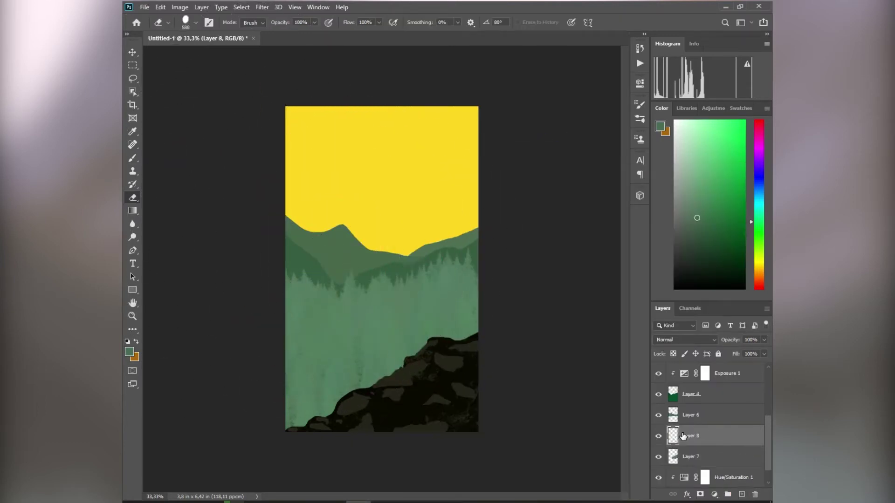
pyautogui.hotkey('ctrl', '[')
pyautogui.press('l')
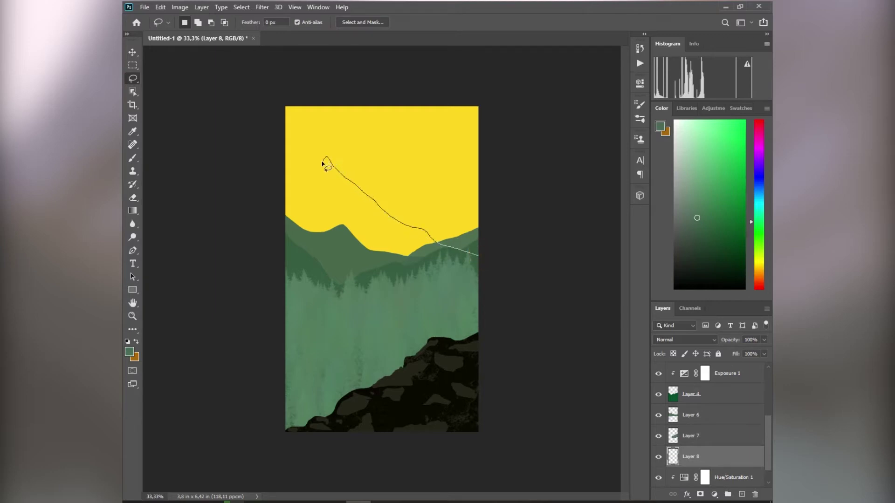
pyautogui.moveTo(480, 288); pyautogui.dragTo(480, 288)
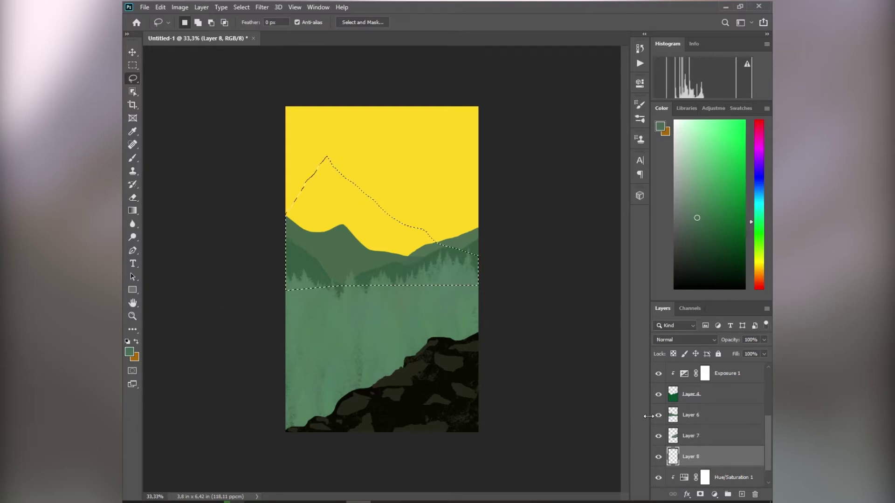
# Fill the mountain selection with a paler, greyer green using the large hard brush and deselect.
pyautogui.press('b')
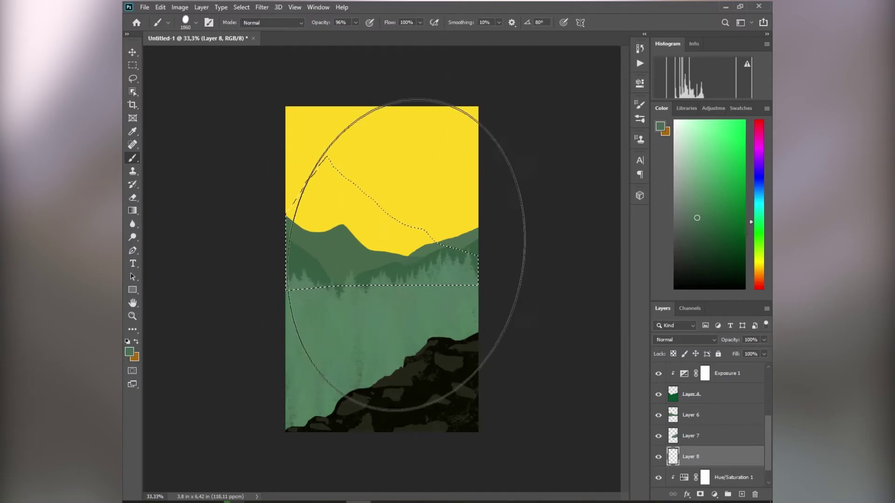
pyautogui.click(387, 220)
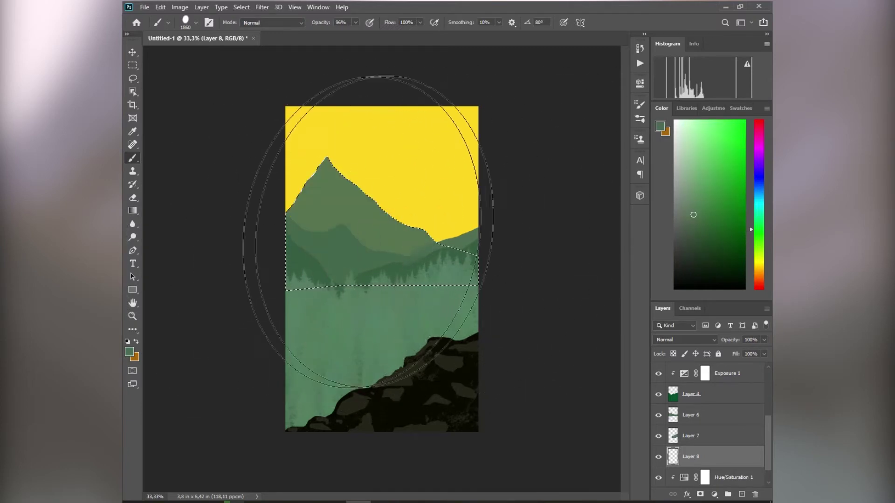
pyautogui.hotkey('ctrl', 'd')
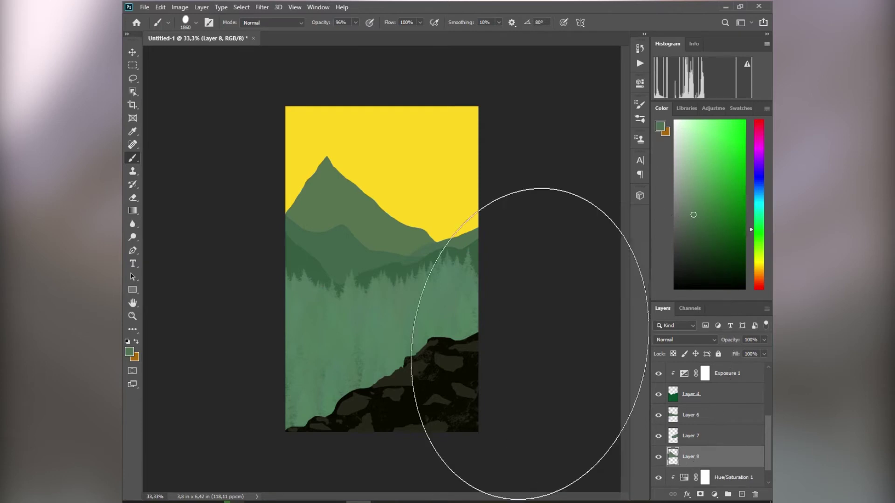
# Lasso the mountain's upper part, from its summit outline down to an irregular line along mid-slope.
pyautogui.press('l')
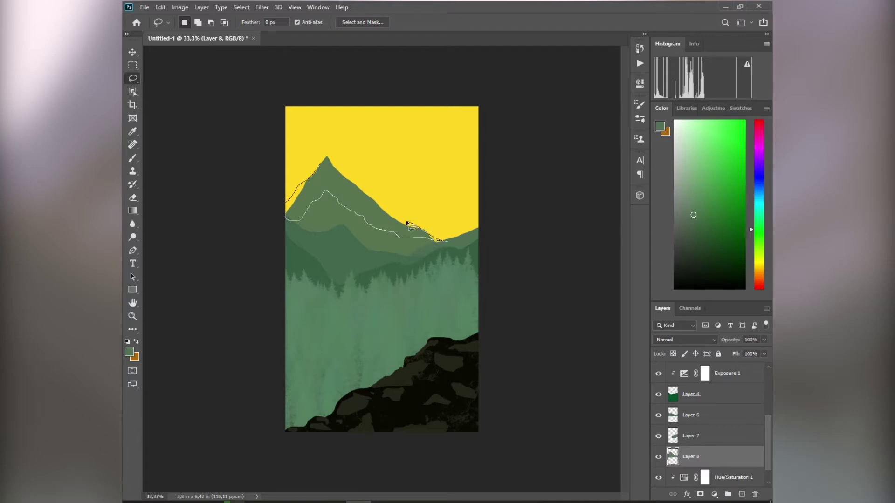
pyautogui.moveTo(321, 165); pyautogui.dragTo(324, 163)
pyautogui.click(329, 148)
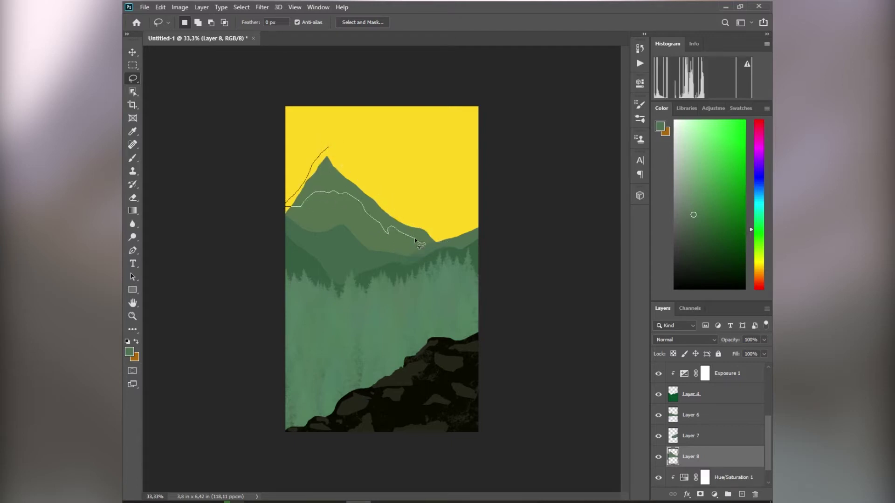
pyautogui.moveTo(327, 148); pyautogui.dragTo(328, 148)
# Fill the summit selection with grey on a new layer above the mountain and deselect.
pyautogui.press('b')
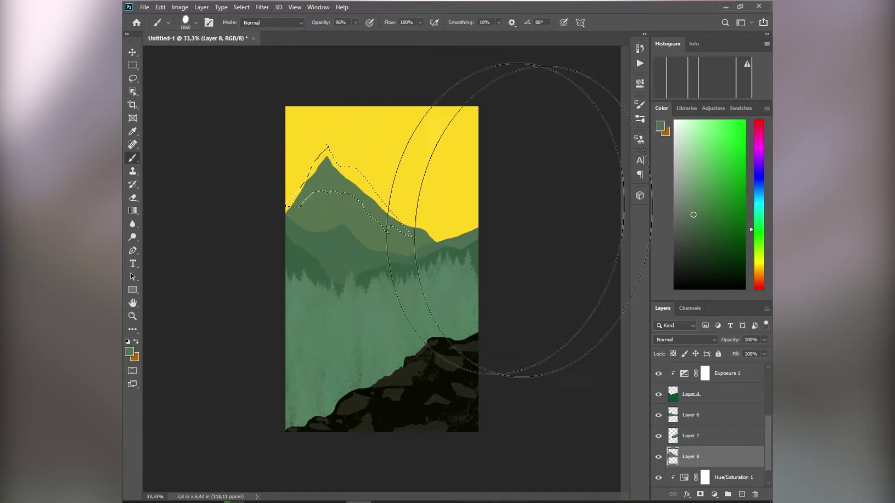
pyautogui.click(680, 203)
pyautogui.moveTo(300, 210)
pyautogui.mouseDown()
pyautogui.moveTo(292, 164)
pyautogui.moveTo(404, 209)
pyautogui.mouseUp()
pyautogui.hotkey('ctrl', 'z')
pyautogui.click(742, 494)
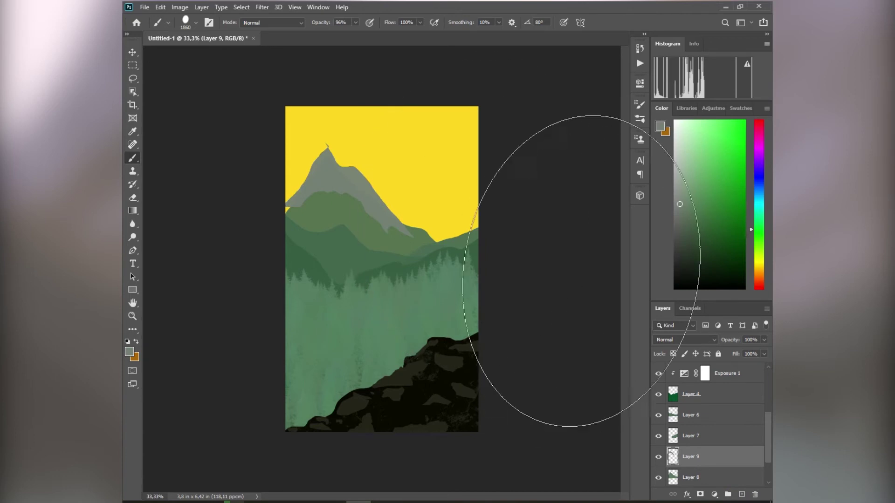
# Free-transform the grey summit layer, distorting its corners to cover the mountain's left edge and right slope, and return to the brush.
pyautogui.hotkey('ctrl', 't')
pyautogui.moveTo(285, 239); pyautogui.dragTo(279, 256)
pyautogui.moveTo(285, 141); pyautogui.dragTo(282, 142)
pyautogui.moveTo(331, 155); pyautogui.dragTo(329, 157)
pyautogui.moveTo(413, 243); pyautogui.dragTo(434, 245)
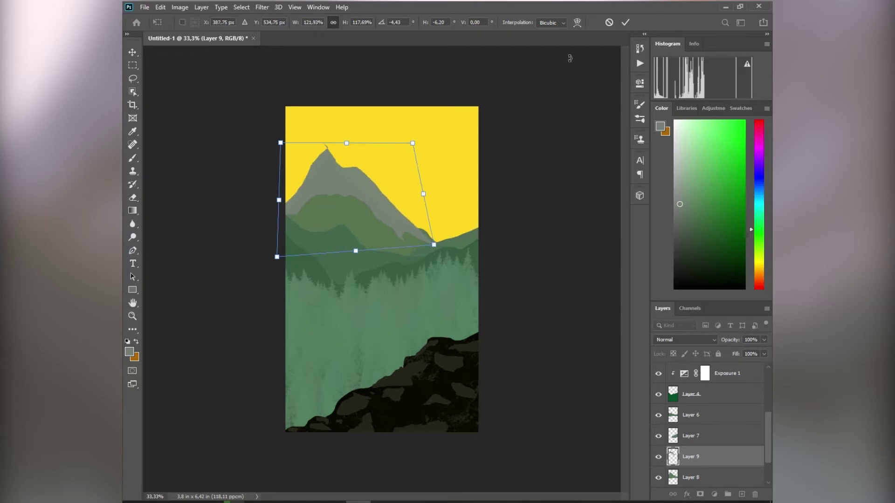
pyautogui.click(632, 23)
pyautogui.click(624, 24)
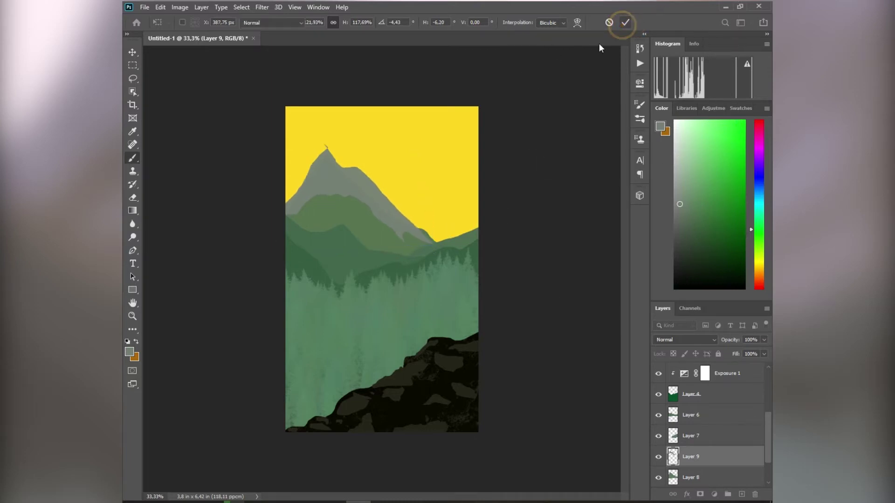
pyautogui.press('b')
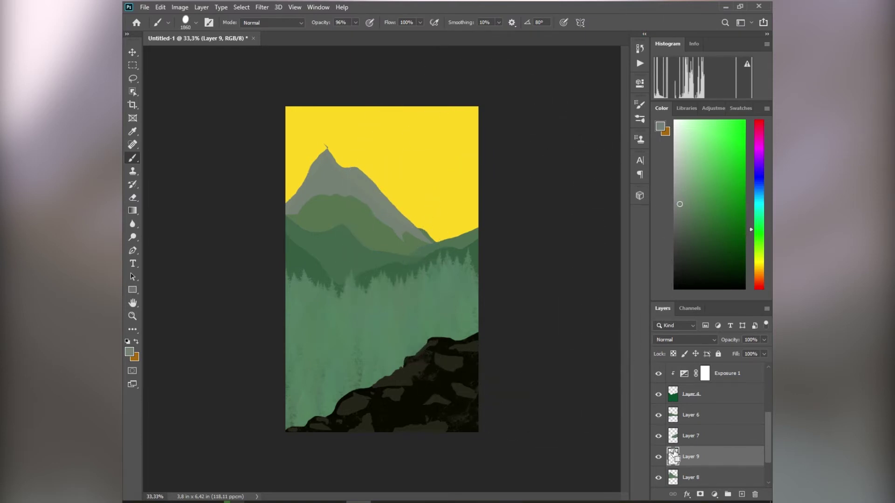
# Lasso a small jagged patch just below the summit and fill it with green sampled from the mountain's lower slope.
pyautogui.press('l')
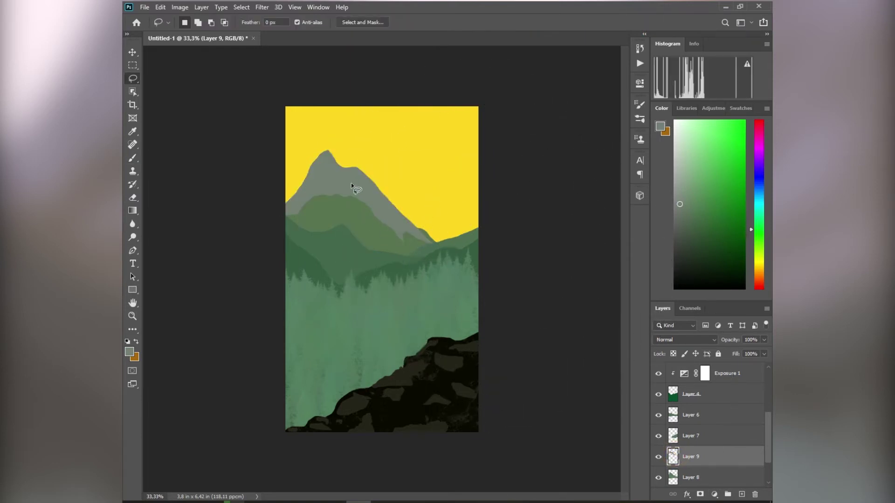
pyautogui.moveTo(313, 188)
pyautogui.mouseDown()
pyautogui.moveTo(361, 189)
pyautogui.moveTo(334, 181)
pyautogui.mouseUp()
pyautogui.click(332, 172)
pyautogui.press('b')
pyautogui.keyDown('alt'); pyautogui.click(326, 205); pyautogui.keyUp('alt')
pyautogui.click(343, 178)
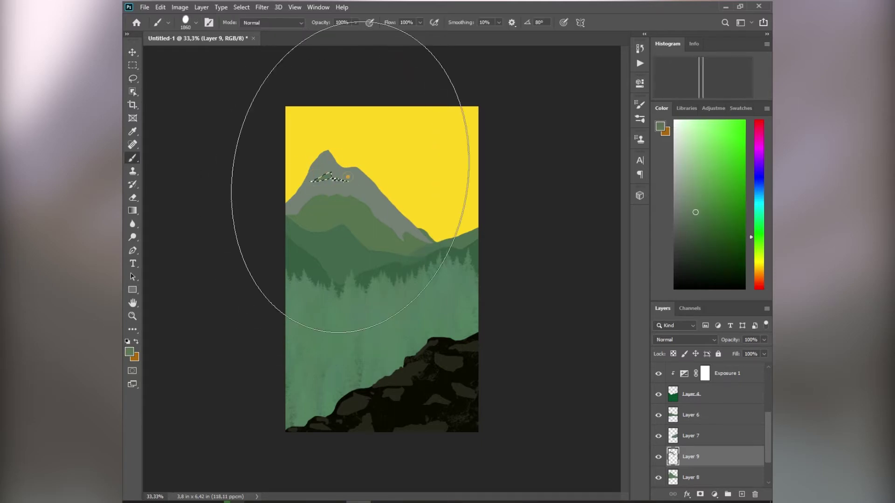
pyautogui.hotkey('ctrl', 'd')
pyautogui.moveTo(385, 219); pyautogui.dragTo(334, 256)
pyautogui.hotkey('ctrl', 'z')
pyautogui.hotkey('ctrl', 'z')
pyautogui.hotkey('ctrl', 'z')
pyautogui.hotkey('ctrl', 'z')
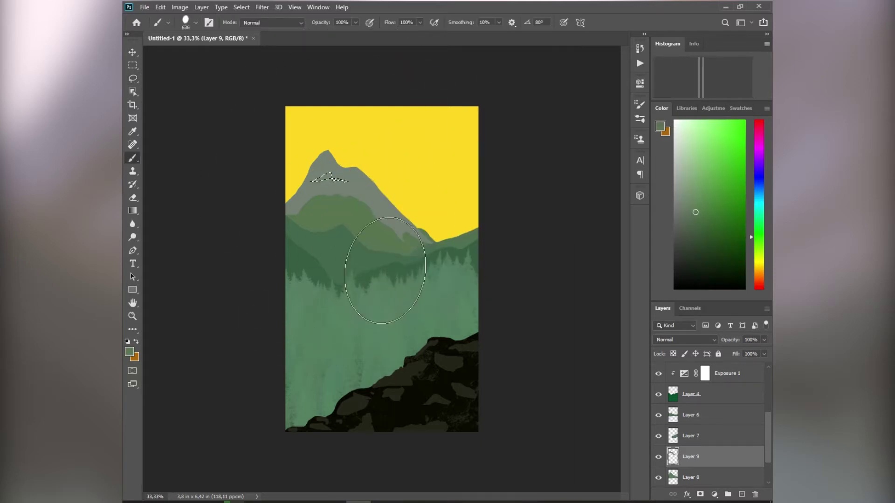
# Lasso a thin sliver on the grey left slope, fill it with the same green and deselect.
pyautogui.press('l')
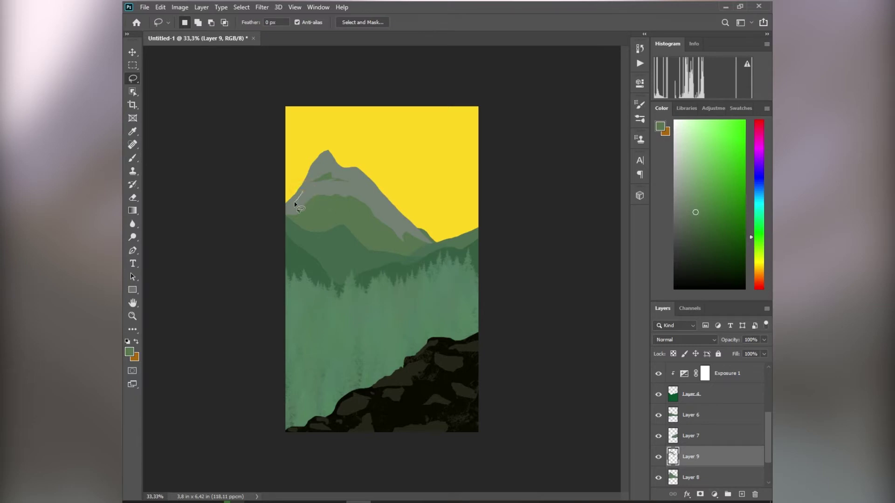
pyautogui.moveTo(310, 193); pyautogui.dragTo(307, 193)
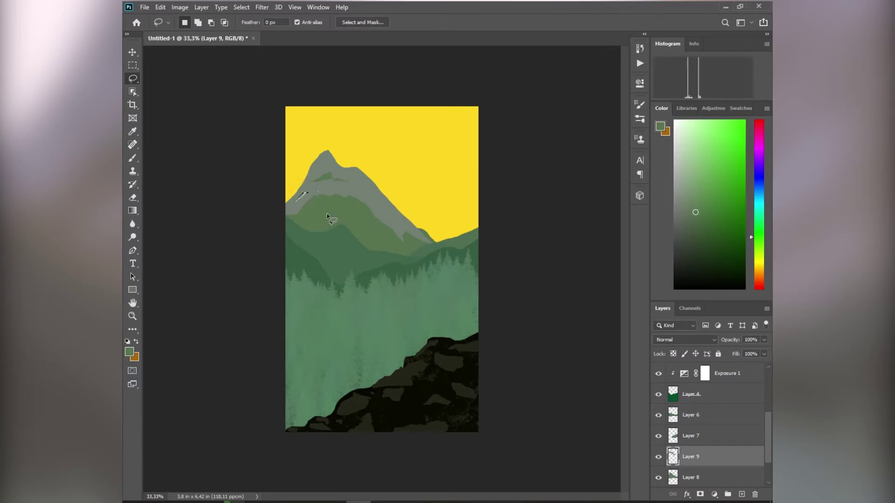
pyautogui.hotkey('ctrl', 'd')
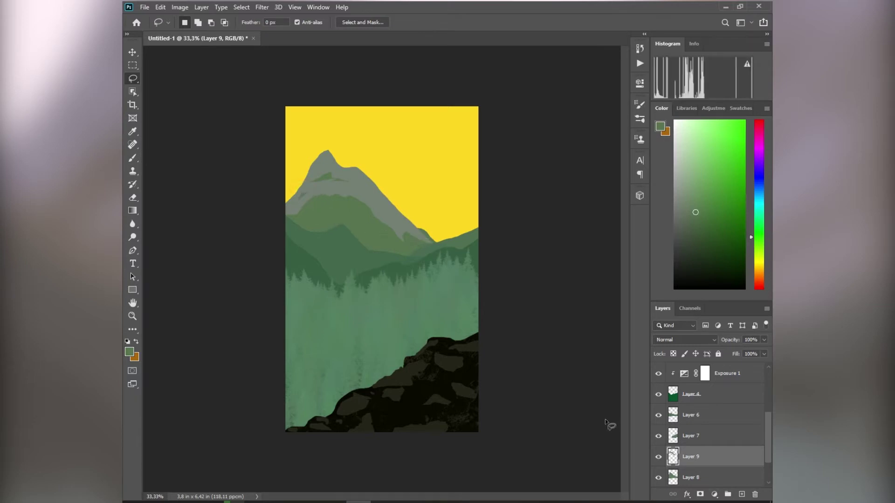
# Add a Hue/Saturation adjustment clipped to the grey summit layer with hue -3, saturation +55 and lightness +11.
pyautogui.click(714, 495)
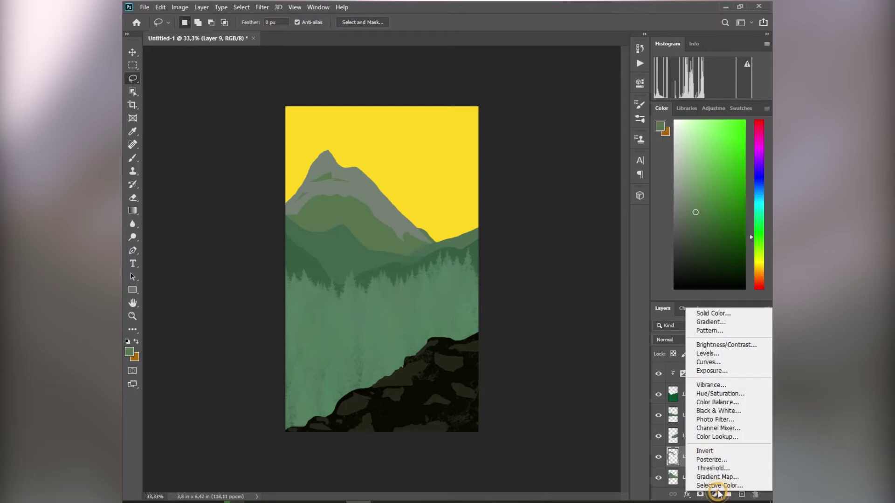
pyautogui.click(713, 394)
pyautogui.moveTo(569, 152); pyautogui.dragTo(562, 152)
pyautogui.hotkey('ctrl', 'alt', 'g')
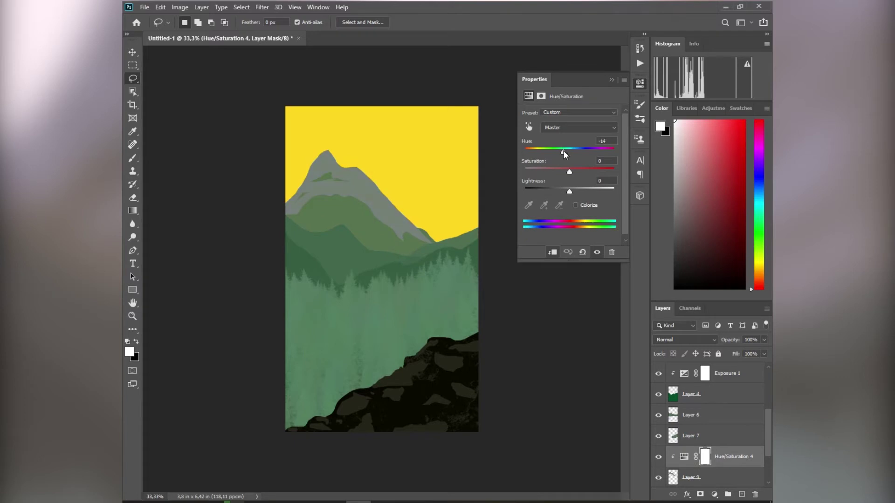
pyautogui.moveTo(594, 169); pyautogui.dragTo(574, 188)
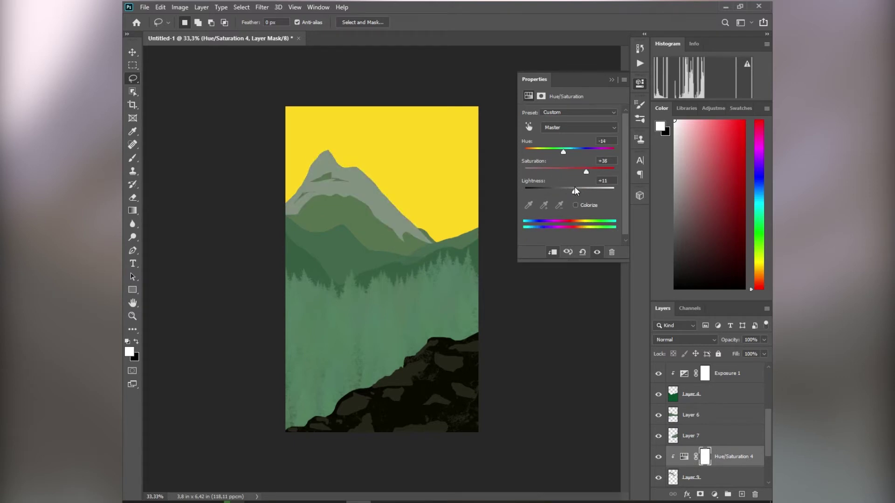
pyautogui.moveTo(531, 152); pyautogui.dragTo(564, 150)
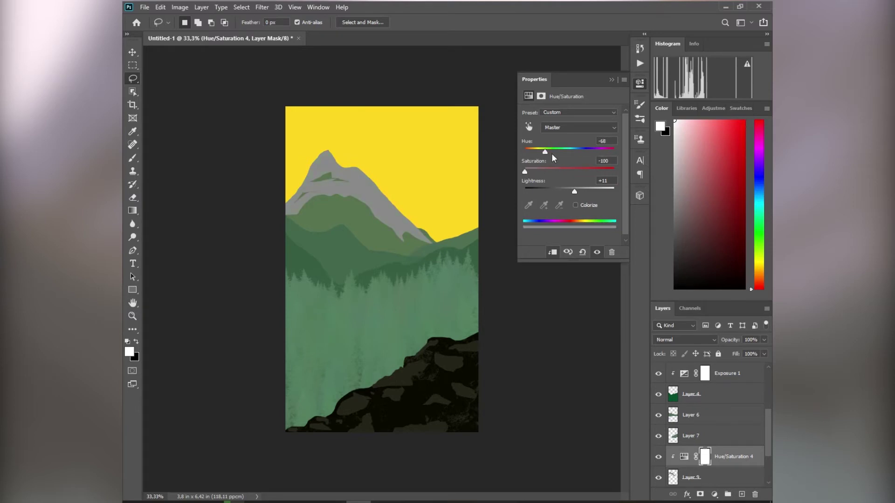
pyautogui.moveTo(563, 168); pyautogui.dragTo(594, 171)
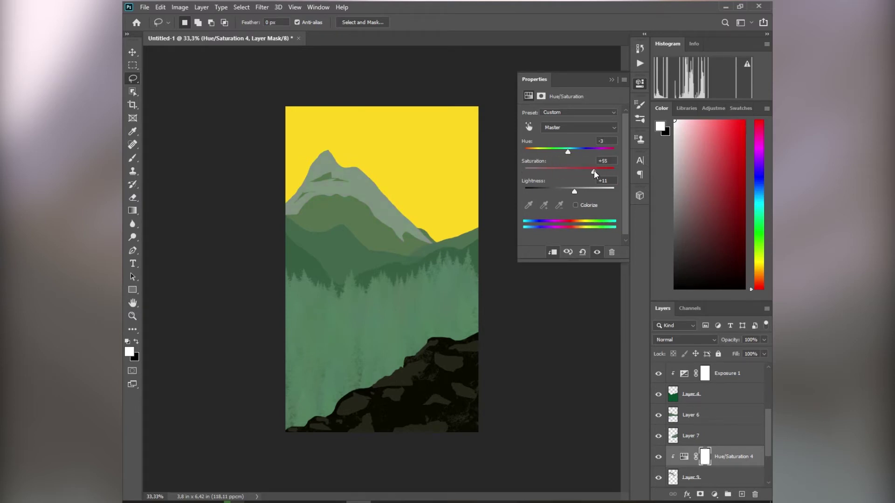
pyautogui.click(612, 81)
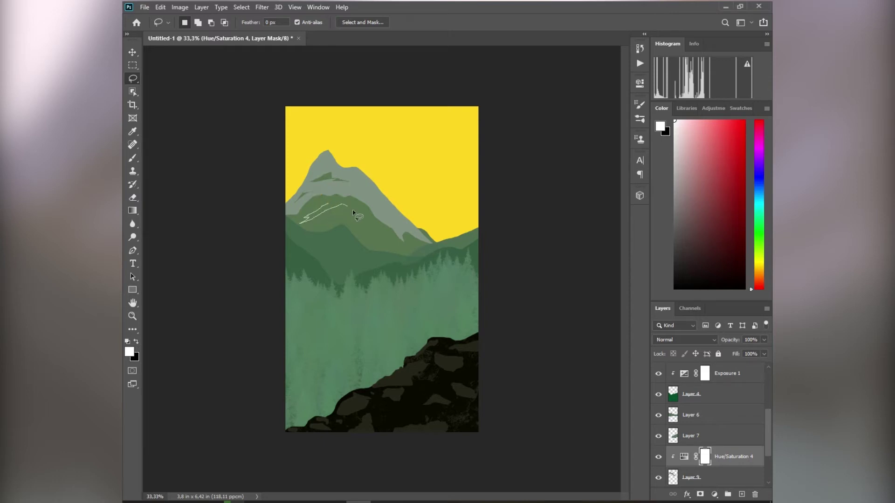
# Lasso a thin curved streak across the mountain's green lower slope and switch to the brush.
pyautogui.moveTo(368, 220); pyautogui.dragTo(345, 207)
pyautogui.press('b')
pyautogui.scroll(-1, 695, 478)
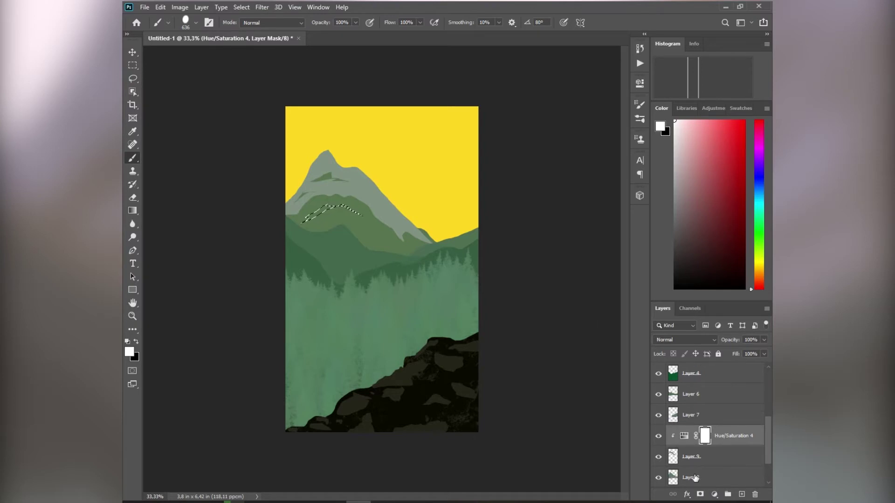
pyautogui.click(691, 457)
pyautogui.moveTo(340, 212); pyautogui.dragTo(414, 228)
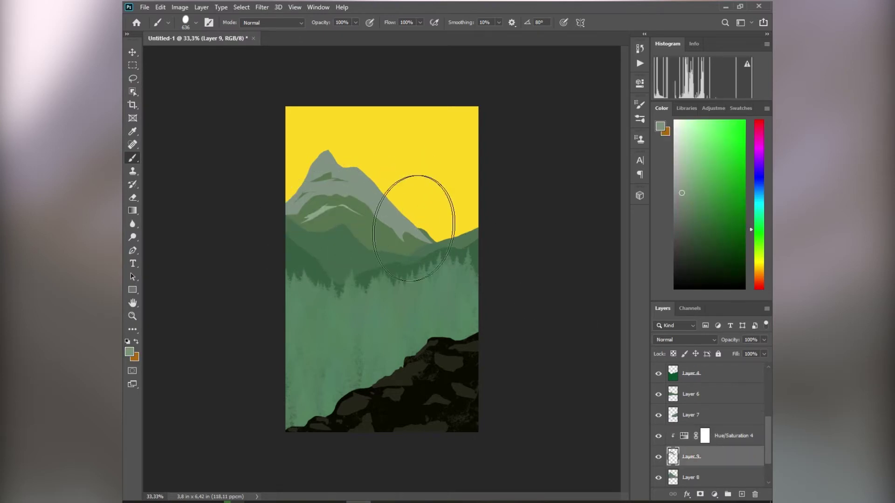
pyautogui.hotkey('ctrl', 'z')
pyautogui.click(741, 495)
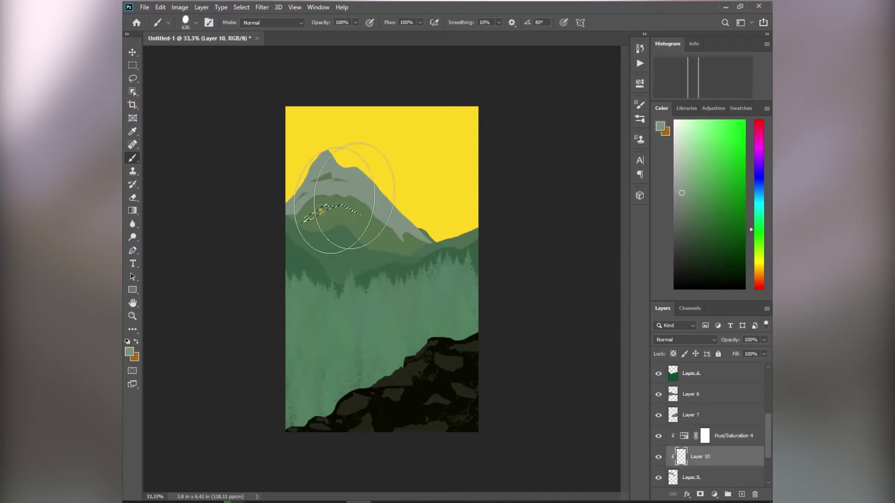
pyautogui.scroll(-2, 706, 474)
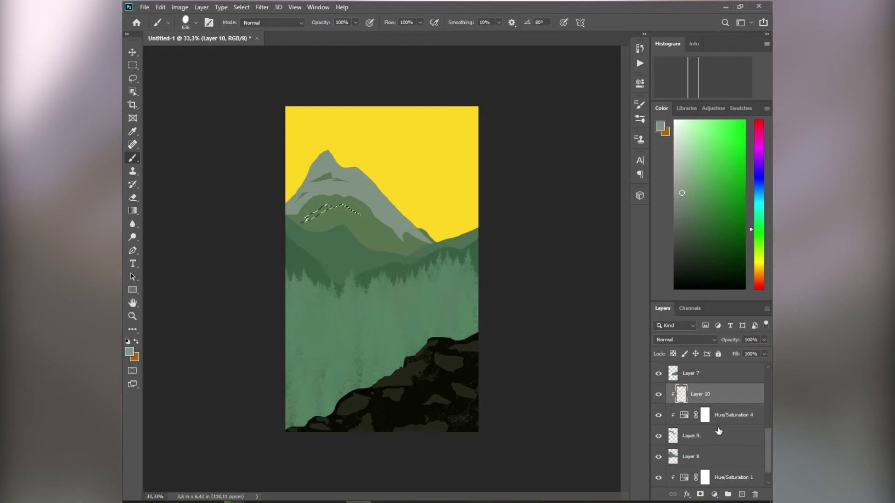
pyautogui.click(658, 416)
pyautogui.click(658, 416)
pyautogui.moveTo(687, 415)
pyautogui.mouseDown()
pyautogui.moveTo(716, 428)
pyautogui.moveTo(755, 494)
pyautogui.mouseUp()
# Fill the streak selection with pale grey-green on a new layer above Layer 7 and deselect.
pyautogui.scroll(2, 709, 420)
pyautogui.click(705, 416)
pyautogui.click(741, 494)
pyautogui.moveTo(308, 214); pyautogui.dragTo(327, 221)
pyautogui.hotkey('ctrl', 'd')
# Lasso the mountain's right ridge from the summit down to the hill, fill it with the pale grey and deselect.
pyautogui.press('l')
pyautogui.moveTo(331, 164)
pyautogui.mouseDown()
pyautogui.moveTo(401, 196)
pyautogui.moveTo(430, 238)
pyautogui.moveTo(406, 227)
pyautogui.moveTo(454, 248)
pyautogui.mouseUp()
pyautogui.press('b')
pyautogui.hotkey('ctrl', 'd')
# Lasso a small streak on the right part of the green lower slope, fill it with pale grey and deselect.
pyautogui.press('l')
pyautogui.moveTo(362, 226)
pyautogui.mouseDown()
pyautogui.moveTo(354, 220)
pyautogui.moveTo(443, 267)
pyautogui.mouseUp()
pyautogui.press('b')
pyautogui.hotkey('ctrl', 'd')
# Lasso small patches on the grey right ridge and in the band below the summit, filling them with sampled hillside green.
pyautogui.press('l')
pyautogui.moveTo(365, 191); pyautogui.dragTo(400, 206)
pyautogui.press('b')
pyautogui.keyDown('alt'); pyautogui.click(384, 242); pyautogui.keyUp('alt')
pyautogui.hotkey('ctrl', 'd')
pyautogui.press('l')
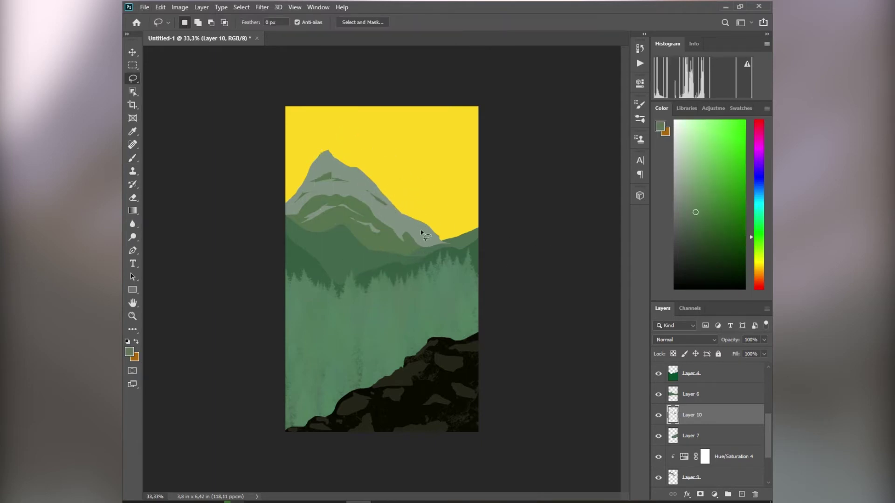
pyautogui.press('b')
pyautogui.moveTo(350, 188)
pyautogui.mouseDown()
pyautogui.moveTo(335, 189)
pyautogui.moveTo(401, 243)
pyautogui.mouseUp()
pyautogui.hotkey('ctrl', 'd')
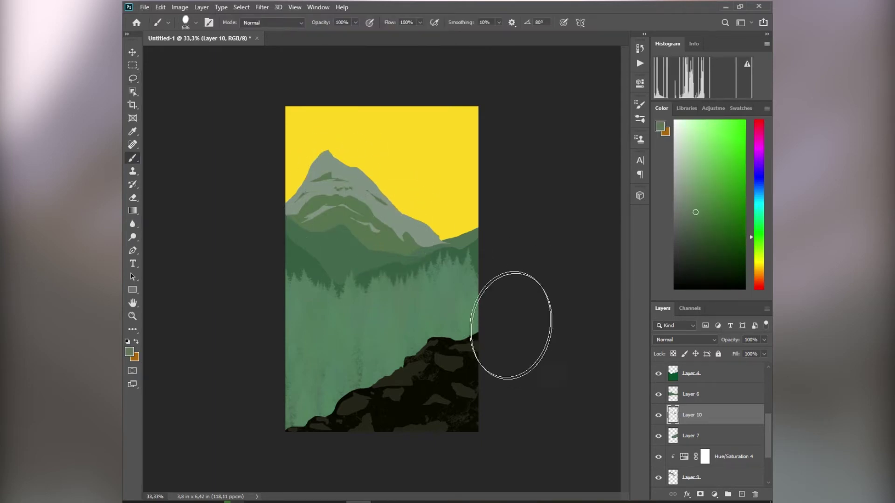
# Lasso and fill further green patches across the mountain's grey mid-slope and right side, deselecting after each.
pyautogui.press('l')
pyautogui.moveTo(317, 192); pyautogui.dragTo(401, 243)
pyautogui.press('b')
pyautogui.hotkey('ctrl', 'd')
pyautogui.press('l')
pyautogui.moveTo(361, 193); pyautogui.dragTo(390, 280)
pyautogui.press('b')
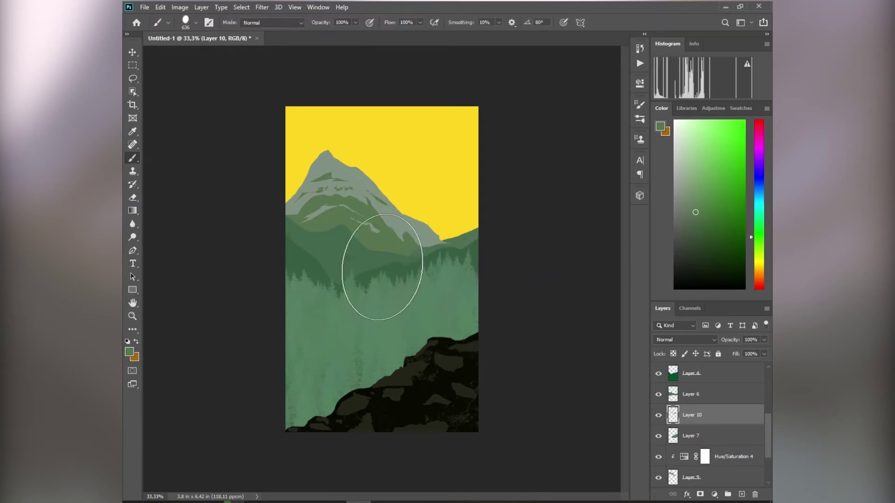
pyautogui.hotkey('ctrl', 'd')
# Lasso green breaks into the grey near the mountain's lower left edge, fill them and deselect.
pyautogui.press('l')
pyautogui.moveTo(301, 217)
pyautogui.mouseDown()
pyautogui.moveTo(339, 244)
pyautogui.moveTo(439, 280)
pyautogui.mouseUp()
pyautogui.press('b')
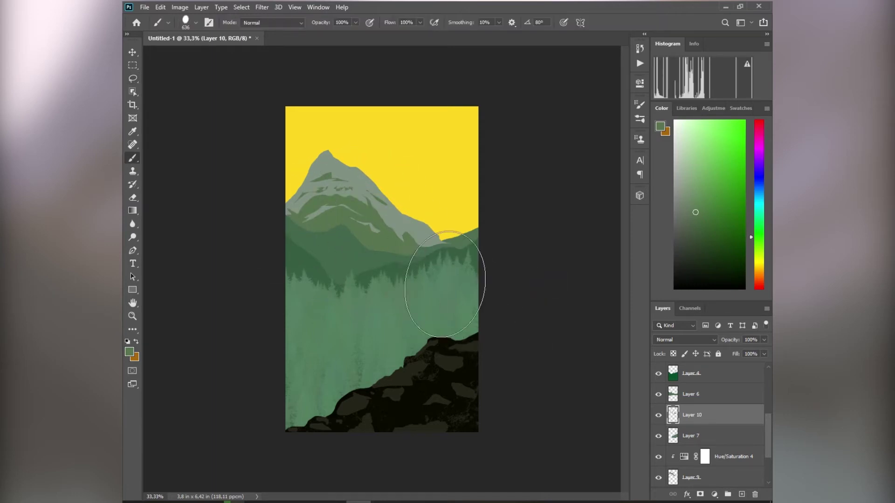
pyautogui.hotkey('ctrl', 'd')
# Lasso and fill small green marks on the shoulder beside the summit and along the grey lower right slope.
pyautogui.press('l')
pyautogui.moveTo(339, 165); pyautogui.dragTo(347, 178)
pyautogui.press('b')
pyautogui.moveTo(348, 168); pyautogui.dragTo(359, 150)
pyautogui.hotkey('ctrl', 'd')
pyautogui.press('l')
pyautogui.moveTo(393, 215); pyautogui.dragTo(440, 250)
pyautogui.press('b')
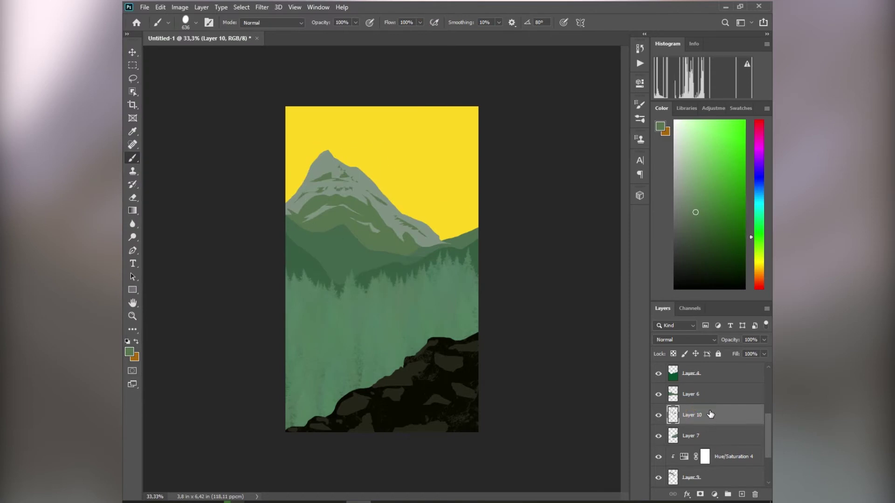
# On a new layer, lasso a large second mountain whose ridge rises across the sky to the canvas's right edge.
pyautogui.click(741, 494)
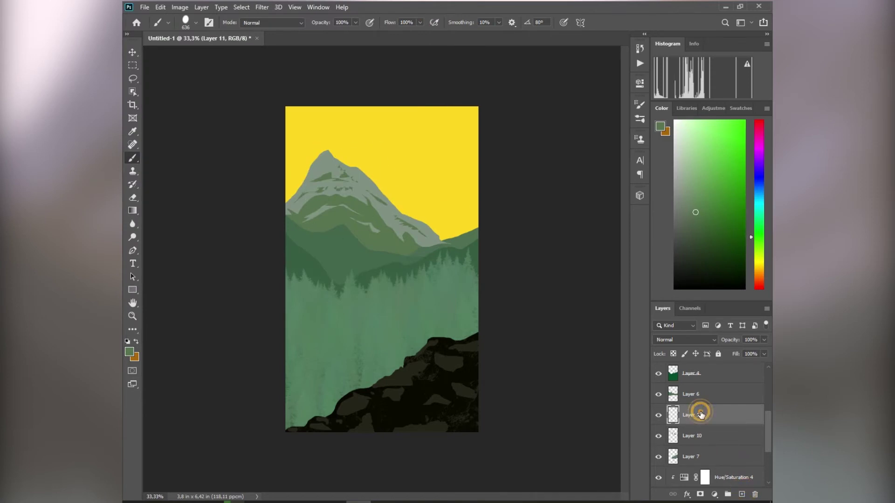
pyautogui.press('l')
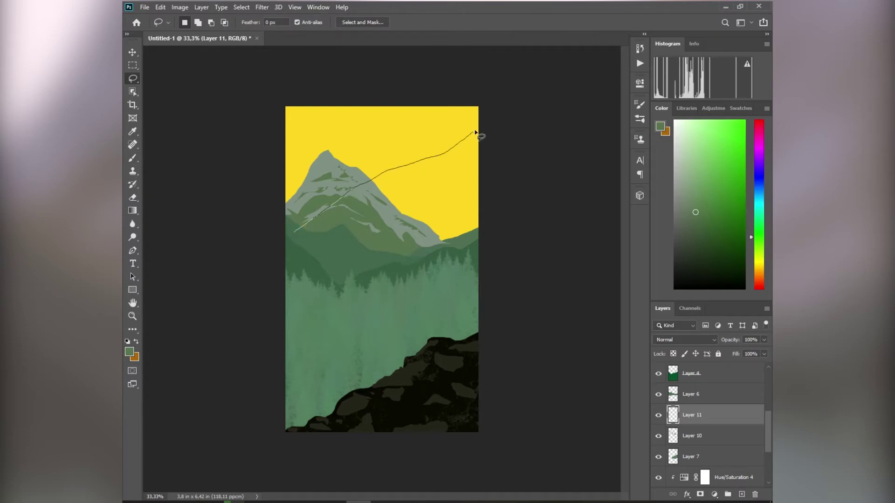
pyautogui.moveTo(488, 291); pyautogui.dragTo(295, 232)
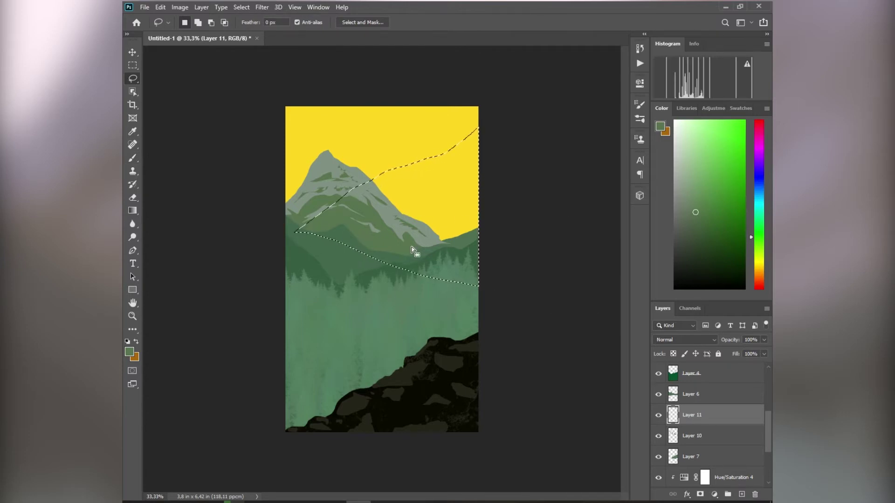
# Fill the second mountain selection with a muted greyish green, deselect and move its layer below Layer 8, behind the first mountain.
pyautogui.press('b')
pyautogui.click(692, 206)
pyautogui.moveTo(447, 182)
pyautogui.mouseDown()
pyautogui.moveTo(319, 230)
pyautogui.moveTo(467, 201)
pyautogui.mouseUp()
pyautogui.hotkey('ctrl', 'd')
pyautogui.moveTo(692, 414); pyautogui.dragTo(694, 436)
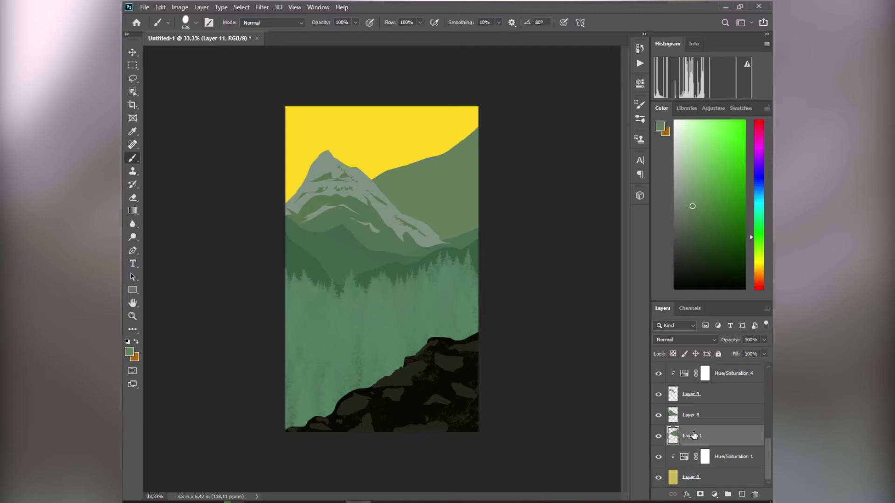
# Free-transform the second mountain, distorting its upper right and lower left corners, and shift it slightly down and to the right.
pyautogui.hotkey('ctrl', 't')
pyautogui.moveTo(479, 126)
pyautogui.mouseDown()
pyautogui.moveTo(498, 96)
pyautogui.moveTo(475, 129)
pyautogui.moveTo(494, 157)
pyautogui.moveTo(501, 136)
pyautogui.moveTo(477, 123)
pyautogui.moveTo(477, 131)
pyautogui.mouseUp()
pyautogui.moveTo(294, 287); pyautogui.dragTo(356, 258)
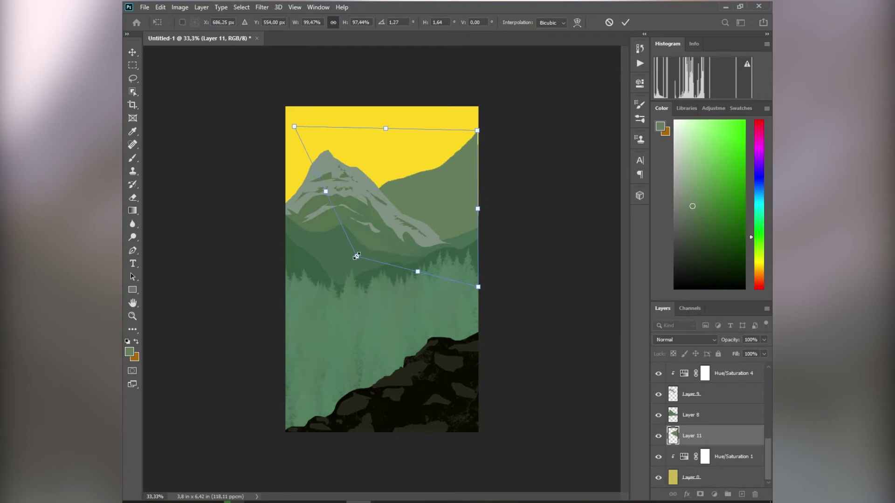
pyautogui.click(625, 23)
pyautogui.hotkey('ctrl', 't')
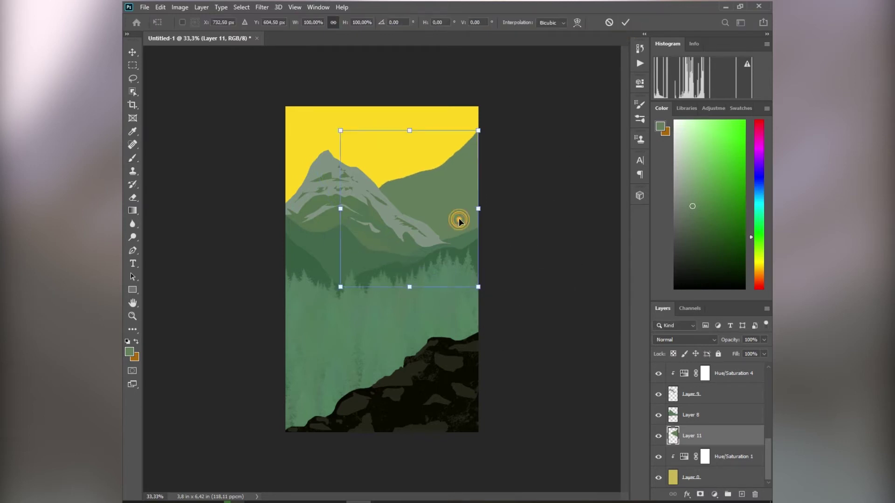
pyautogui.moveTo(460, 222); pyautogui.dragTo(465, 226)
pyautogui.click(625, 23)
pyautogui.press('e')
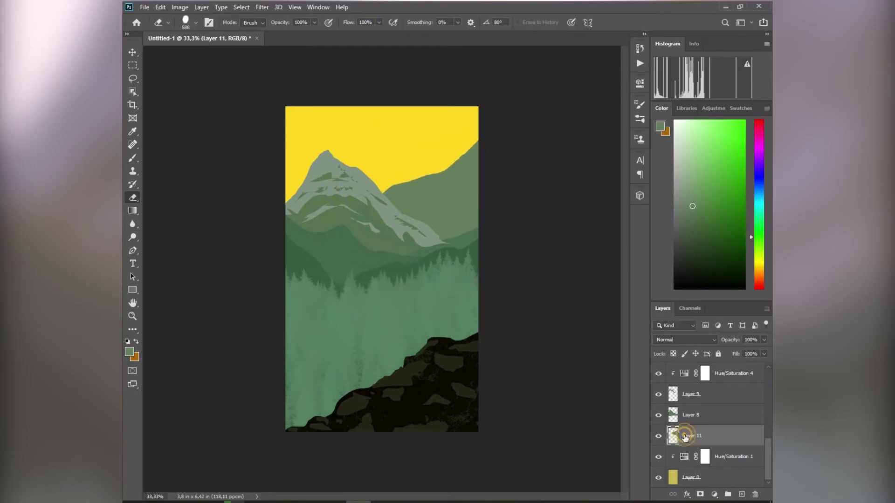
# On a new layer above the second mountain, lasso its upper ridge with a ragged lower edge.
pyautogui.click(742, 494)
pyautogui.click(691, 459)
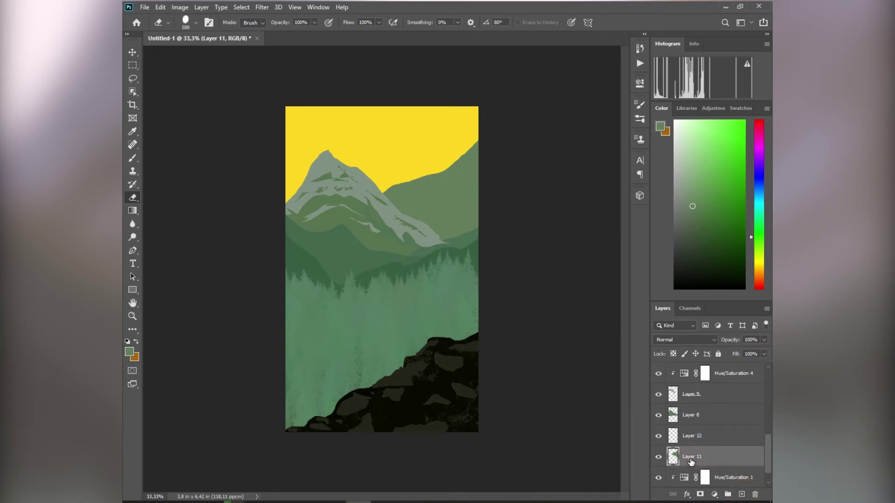
pyautogui.click(693, 438)
pyautogui.press('l')
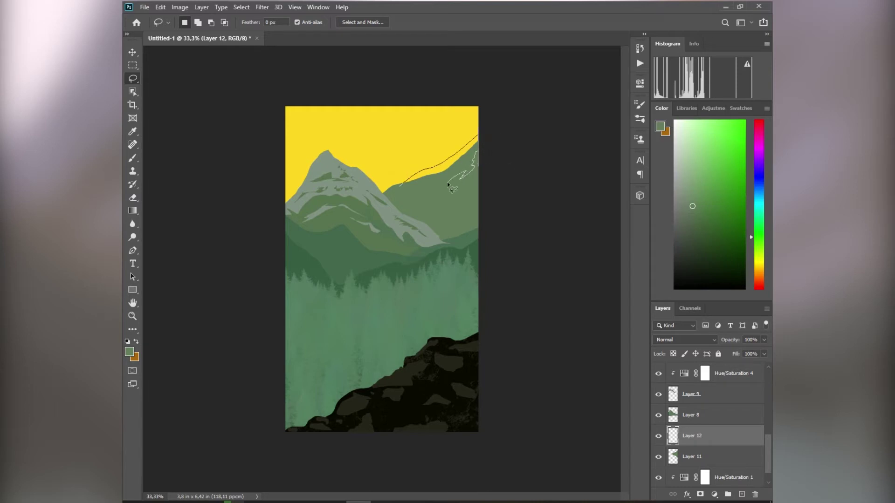
pyautogui.moveTo(398, 186); pyautogui.dragTo(382, 195)
# Fill the ridge selection with pale grey on another new layer and deselect.
pyautogui.press('b')
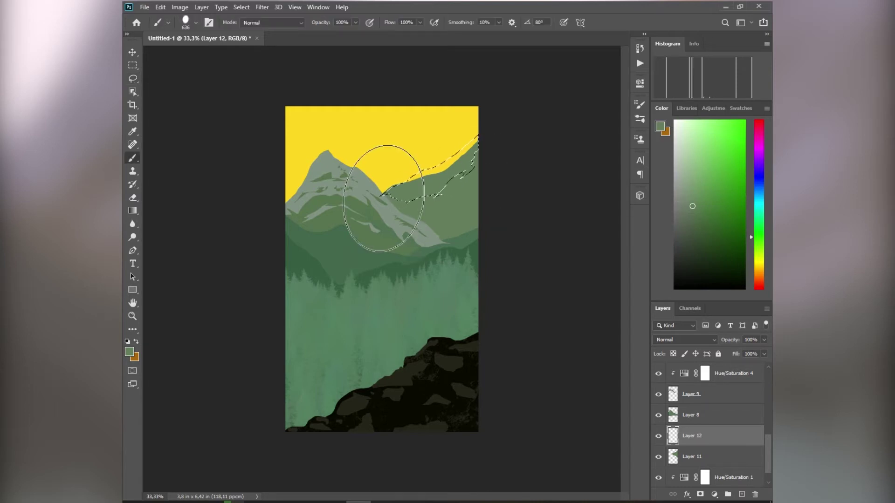
pyautogui.click(681, 189)
pyautogui.click(742, 495)
pyautogui.moveTo(419, 185); pyautogui.dragTo(471, 179)
pyautogui.hotkey('ctrl', 'd')
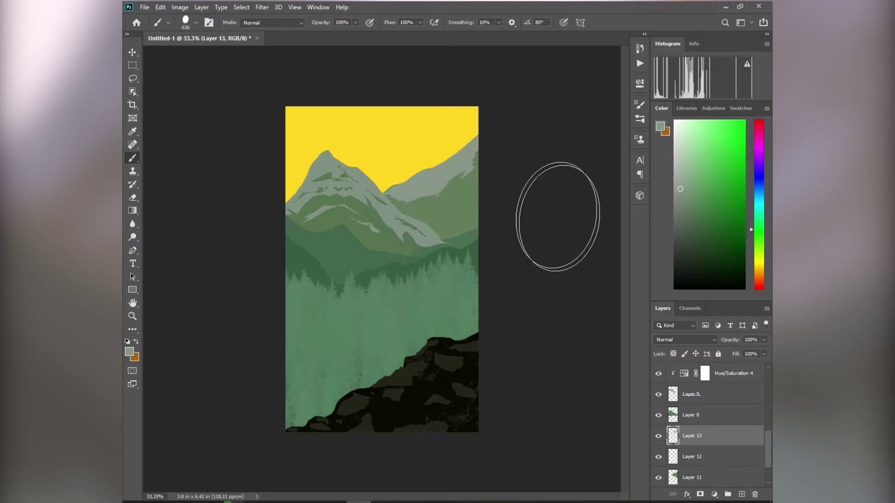
# Lasso the second mountain's lower ridge end and streaks on its green slope, and fill them with pale grey.
pyautogui.press('l')
pyautogui.moveTo(414, 185); pyautogui.dragTo(409, 189)
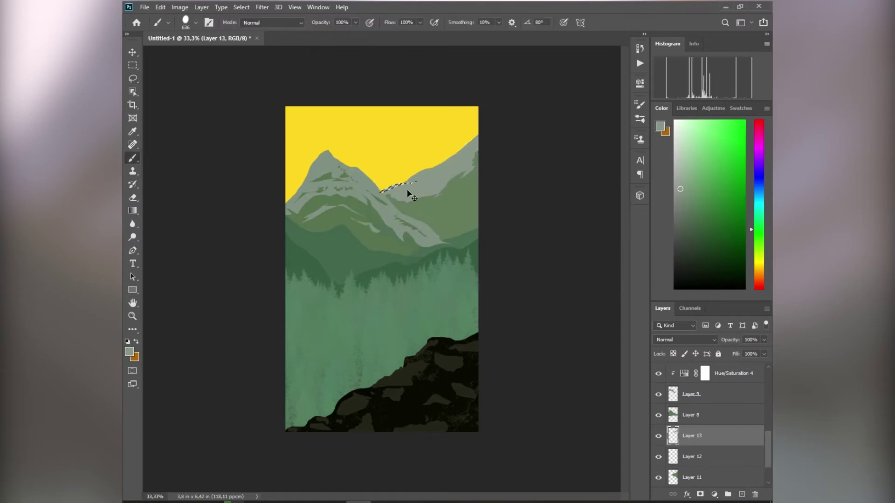
pyautogui.moveTo(466, 191)
pyautogui.mouseDown()
pyautogui.moveTo(463, 213)
pyautogui.moveTo(467, 192)
pyautogui.mouseUp()
pyautogui.press('b')
pyautogui.moveTo(471, 202)
pyautogui.mouseDown()
pyautogui.moveTo(452, 229)
pyautogui.moveTo(466, 224)
pyautogui.mouseUp()
pyautogui.hotkey('ctrl', 'd')
pyautogui.press('l')
pyautogui.press('b')
pyautogui.hotkey('ctrl', 'd')
# Lasso patches in the second mountain's grey ridge, fill them with sampled slope green and deselect.
pyautogui.press('l')
pyautogui.moveTo(449, 166)
pyautogui.mouseDown()
pyautogui.moveTo(405, 201)
pyautogui.moveTo(449, 168)
pyautogui.moveTo(443, 185)
pyautogui.mouseUp()
pyautogui.press('b')
pyautogui.keyDown('alt'); pyautogui.click(465, 184); pyautogui.keyUp('alt')
pyautogui.hotkey('ctrl', 'd')
# Lasso another streak low on the second mountain's green slope, fill it with grey sampled from the ridge and deselect.
pyautogui.press('l')
pyautogui.moveTo(446, 203)
pyautogui.mouseDown()
pyautogui.moveTo(471, 165)
pyautogui.moveTo(433, 209)
pyautogui.mouseUp()
pyautogui.press('b')
pyautogui.keyDown('alt'); pyautogui.click(424, 181); pyautogui.keyUp('alt')
pyautogui.hotkey('ctrl', 'd')
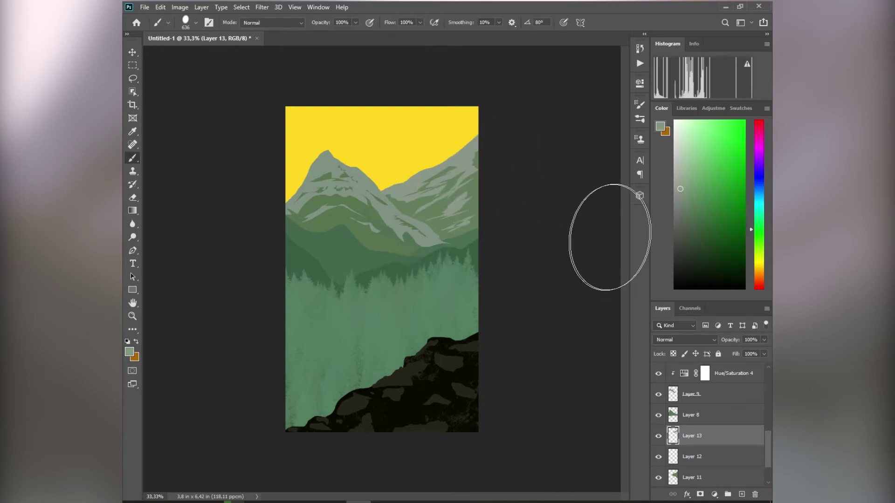
pyautogui.press('l')
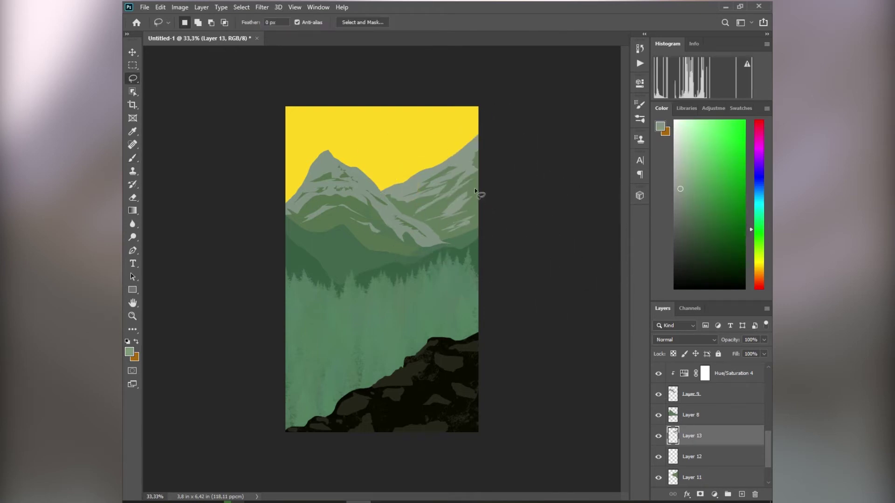
# Load the Layer 8 mountain's outline as a selection and stamp pale grey Dirty Splash brush texture on that layer.
pyautogui.press('b')
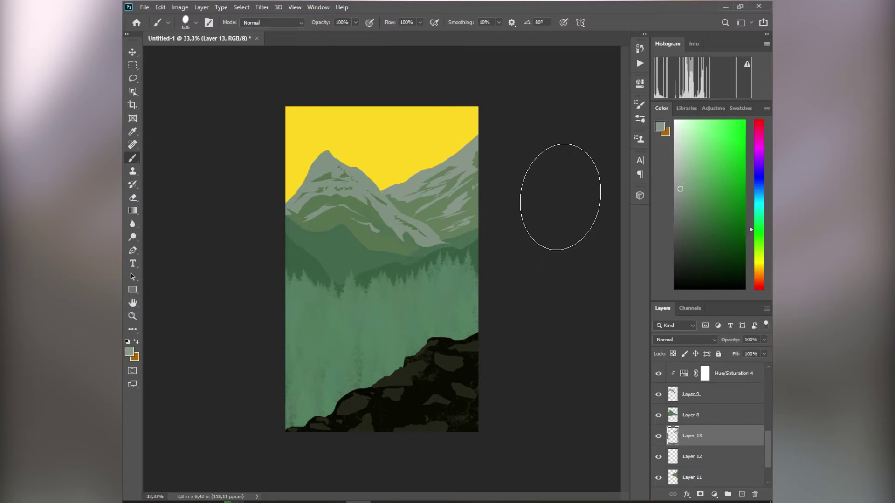
pyautogui.scroll(1, 675, 439)
pyautogui.keyDown('ctrl'); pyautogui.click(674, 437); pyautogui.keyUp('ctrl')
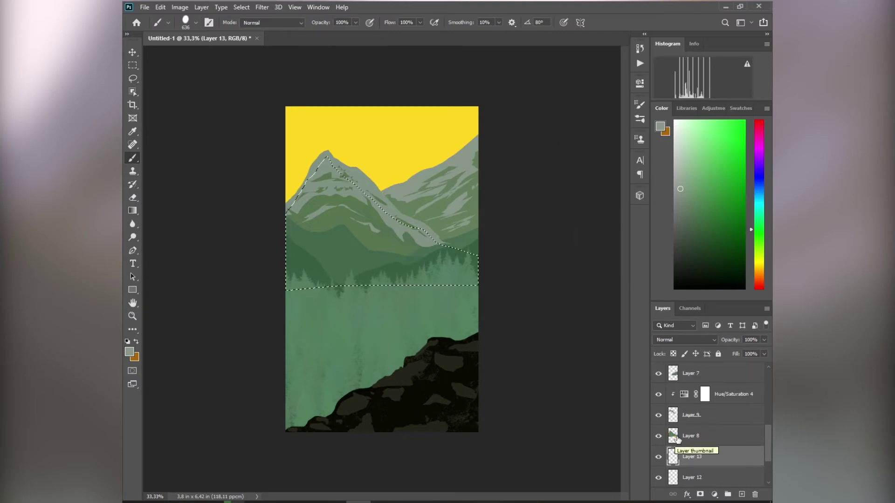
pyautogui.rightClick(469, 369)
pyautogui.scroll(-5, 501, 410)
pyautogui.scroll(5, 502, 410)
pyautogui.click(402, 314)
pyautogui.click(402, 328)
pyautogui.scroll(-2, 602, 438)
pyautogui.scroll(-1, 629, 452)
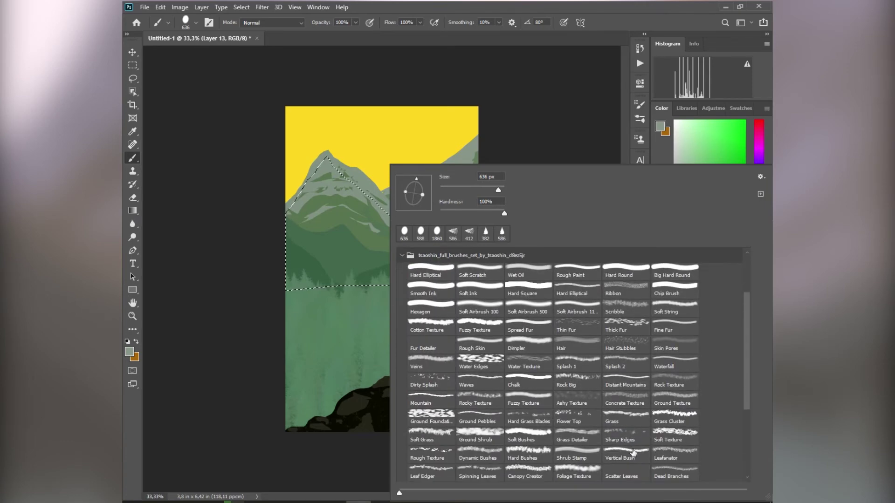
pyautogui.doubleClick(432, 381)
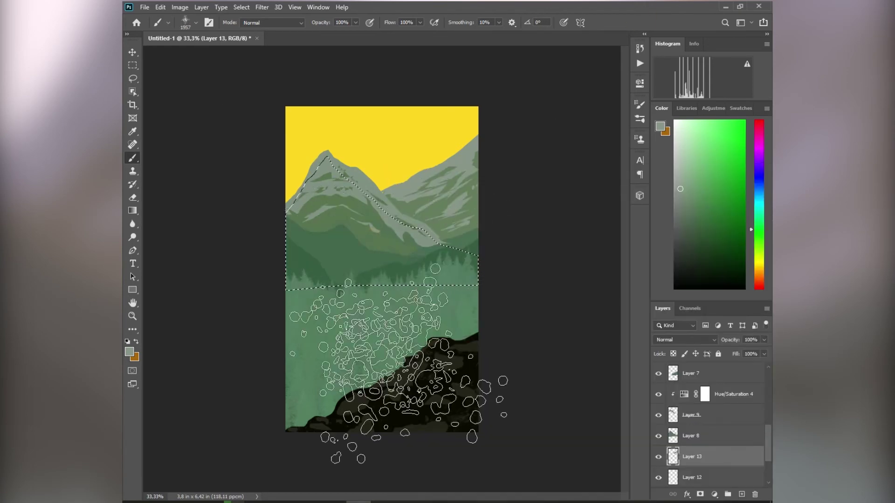
pyautogui.hotkey('alt', ']')
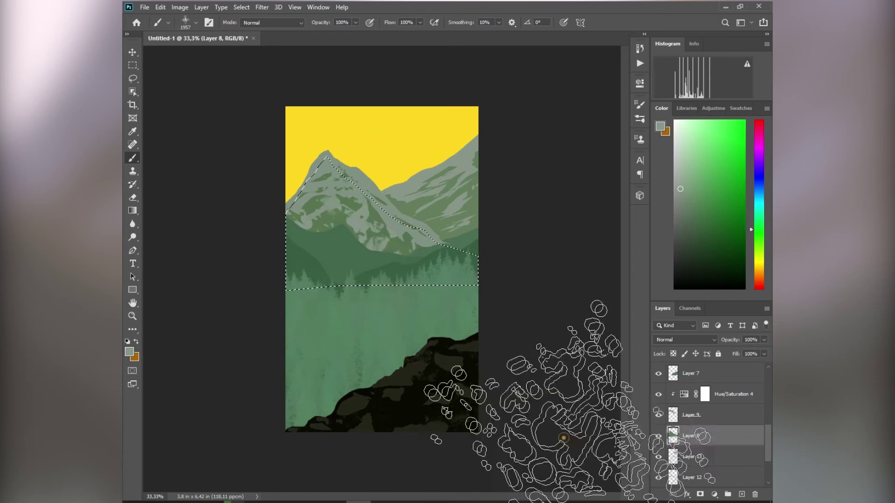
pyautogui.click(560, 401)
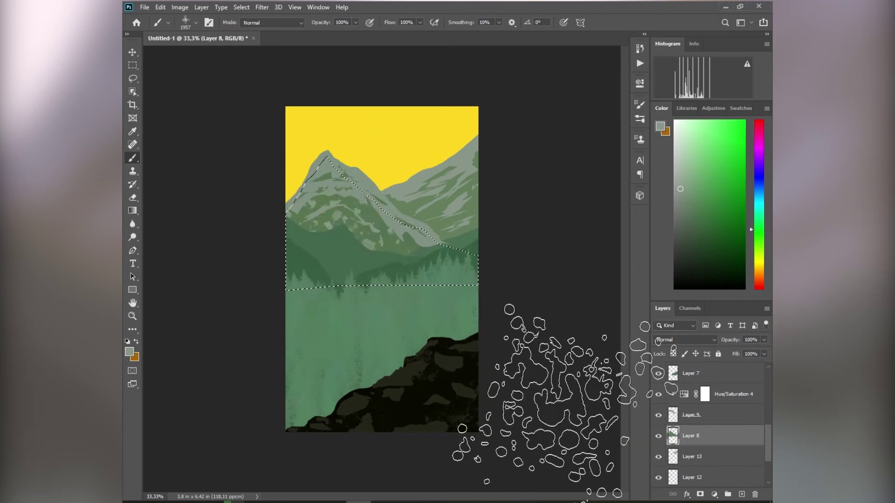
# Switch to the Ashy Texture brush, load Layer 11's outline as a selection and stamp grey texture over the second mountain.
pyautogui.rightClick(554, 401)
pyautogui.doubleClick(551, 398)
pyautogui.click(689, 458)
pyautogui.scroll(-2, 689, 457)
pyautogui.click(690, 457)
pyautogui.keyDown('ctrl'); pyautogui.click(675, 457); pyautogui.keyUp('ctrl')
pyautogui.click(373, 195)
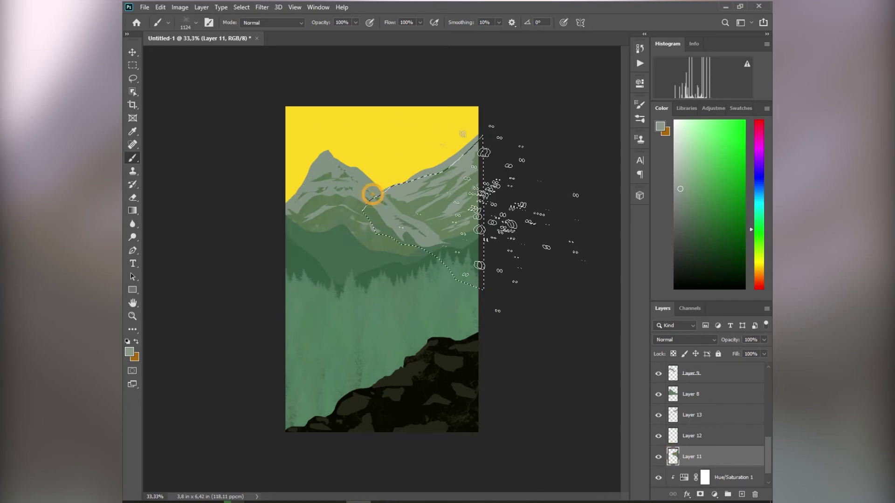
pyautogui.hotkey('ctrl', 'z')
pyautogui.moveTo(423, 196); pyautogui.dragTo(499, 180)
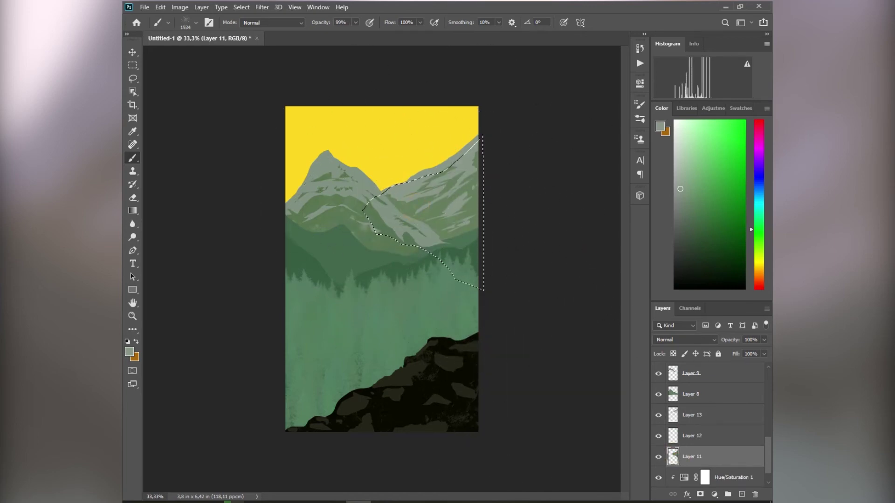
# Texture the second mountain on Layer 11 with the Concrete Texture brush in pale grey and deselect.
pyautogui.rightClick(492, 291)
pyautogui.rightClick(566, 426)
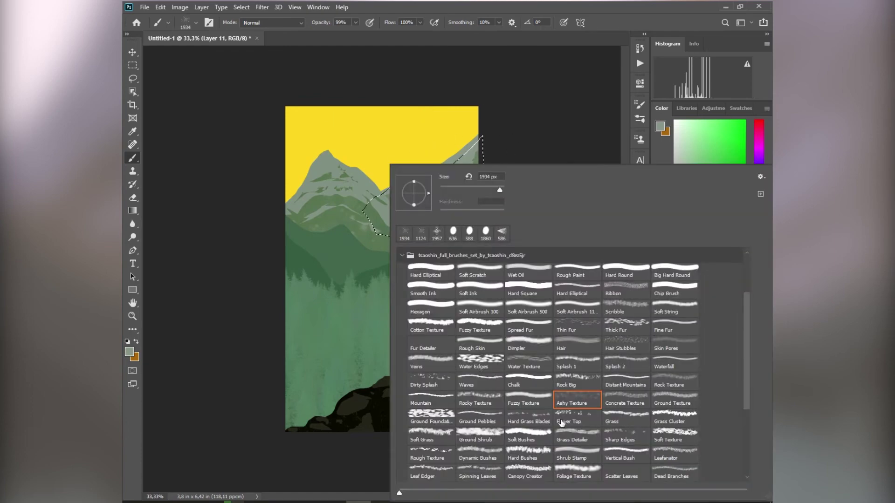
pyautogui.click(623, 400)
pyautogui.click(613, 20)
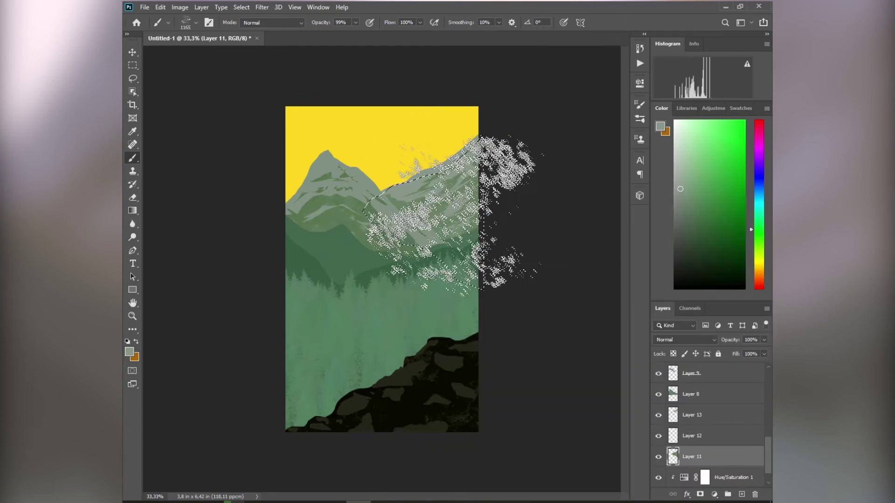
pyautogui.hotkey('ctrl', 'd')
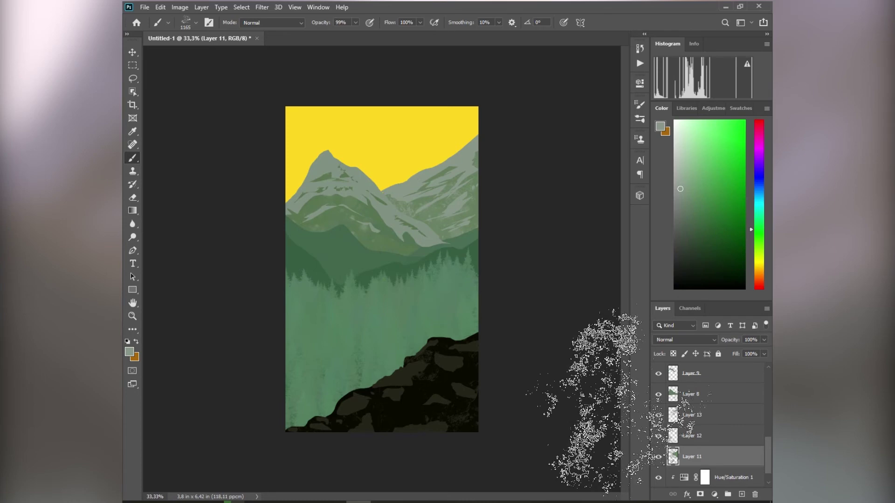
# Add a new layer below Layer 11 and draw a large elliptical selection over the sky and the first mountain's peak.
pyautogui.scroll(-1, 719, 458)
pyautogui.click(741, 494)
pyautogui.moveTo(691, 436); pyautogui.dragTo(698, 465)
pyautogui.rightClick(133, 66)
pyautogui.click(182, 74)
pyautogui.moveTo(315, 123); pyautogui.dragTo(414, 225)
pyautogui.moveTo(320, 103); pyautogui.dragTo(376, 143)
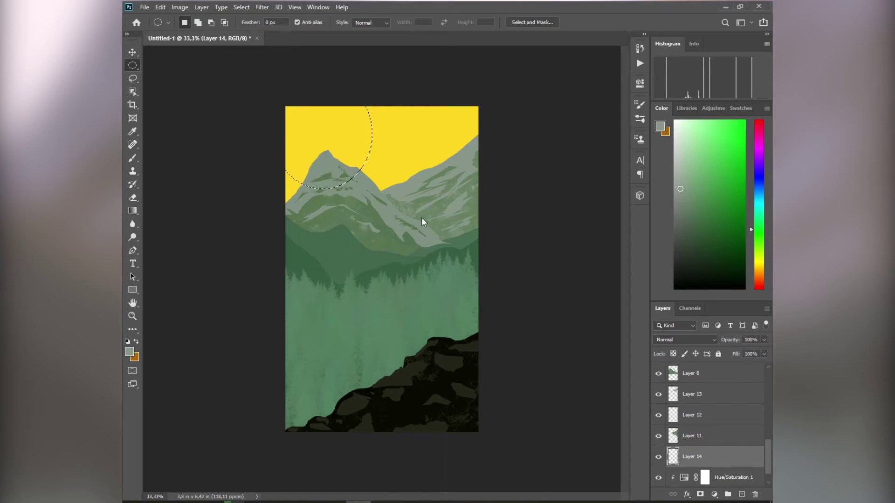
pyautogui.keyDown('ctrl'); pyautogui.click(394, 188); pyautogui.keyUp('ctrl')
pyautogui.click(420, 192)
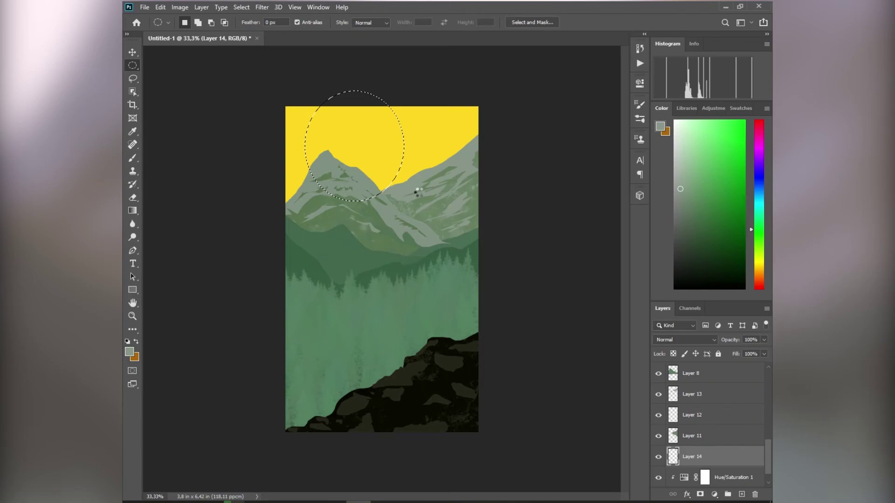
# Fill the elliptical selection with bright yellow to form a sun behind the mountains, and deselect.
pyautogui.click(760, 263)
pyautogui.moveTo(733, 207); pyautogui.dragTo(745, 110)
pyautogui.press('b')
pyautogui.moveTo(373, 147)
pyautogui.mouseDown()
pyautogui.moveTo(345, 182)
pyautogui.moveTo(368, 161)
pyautogui.moveTo(408, 188)
pyautogui.moveTo(359, 163)
pyautogui.moveTo(341, 180)
pyautogui.moveTo(376, 178)
pyautogui.moveTo(352, 179)
pyautogui.mouseUp()
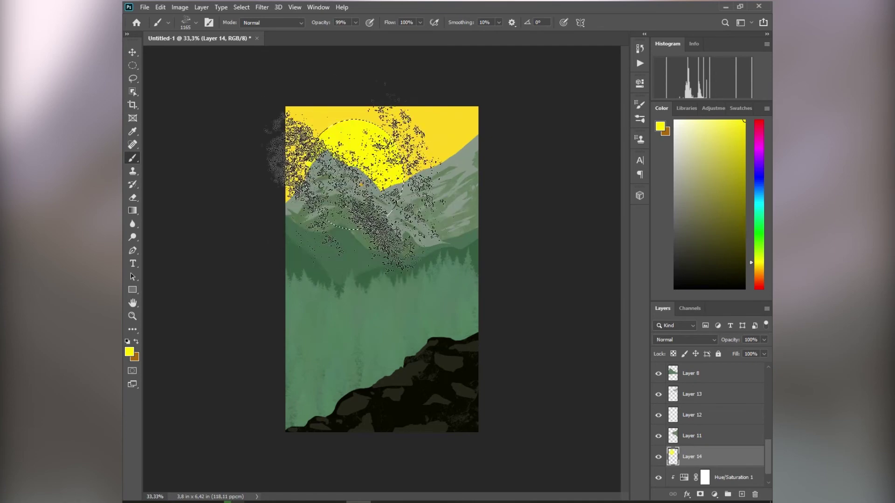
pyautogui.click(352, 181)
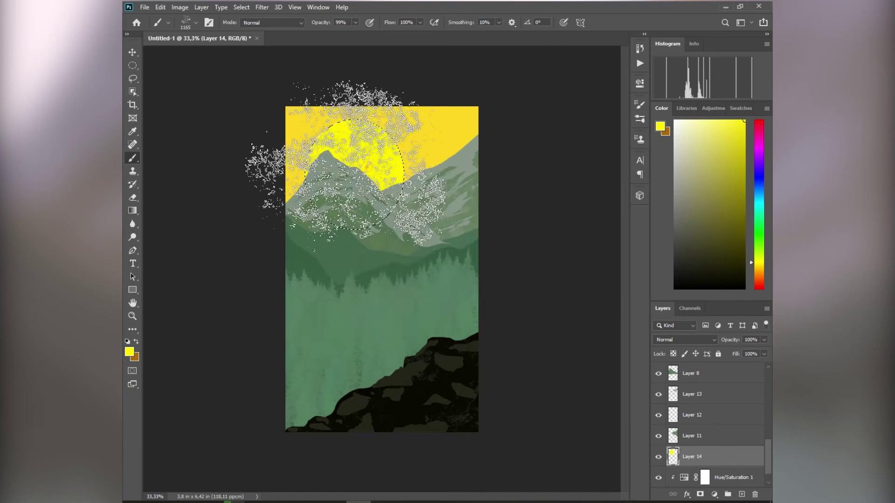
pyautogui.hotkey('ctrl', 'd')
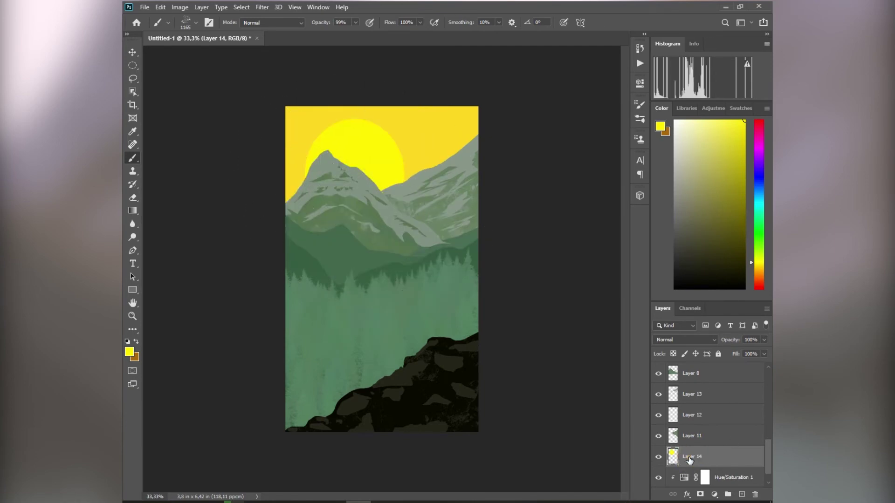
# Scale the sun to about 62% between the two mountains and duplicate its layer.
pyautogui.hotkey('ctrl', 't')
pyautogui.moveTo(406, 118); pyautogui.dragTo(386, 140)
pyautogui.moveTo(358, 167); pyautogui.dragTo(372, 148)
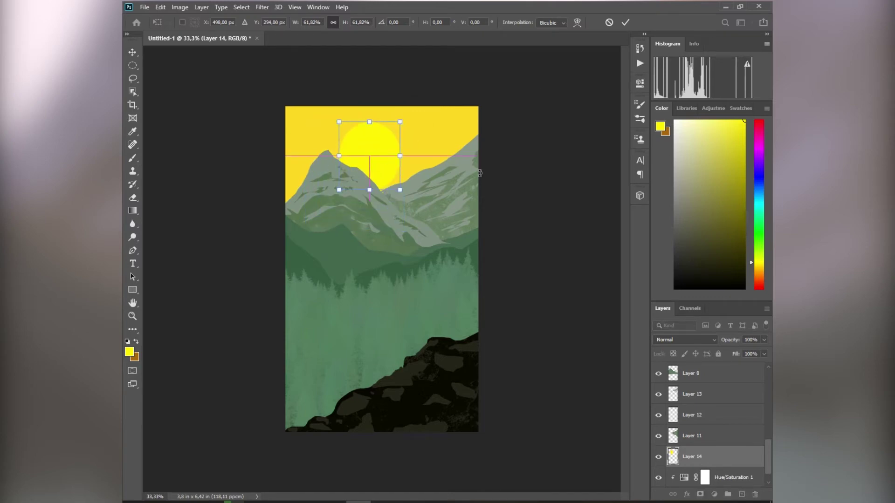
pyautogui.click(625, 26)
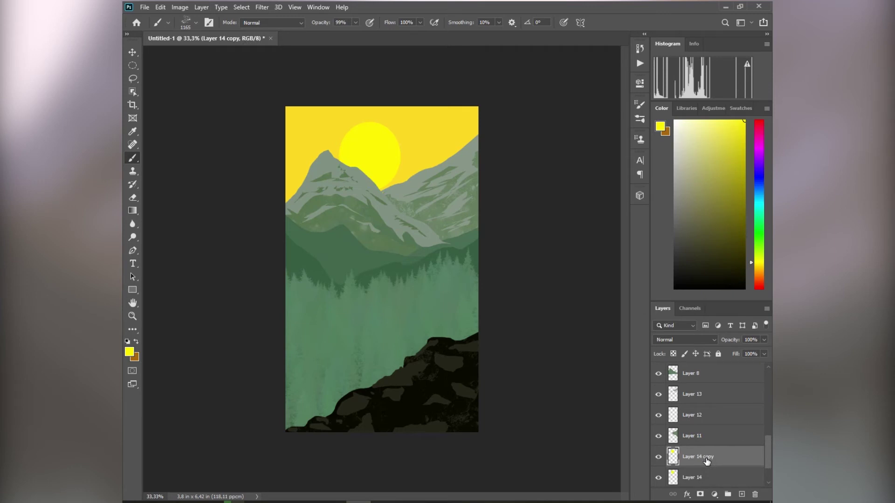
# Enlarge the sun on Layer 14, beneath its copy, to about 108%.
pyautogui.scroll(-1, 697, 469)
pyautogui.click(695, 457)
pyautogui.hotkey('ctrl', 't')
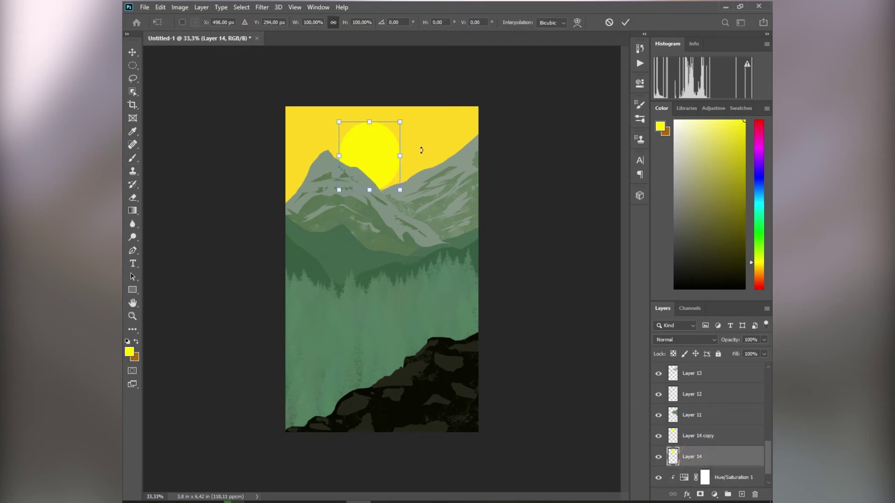
pyautogui.moveTo(403, 123); pyautogui.dragTo(405, 118)
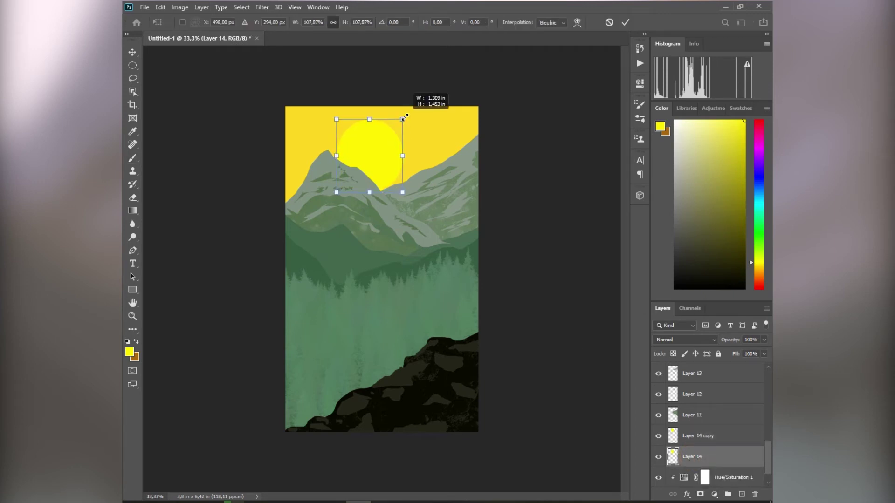
pyautogui.click(626, 23)
# Apply a Gaussian Blur to the enlarged sun on Layer 14 to create a soft glow.
pyautogui.click(262, 7)
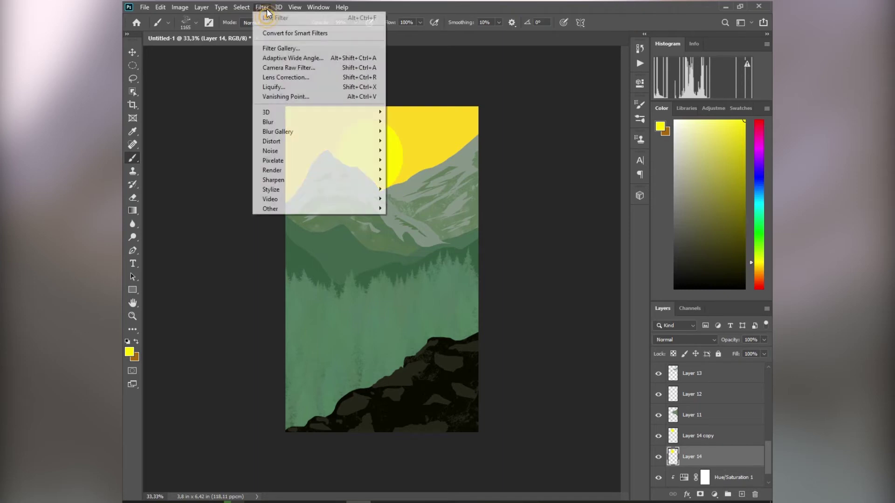
pyautogui.click(271, 120)
pyautogui.click(413, 160)
pyautogui.moveTo(447, 95); pyautogui.dragTo(623, 199)
pyautogui.moveTo(609, 355); pyautogui.dragTo(577, 354)
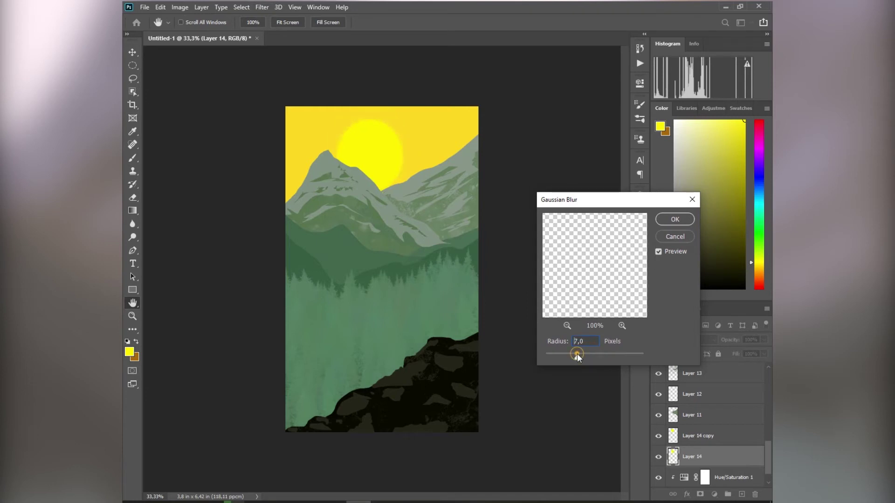
pyautogui.click(598, 356)
pyautogui.click(590, 357)
pyautogui.click(658, 220)
pyautogui.press('b')
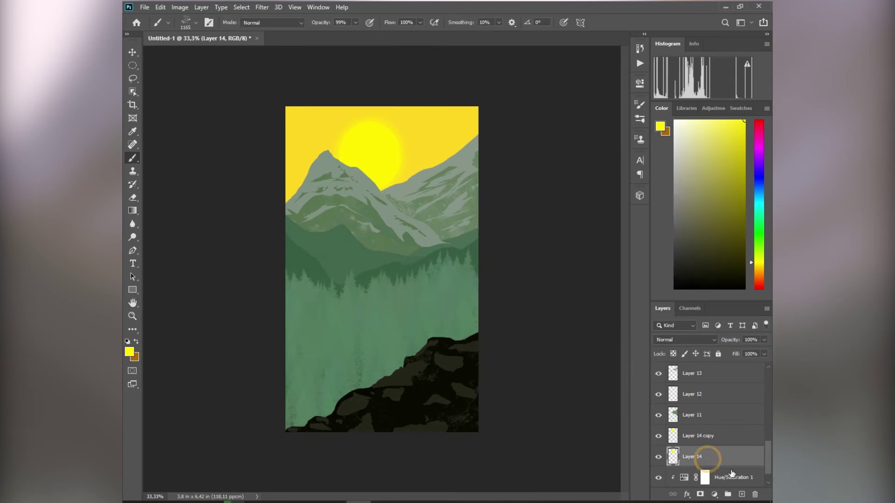
# Convert the sun layer and its blurred glow layer together into one smart object.
pyautogui.scroll(-1, 727, 448)
pyautogui.keyDown('shift'); pyautogui.click(709, 419); pyautogui.keyUp('shift')
pyautogui.rightClick(708, 418)
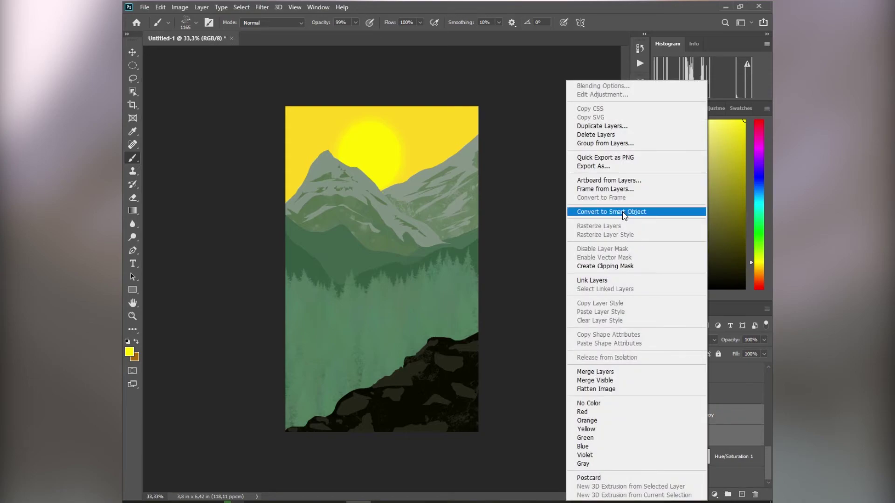
pyautogui.click(604, 208)
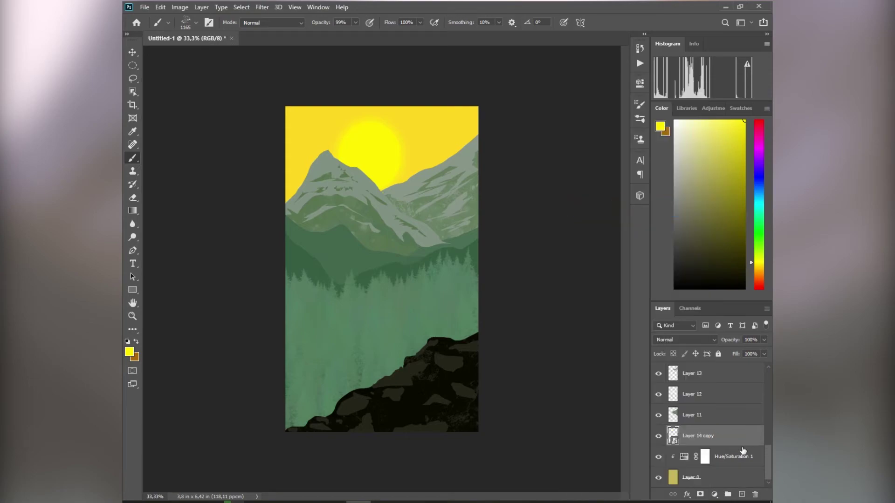
# Add a layer below the sun, lasso a cloud shape above the second mountain's ridge, fill it with white and deselect.
pyautogui.click(743, 494)
pyautogui.moveTo(697, 440); pyautogui.dragTo(713, 461)
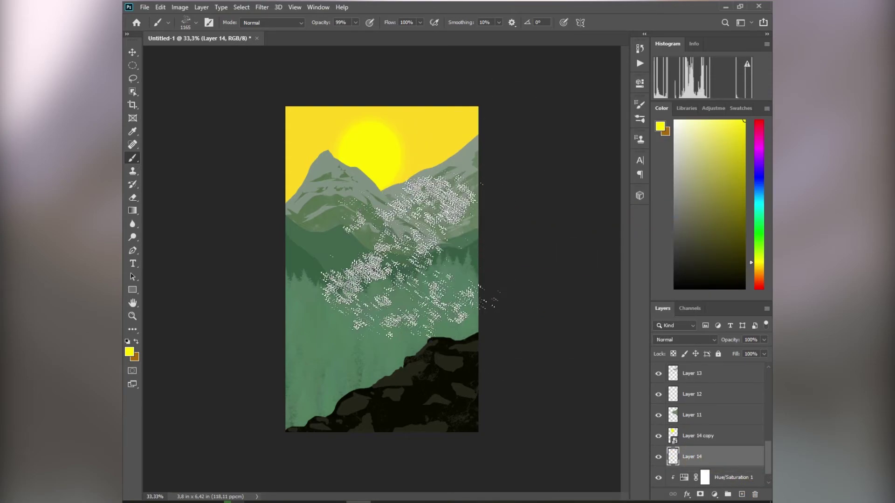
pyautogui.press('l')
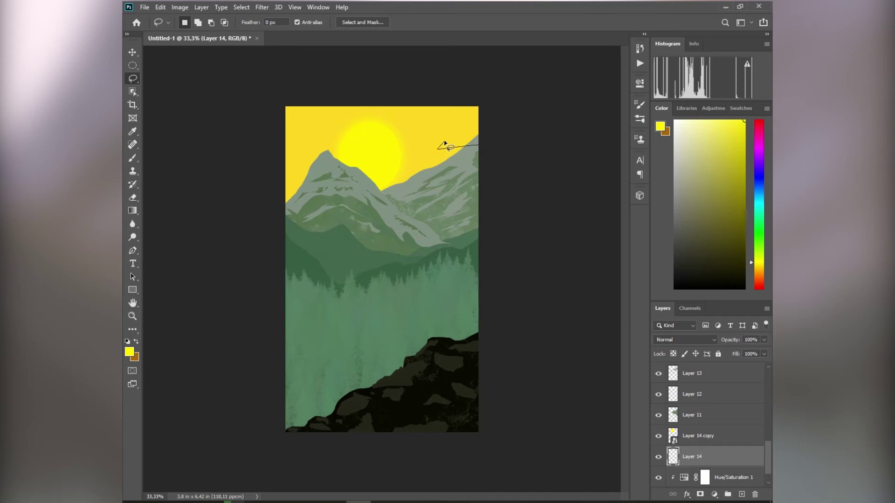
pyautogui.moveTo(448, 134)
pyautogui.mouseDown()
pyautogui.moveTo(489, 155)
pyautogui.moveTo(503, 125)
pyautogui.mouseUp()
pyautogui.press('b')
pyautogui.click(675, 121)
pyautogui.rightClick(432, 167)
pyautogui.click(429, 274)
pyautogui.moveTo(448, 142)
pyautogui.mouseDown()
pyautogui.moveTo(463, 140)
pyautogui.moveTo(467, 162)
pyautogui.mouseUp()
pyautogui.hotkey('ctrl', 'd')
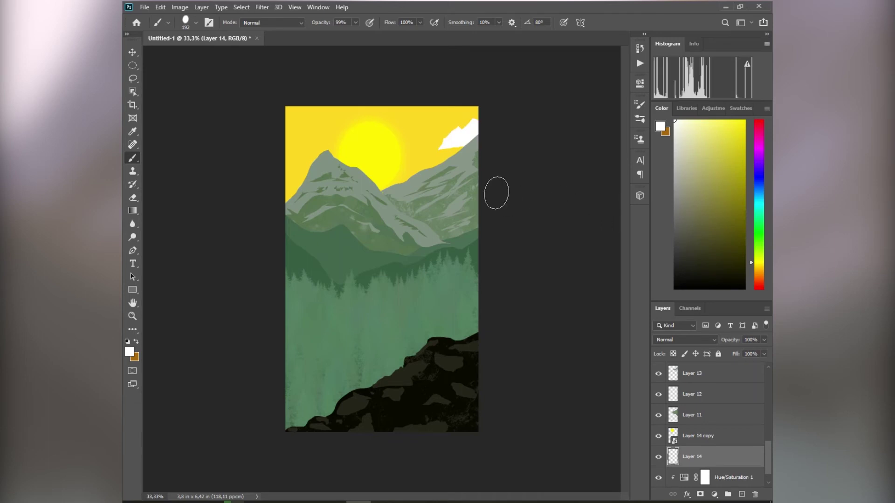
# Round the cloud's outline into soft puffs with small white strokes of the hard elliptical brush.
pyautogui.hotkey('ctrl', '+')
pyautogui.hotkey('ctrl', '+')
pyautogui.moveTo(527, 53); pyautogui.dragTo(293, 385)
pyautogui.hotkey('ctrl', '+')
pyautogui.hotkey('ctrl', '+')
pyautogui.moveTo(224, 445); pyautogui.dragTo(312, 252)
pyautogui.moveTo(337, 299); pyautogui.dragTo(283, 290)
pyautogui.click(323, 275)
pyautogui.click(247, 311)
pyautogui.click(311, 274)
pyautogui.click(397, 240)
pyautogui.moveTo(223, 334); pyautogui.dragTo(192, 348)
pyautogui.hotkey('ctrl', '0')
pyautogui.hotkey('ctrl', '+')
pyautogui.hotkey('ctrl', '+')
pyautogui.hotkey('ctrl', '+')
pyautogui.hotkey('ctrl', '+')
pyautogui.moveTo(470, 202); pyautogui.dragTo(128, 497)
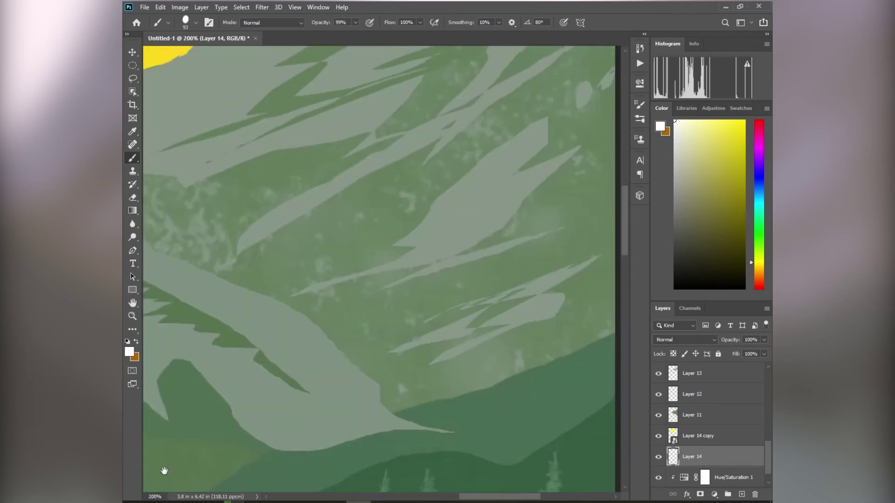
pyautogui.moveTo(311, 93); pyautogui.dragTo(295, 334)
pyautogui.moveTo(411, 298); pyautogui.dragTo(507, 284)
pyautogui.hotkey('ctrl', '0')
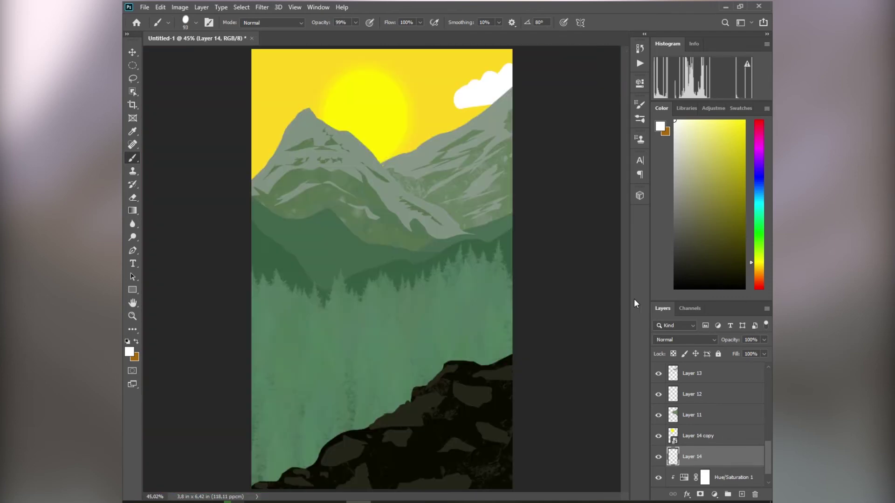
# Try trimming the edge of the white cloud with the Eraser and undo the strokes.
pyautogui.hotkey('ctrl', '+')
pyautogui.hotkey('ctrl', '+')
pyautogui.hotkey('ctrl', '+')
pyautogui.hotkey('ctrl', '+')
pyautogui.moveTo(498, 108); pyautogui.dragTo(302, 432)
pyautogui.moveTo(420, 70); pyautogui.dragTo(276, 353)
pyautogui.press('e')
pyautogui.moveTo(400, 251)
pyautogui.mouseDown()
pyautogui.moveTo(260, 216)
pyautogui.moveTo(186, 210)
pyautogui.mouseUp()
pyautogui.moveTo(367, 232)
pyautogui.mouseDown()
pyautogui.moveTo(325, 206)
pyautogui.moveTo(373, 154)
pyautogui.moveTo(350, 174)
pyautogui.mouseUp()
pyautogui.hotkey('ctrl', 'z')
pyautogui.hotkey('ctrl', 'z')
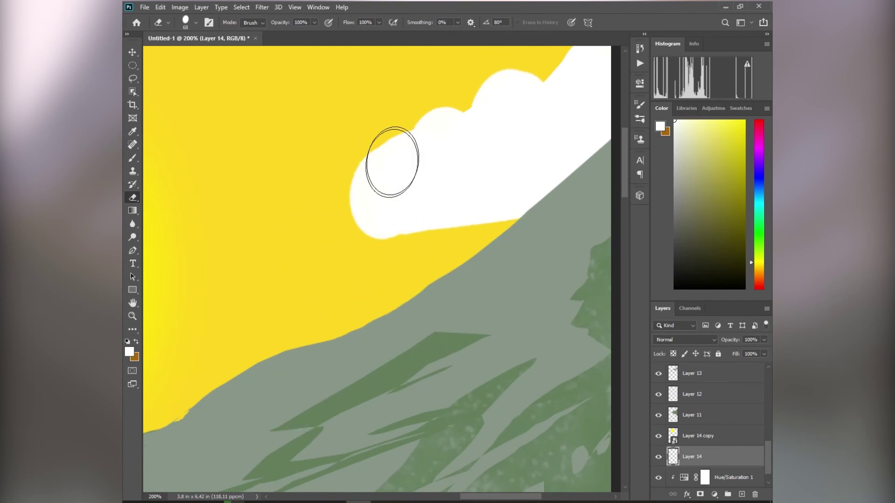
pyautogui.hotkey('ctrl', 'z')
pyautogui.hotkey('ctrl', '0')
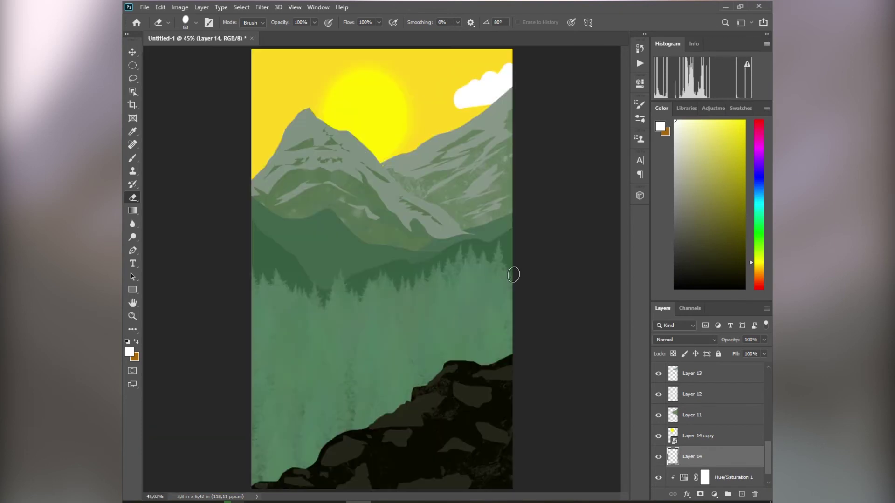
# Paint puffy white clouds behind both mountains on Layer 14, placed above the sun, and select the sun's smart object.
pyautogui.click(132, 158)
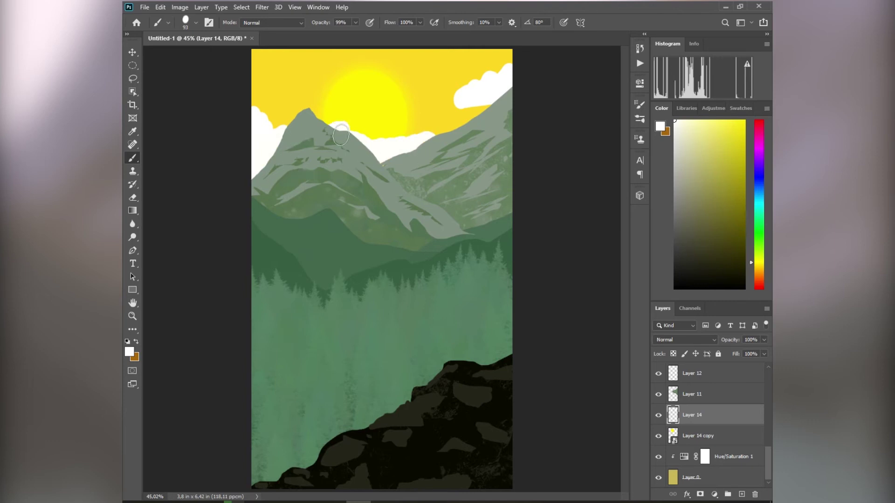
pyautogui.moveTo(375, 165); pyautogui.dragTo(396, 163)
pyautogui.moveTo(297, 128); pyautogui.dragTo(307, 124)
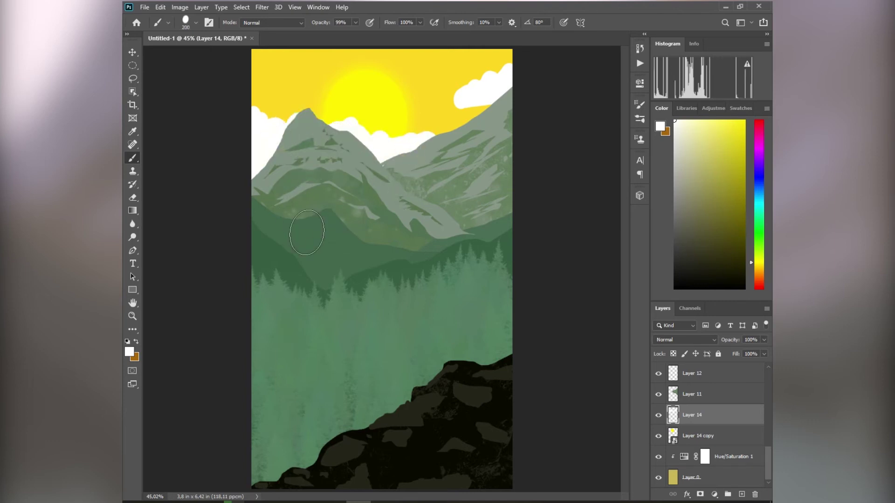
pyautogui.click(689, 437)
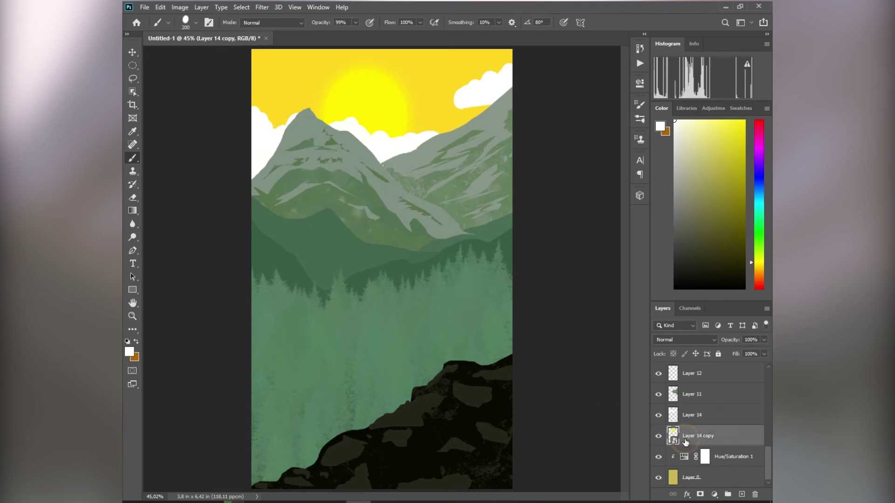
# Move the sun straight up by about 0.13 in so it sits higher in the sky.
pyautogui.hotkey('ctrl', 't')
pyautogui.moveTo(393, 123); pyautogui.dragTo(369, 100)
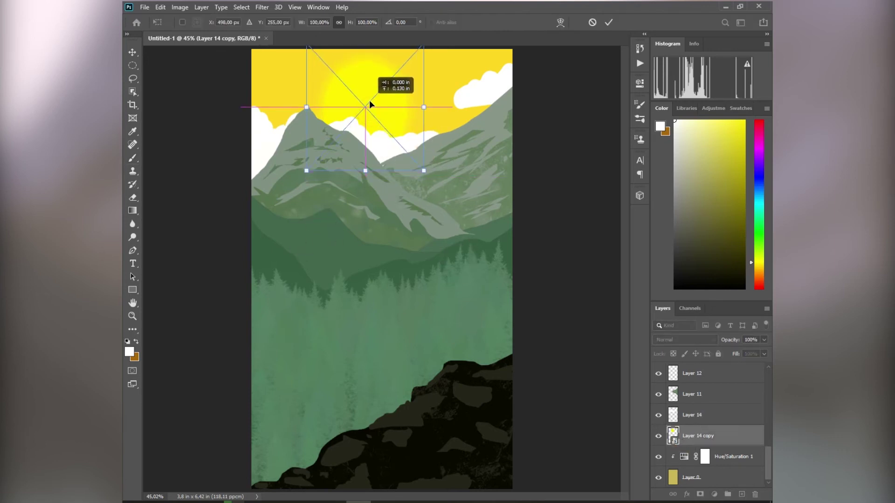
pyautogui.click(608, 22)
# Stretch the white clouds on Layer 14 to about 104.66% height and shift them up behind the mountains.
pyautogui.click(686, 413)
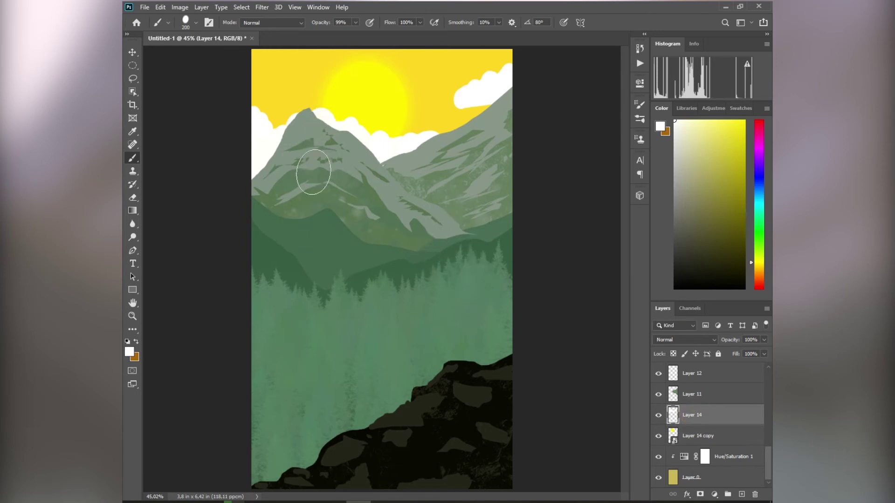
pyautogui.moveTo(240, 125)
pyautogui.mouseDown()
pyautogui.moveTo(236, 120)
pyautogui.moveTo(279, 124)
pyautogui.moveTo(298, 114)
pyautogui.mouseUp()
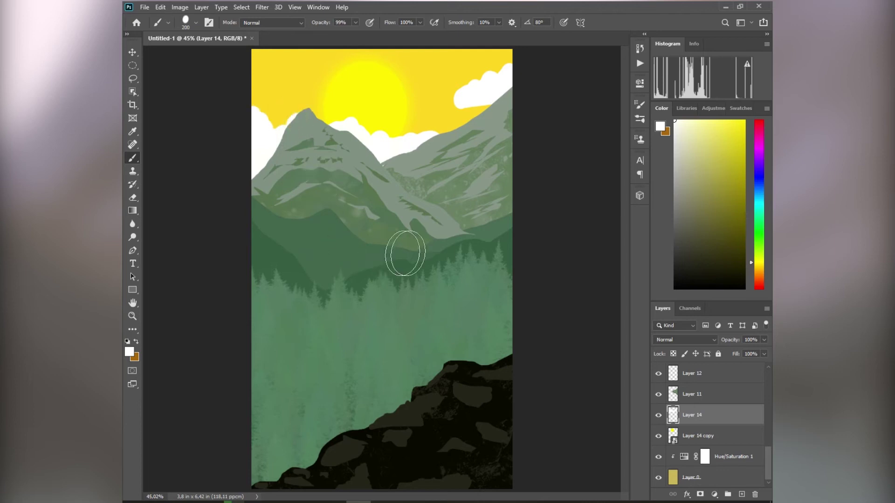
pyautogui.hotkey('ctrl', 't')
pyautogui.moveTo(513, 62); pyautogui.dragTo(512, 62)
pyautogui.moveTo(383, 193)
pyautogui.mouseDown()
pyautogui.moveTo(382, 257)
pyautogui.moveTo(382, 199)
pyautogui.mouseUp()
pyautogui.moveTo(405, 160); pyautogui.dragTo(406, 155)
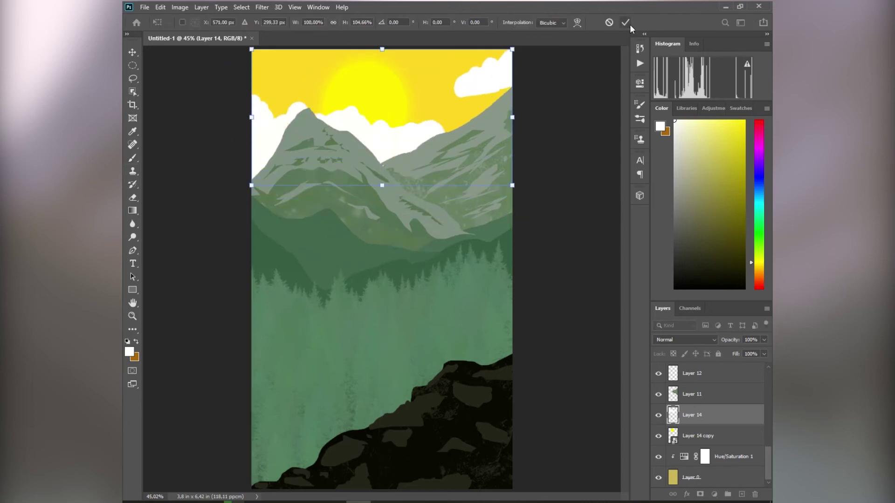
pyautogui.press('Return')
# Extend the canvas above the sky with the Crop tool to make room over the sun.
pyautogui.press('b')
pyautogui.hotkey('ctrl', '-')
pyautogui.press('c')
pyautogui.moveTo(382, 107)
pyautogui.mouseDown()
pyautogui.moveTo(387, 83)
pyautogui.moveTo(380, 95)
pyautogui.mouseUp()
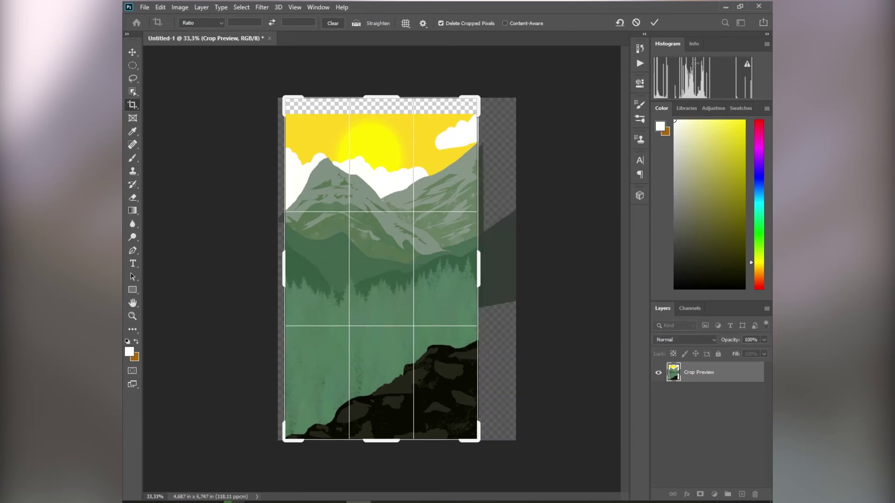
pyautogui.click(651, 20)
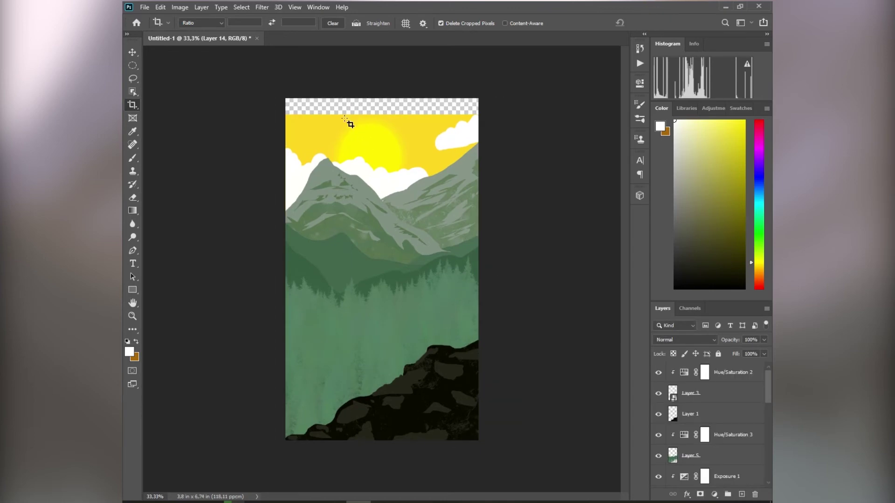
# Hide the clouds, paint the empty strip at the canvas top on Layer 0 with the sampled sky yellow, and show the clouds again.
pyautogui.scroll(-5, 698, 402)
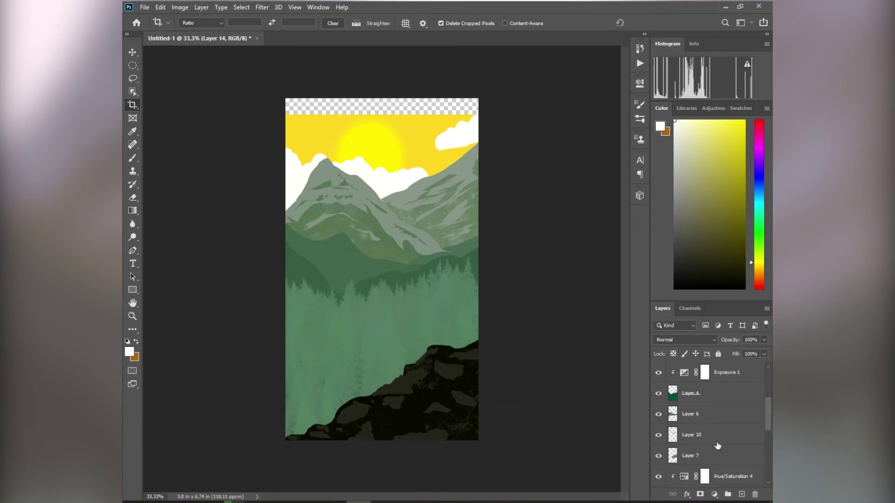
pyautogui.click(658, 417)
pyautogui.press('b')
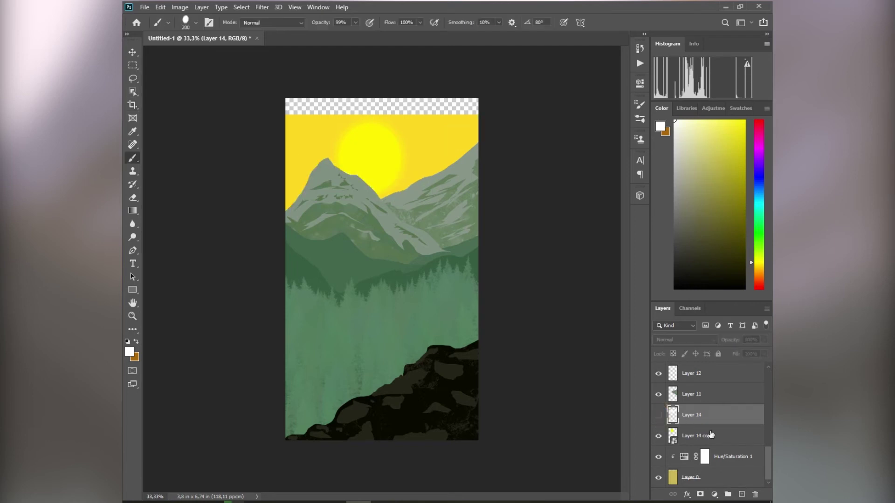
pyautogui.click(703, 478)
pyautogui.moveTo(428, 110)
pyautogui.mouseDown()
pyautogui.moveTo(451, 102)
pyautogui.moveTo(471, 131)
pyautogui.moveTo(495, 105)
pyautogui.mouseUp()
pyautogui.hotkey('ctrl', 'z')
pyautogui.keyDown('alt'); pyautogui.click(457, 126); pyautogui.keyUp('alt')
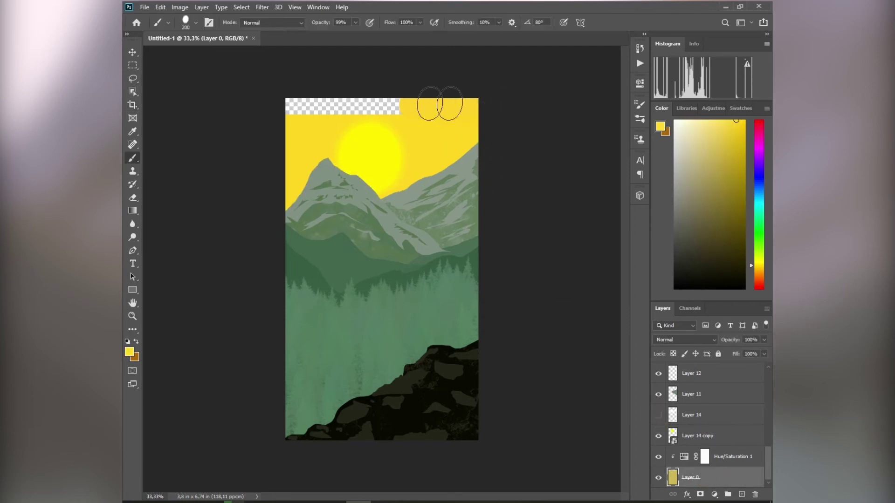
pyautogui.moveTo(439, 103); pyautogui.dragTo(271, 99)
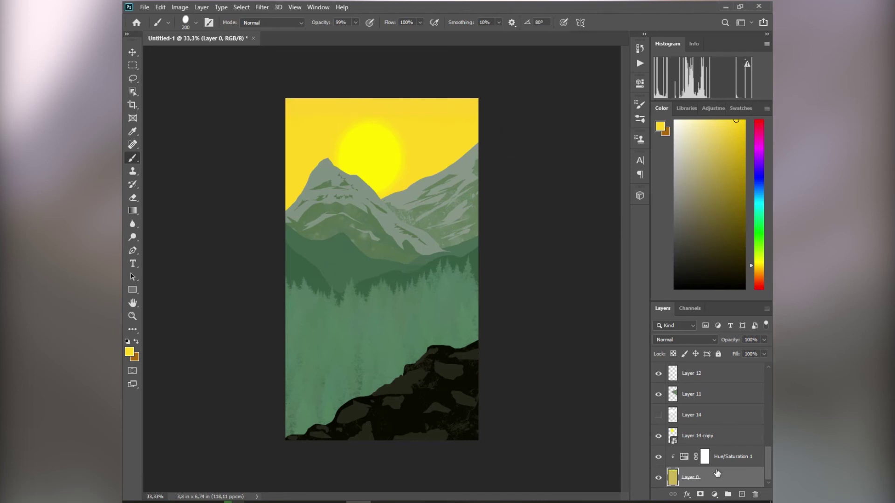
pyautogui.click(658, 415)
# Enlarge the sun on Layer 14 copy slightly and reposition it above the clouds.
pyautogui.click(706, 438)
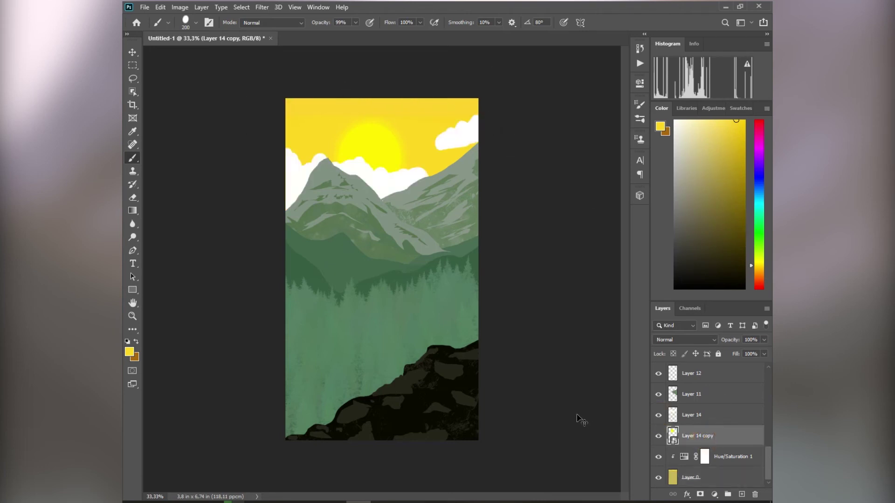
pyautogui.hotkey('ctrl', 't')
pyautogui.moveTo(413, 99); pyautogui.dragTo(419, 94)
pyautogui.moveTo(397, 136); pyautogui.dragTo(397, 141)
pyautogui.click(609, 22)
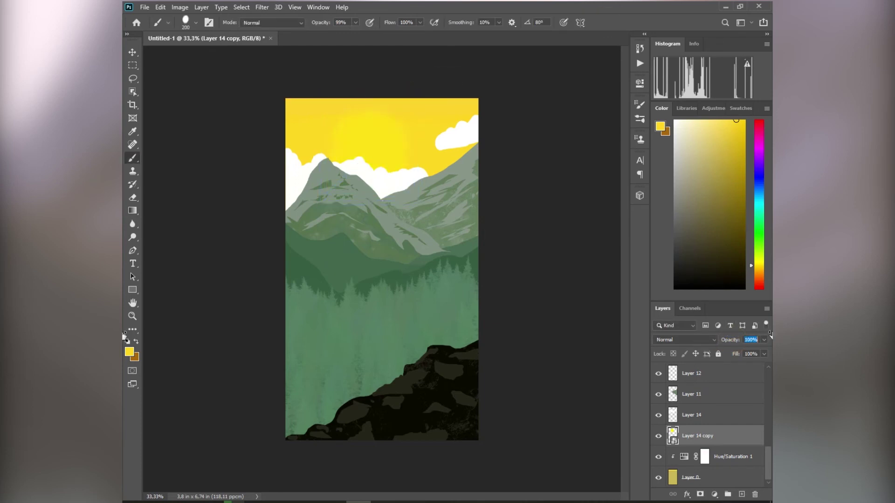
# Lower the opacity of the cloud layer, Layer 14, to 88%.
pyautogui.click(699, 420)
pyautogui.moveTo(732, 341)
pyautogui.mouseDown()
pyautogui.moveTo(718, 344)
pyautogui.moveTo(727, 345)
pyautogui.mouseUp()
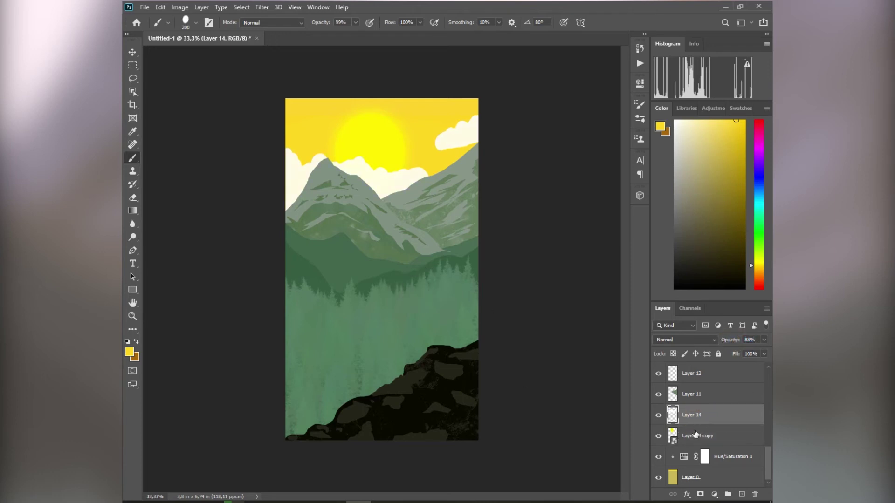
# Reposition the sun between the two mountains, centred above the clouds.
pyautogui.click(706, 437)
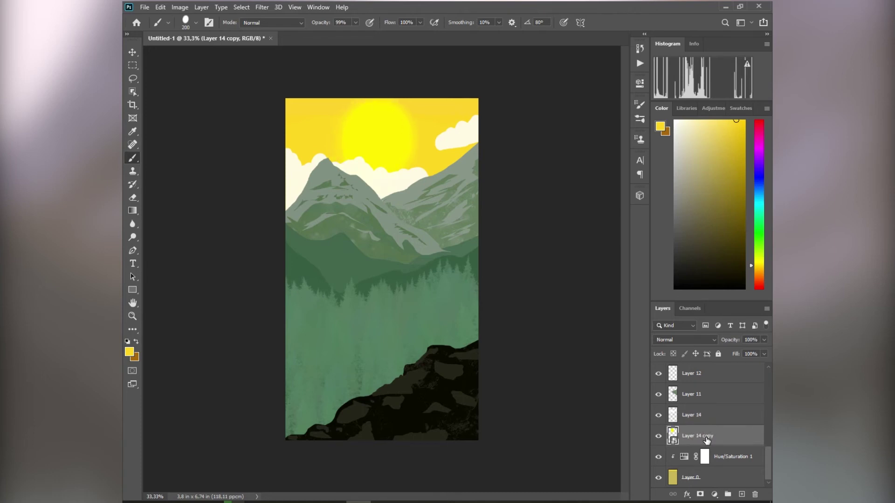
pyautogui.hotkey('ctrl', 't')
pyautogui.moveTo(374, 152)
pyautogui.mouseDown()
pyautogui.moveTo(383, 175)
pyautogui.moveTo(381, 162)
pyautogui.mouseUp()
pyautogui.press('Return')
pyautogui.press('b')
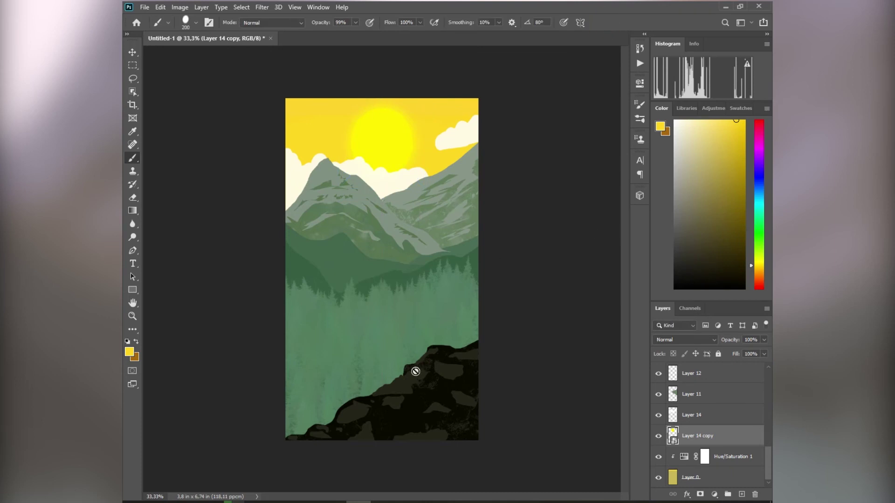
# Open silhouette-3298468.png from the İndirilenler folder and bring the deer into the landscape above all other layers.
pyautogui.hotkey('ctrl', 'o')
pyautogui.click(167, 202)
pyautogui.scroll(-3, 298, 184)
pyautogui.doubleClick(280, 193)
pyautogui.doubleClick(259, 95)
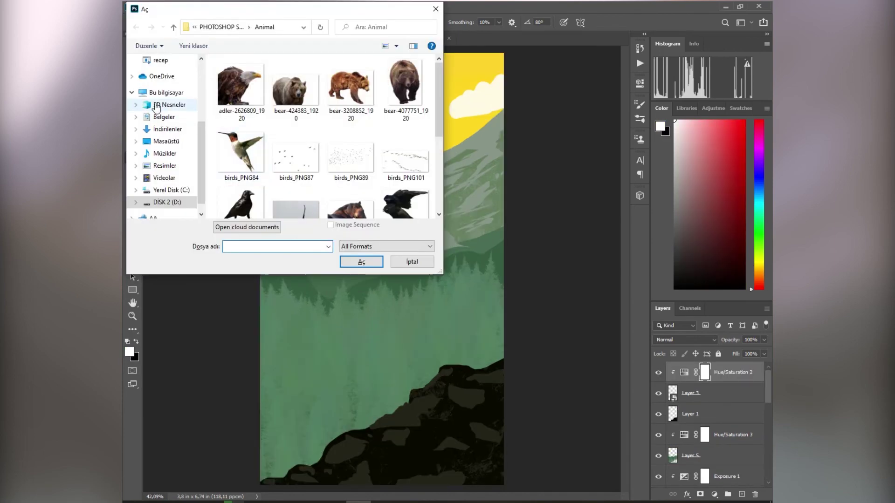
pyautogui.click(179, 127)
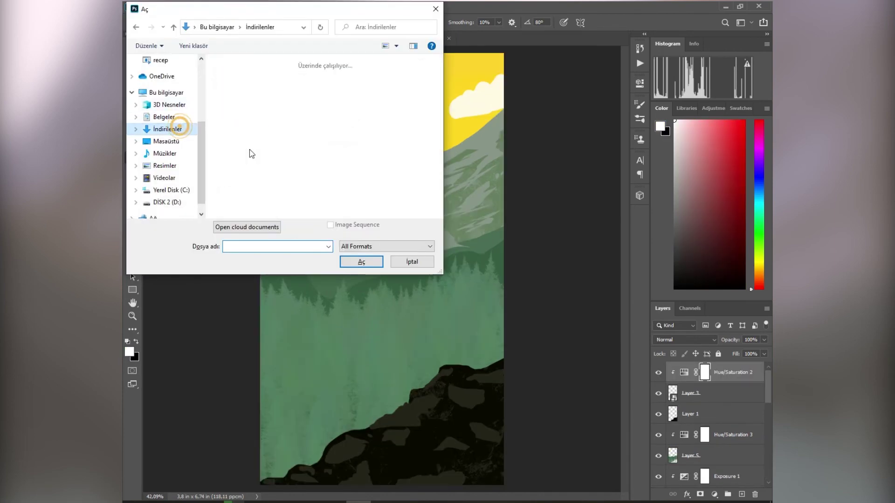
pyautogui.doubleClick(251, 154)
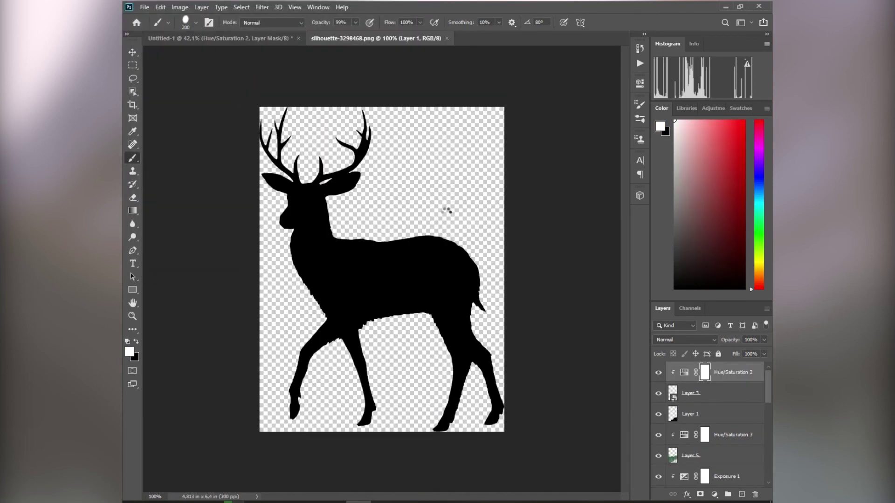
pyautogui.moveTo(694, 374); pyautogui.dragTo(444, 305)
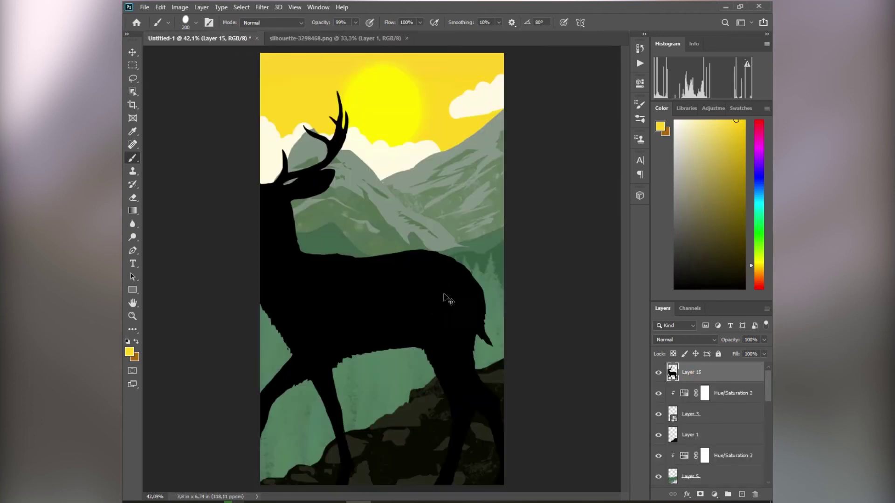
# Scale the deer silhouette down and stand it on the highest point of the rock slope.
pyautogui.hotkey('ctrl', 't')
pyautogui.moveTo(515, 85); pyautogui.dragTo(409, 230)
pyautogui.moveTo(371, 296); pyautogui.dragTo(422, 361)
pyautogui.moveTo(460, 296); pyautogui.dragTo(437, 325)
pyautogui.moveTo(416, 356); pyautogui.dragTo(409, 392)
pyautogui.moveTo(459, 375)
pyautogui.mouseDown()
pyautogui.moveTo(466, 344)
pyautogui.moveTo(474, 336)
pyautogui.moveTo(480, 343)
pyautogui.mouseUp()
pyautogui.click(625, 21)
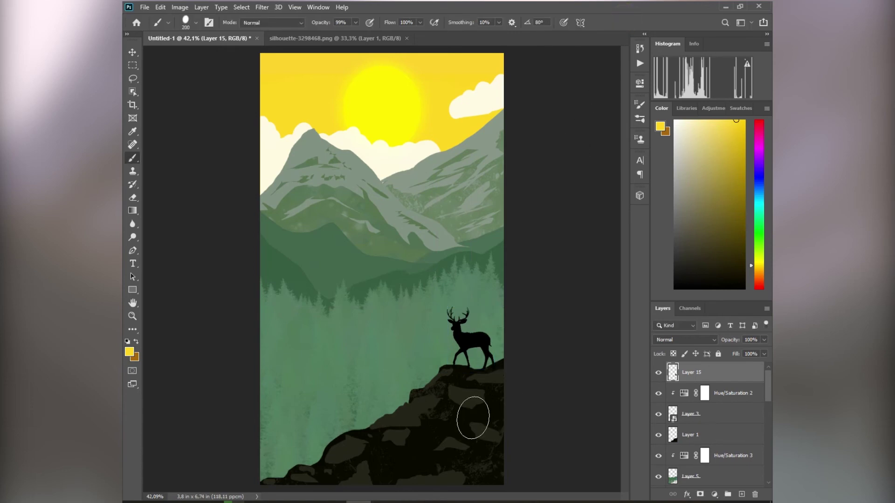
# Open the animal-3364874 silhouette and bring this second deer into the landscape as a new layer.
pyautogui.hotkey('ctrl', 'o')
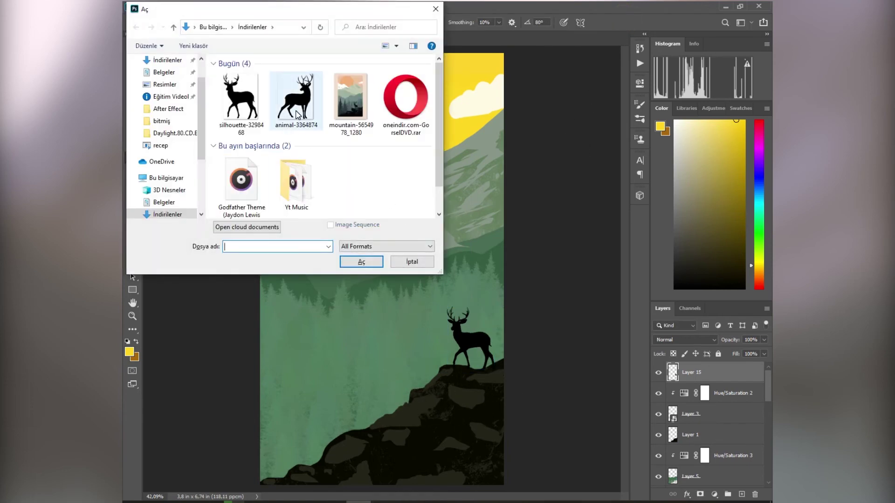
pyautogui.doubleClick(298, 114)
pyautogui.moveTo(678, 372); pyautogui.dragTo(474, 429)
# Scale the second deer down and place it on the lower part of the rock slope.
pyautogui.hotkey('ctrl', 't')
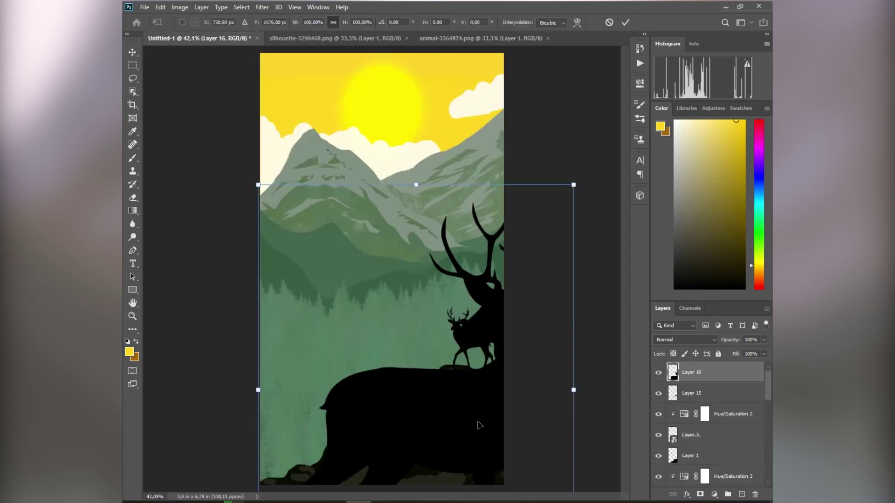
pyautogui.moveTo(576, 185); pyautogui.dragTo(337, 408)
pyautogui.moveTo(325, 440); pyautogui.dragTo(369, 390)
pyautogui.click(625, 23)
pyautogui.hotkey('ctrl', 't')
pyautogui.moveTo(347, 430)
pyautogui.mouseDown()
pyautogui.moveTo(471, 345)
pyautogui.moveTo(355, 414)
pyautogui.mouseUp()
pyautogui.press('Return')
pyautogui.press('b')
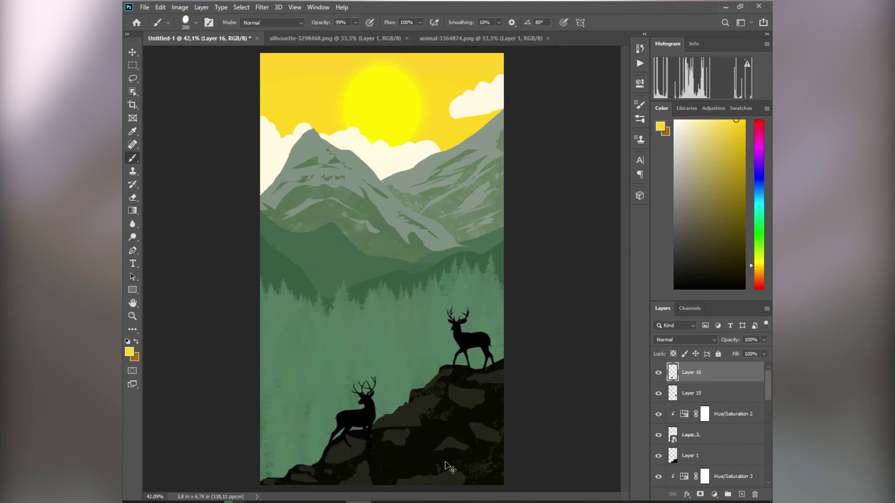
# Flip the lower deer horizontally and move it down the slope so its feet rest on the rock.
pyautogui.hotkey('ctrl', 't')
pyautogui.rightClick(352, 378)
pyautogui.click(380, 397)
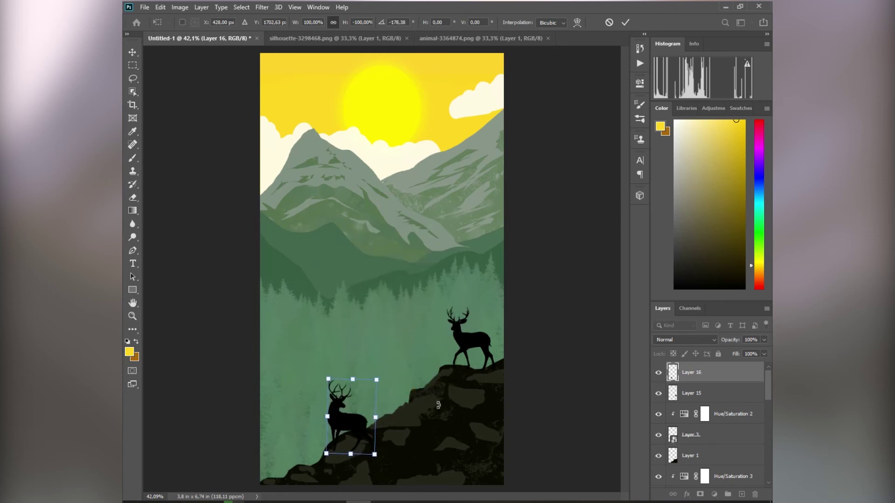
pyautogui.press('Return')
pyautogui.click(693, 393)
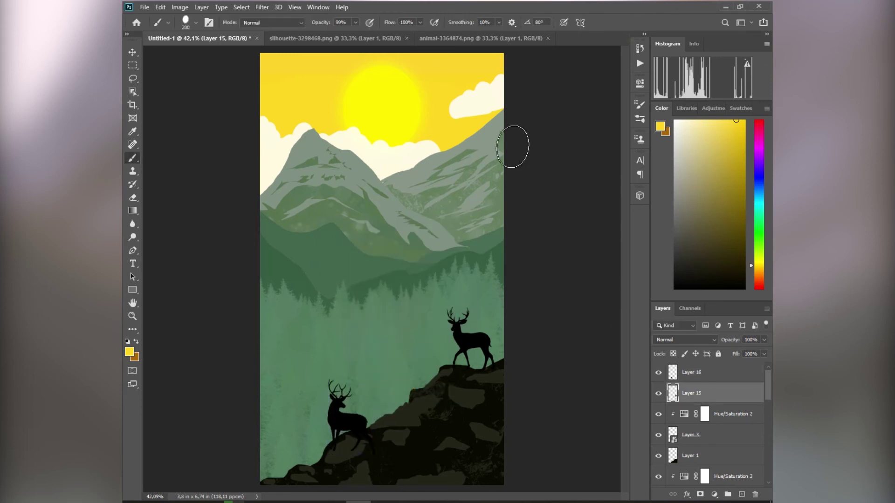
pyautogui.click(706, 371)
pyautogui.hotkey('ctrl', 't')
pyautogui.moveTo(354, 424); pyautogui.dragTo(346, 440)
pyautogui.click(628, 23)
# Open birds_PNG87 from the Animal folder and bring the bird flock into the landscape as a new layer.
pyautogui.hotkey('ctrl', 'o')
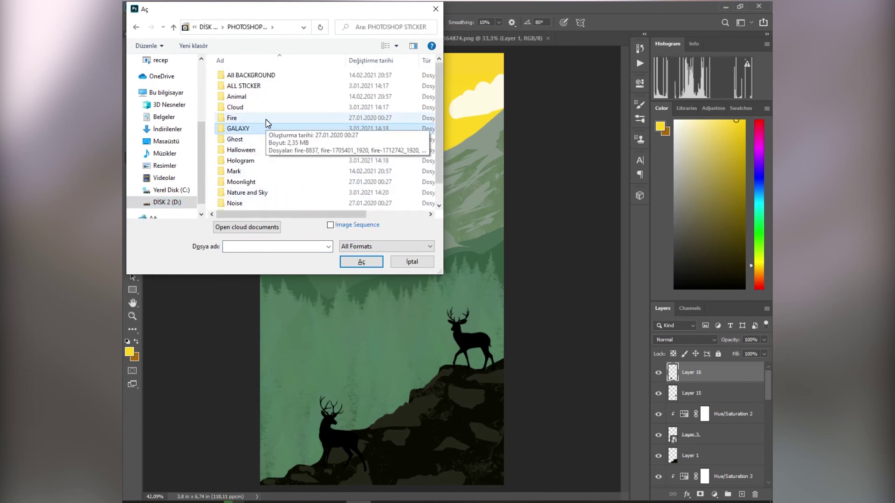
pyautogui.doubleClick(236, 96)
pyautogui.doubleClick(301, 158)
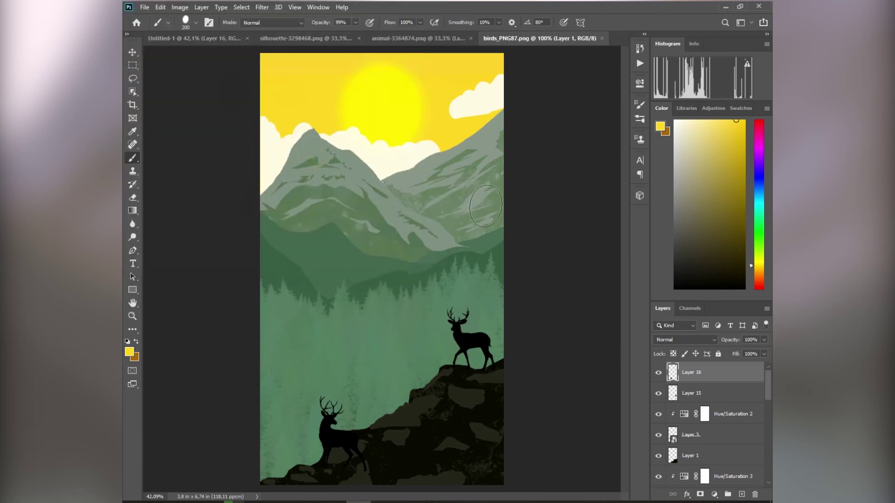
pyautogui.moveTo(690, 370); pyautogui.dragTo(421, 260)
# Scale the bird flock down and place it in front of the clouds below the sun.
pyautogui.hotkey('ctrl', 't')
pyautogui.moveTo(411, 305); pyautogui.dragTo(418, 102)
pyautogui.moveTo(439, 84); pyautogui.dragTo(421, 95)
pyautogui.moveTo(406, 117); pyautogui.dragTo(399, 150)
pyautogui.click(625, 23)
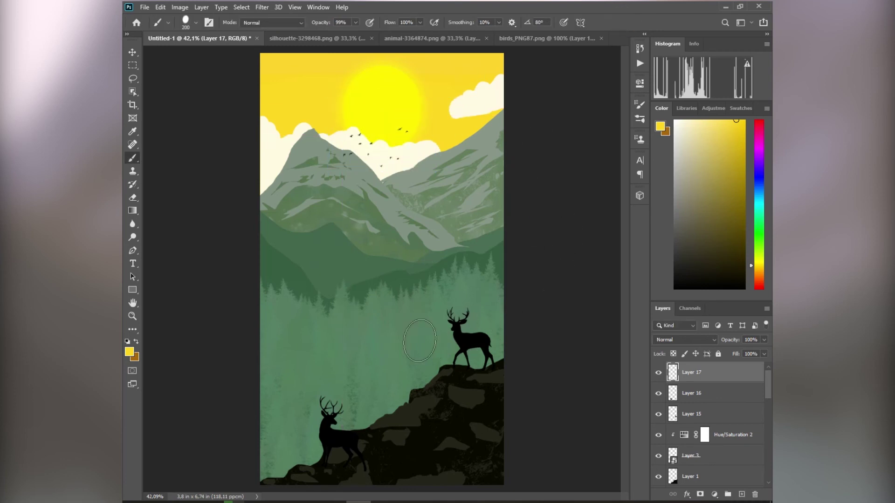
pyautogui.keyDown('ctrl'); pyautogui.click(398, 133); pyautogui.keyUp('ctrl')
pyautogui.hotkey('ctrl', 't')
pyautogui.click(609, 23)
pyautogui.scroll(8, 696, 456)
# Enlarge the bird flock on Layer 17 slightly and shift it towards the gap between the two mountains.
pyautogui.click(686, 374)
pyautogui.hotkey('ctrl', 't')
pyautogui.moveTo(415, 124); pyautogui.dragTo(420, 120)
pyautogui.moveTo(411, 148); pyautogui.dragTo(432, 172)
pyautogui.click(625, 22)
# Open birds_PNG89 and place its flock of small birds over the pine forest on a new layer.
pyautogui.hotkey('ctrl', 'o')
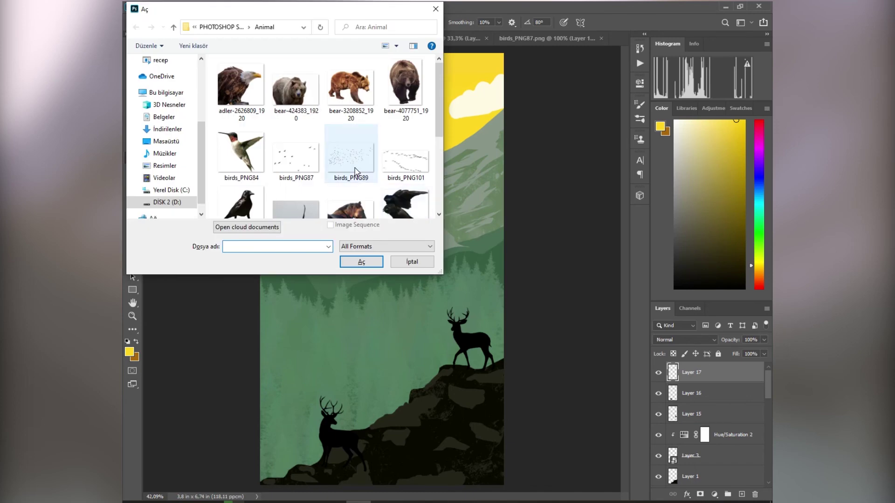
pyautogui.doubleClick(351, 159)
pyautogui.moveTo(677, 369); pyautogui.dragTo(359, 311)
pyautogui.hotkey('ctrl', 't')
pyautogui.click(625, 22)
# Fade the lower birds of the forest flock with the Eraser at 37% opacity.
pyautogui.press('e')
pyautogui.click(273, 23)
pyautogui.moveTo(257, 26); pyautogui.dragTo(250, 26)
pyautogui.moveTo(305, 366)
pyautogui.mouseDown()
pyautogui.moveTo(404, 305)
pyautogui.moveTo(261, 347)
pyautogui.moveTo(306, 339)
pyautogui.mouseUp()
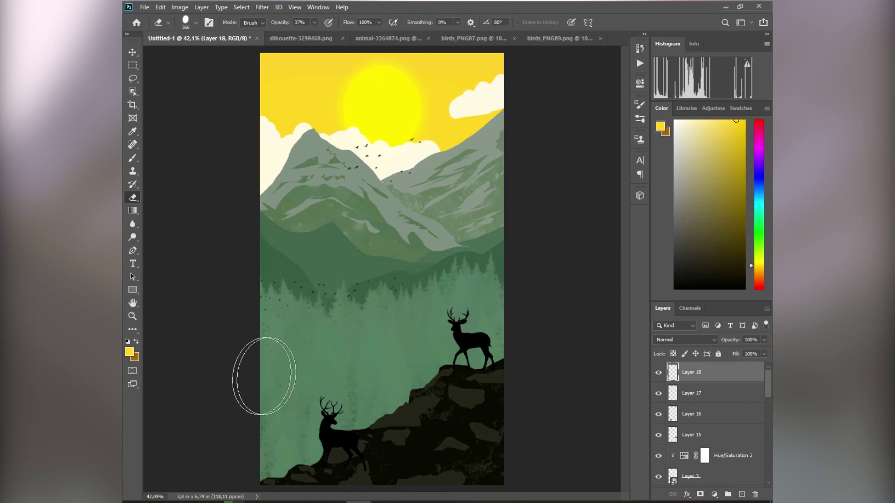
# Duplicate the forest bird flock, flip the copy, and scale and place it over the right side of the forest.
pyautogui.hotkey('ctrl', 'j')
pyautogui.hotkey('ctrl', 't')
pyautogui.rightClick(374, 398)
pyautogui.click(420, 481)
pyautogui.moveTo(350, 308); pyautogui.dragTo(483, 284)
pyautogui.moveTo(548, 285); pyautogui.dragTo(516, 264)
pyautogui.click(625, 22)
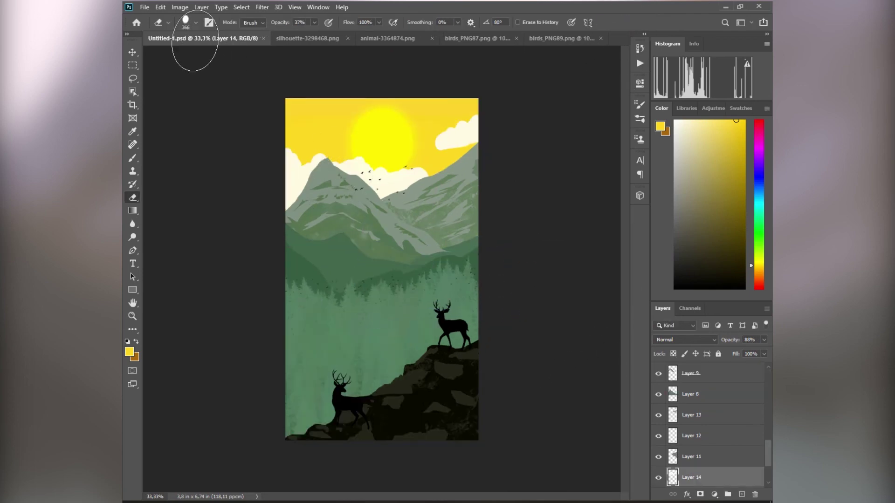
# Save the artwork as a JPEG named Untitled-1 on the desktop (Masaüstü) at maximum quality 12.
pyautogui.click(145, 7)
pyautogui.click(385, 241)
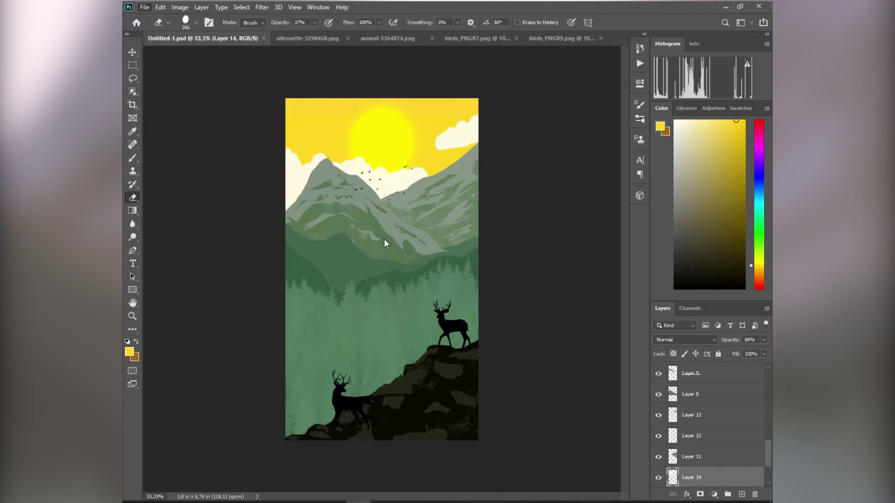
pyautogui.scroll(2, 175, 136)
pyautogui.click(168, 81)
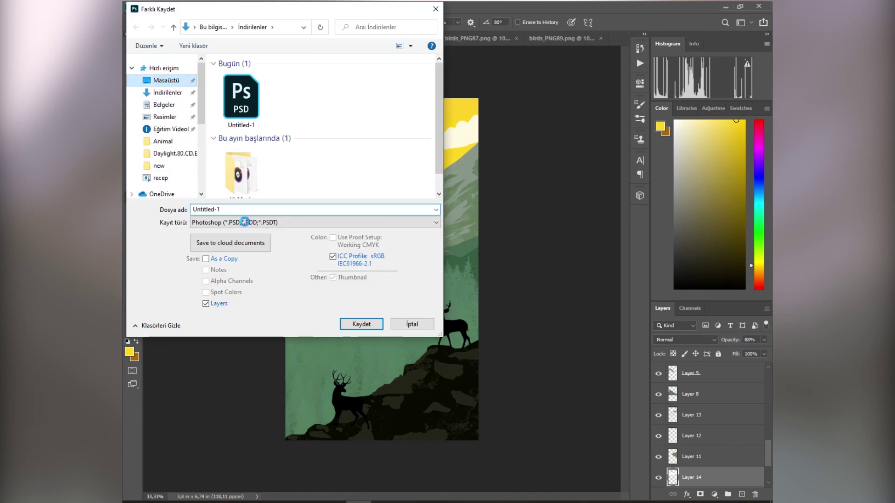
pyautogui.click(243, 223)
pyautogui.click(270, 301)
pyautogui.click(364, 325)
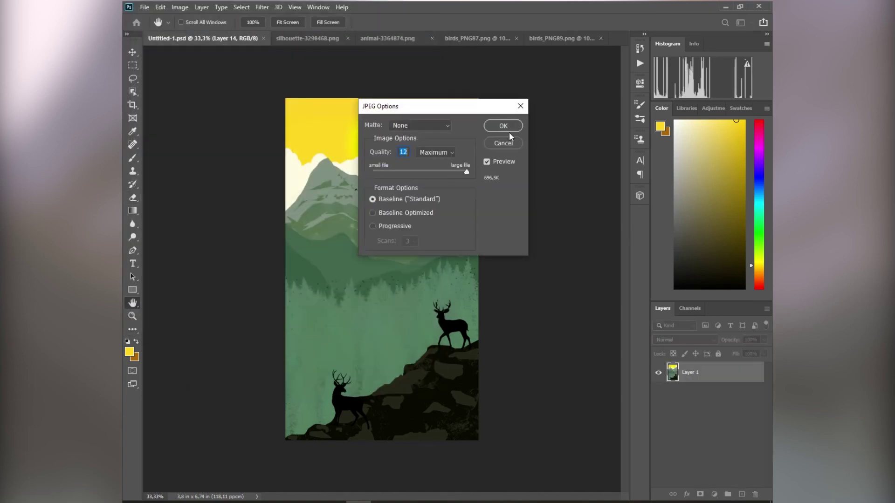
pyautogui.press('Return')
# Open the exported Untitled-1.jpg and unlock its background layer.
pyautogui.hotkey('ctrl', 'o')
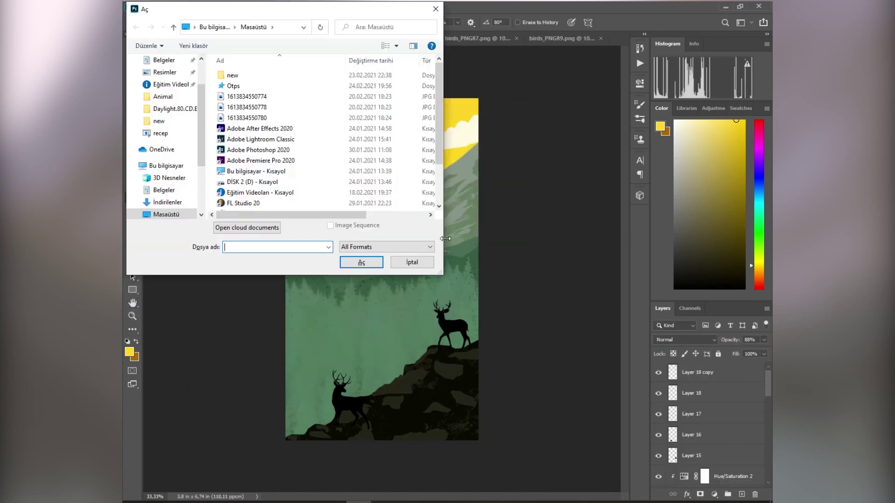
pyautogui.scroll(-2, 286, 167)
pyautogui.click(412, 263)
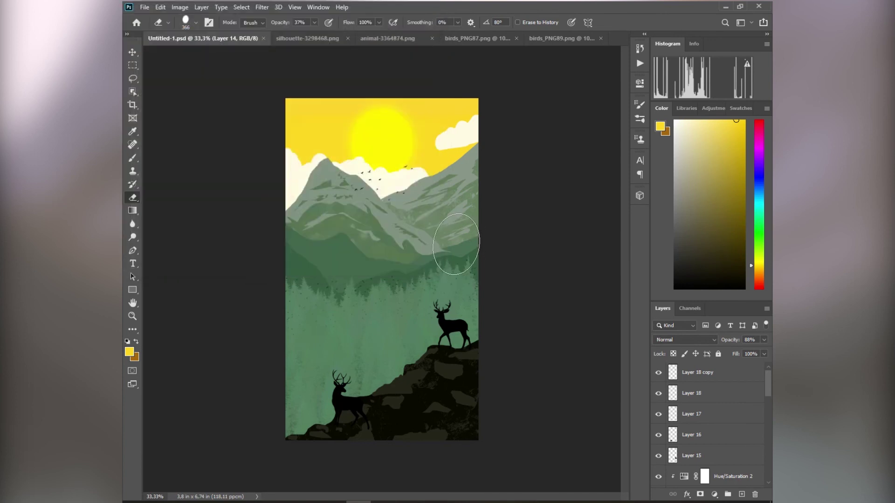
pyautogui.click(756, 373)
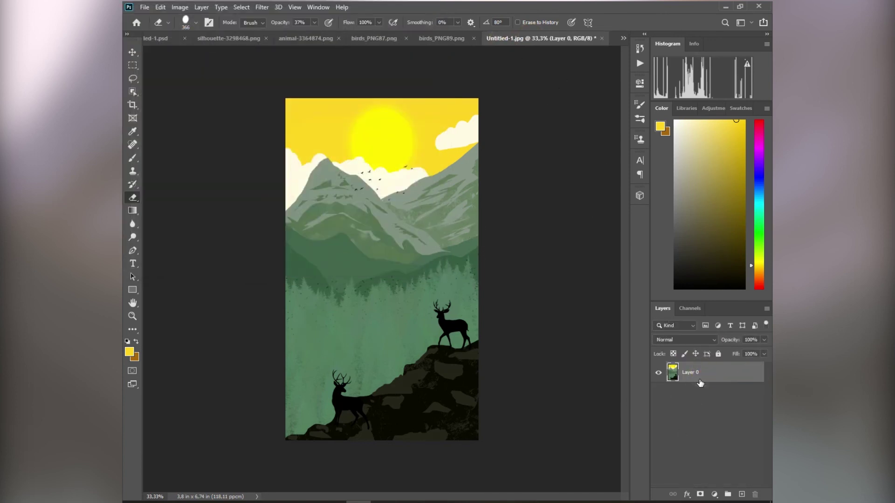
# Start the Camera Raw Filter on the layer and set Temperature to +1, Vibrance to +3 and Saturation to +3.
pyautogui.click(259, 10)
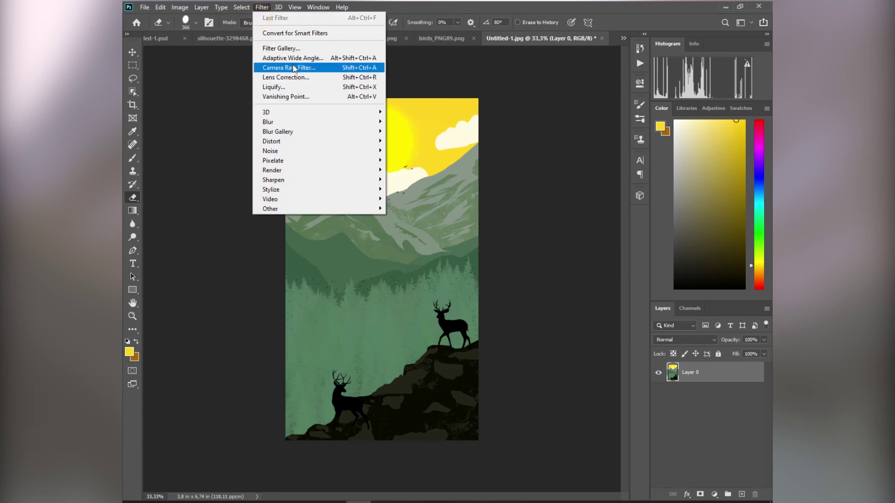
pyautogui.click(292, 67)
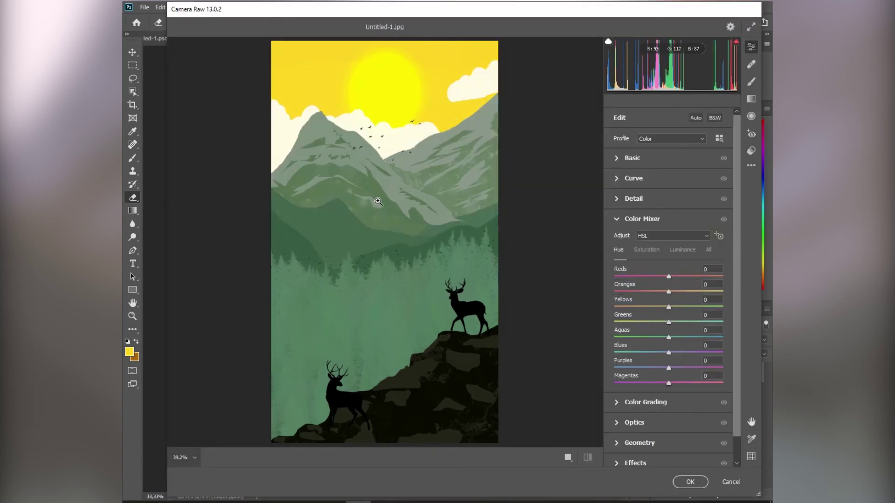
pyautogui.click(644, 159)
pyautogui.write('1')
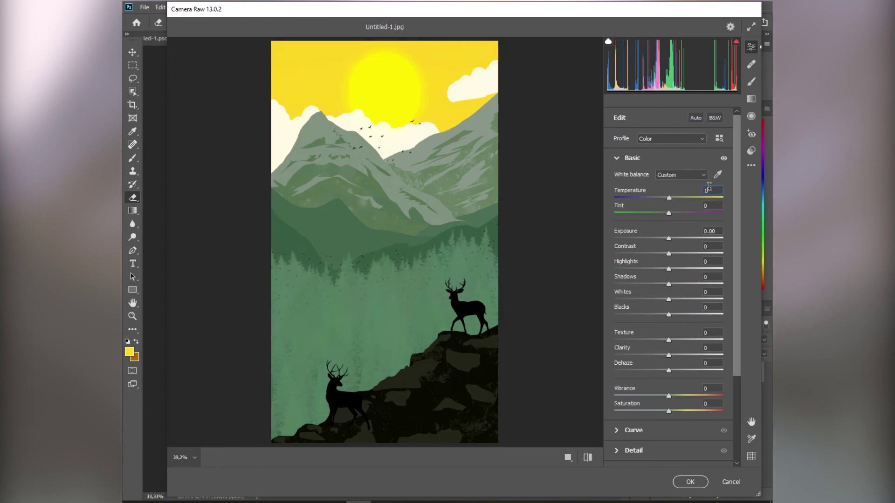
pyautogui.write('3')
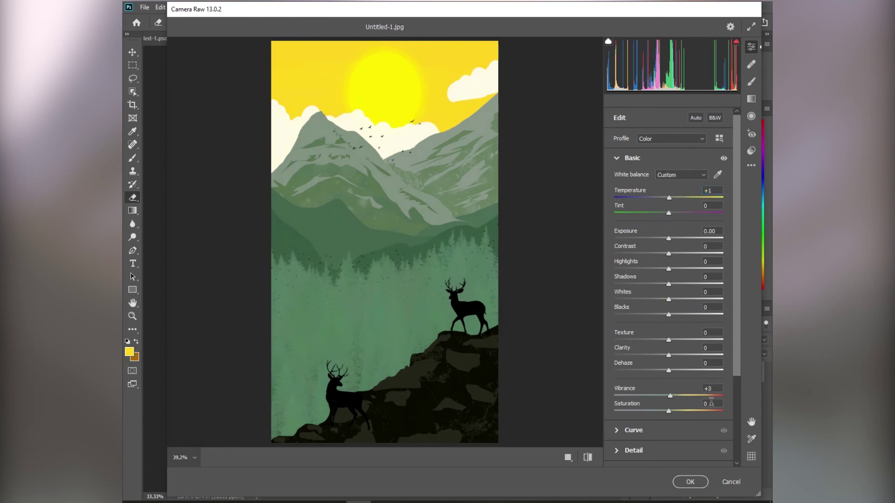
pyautogui.write('3')
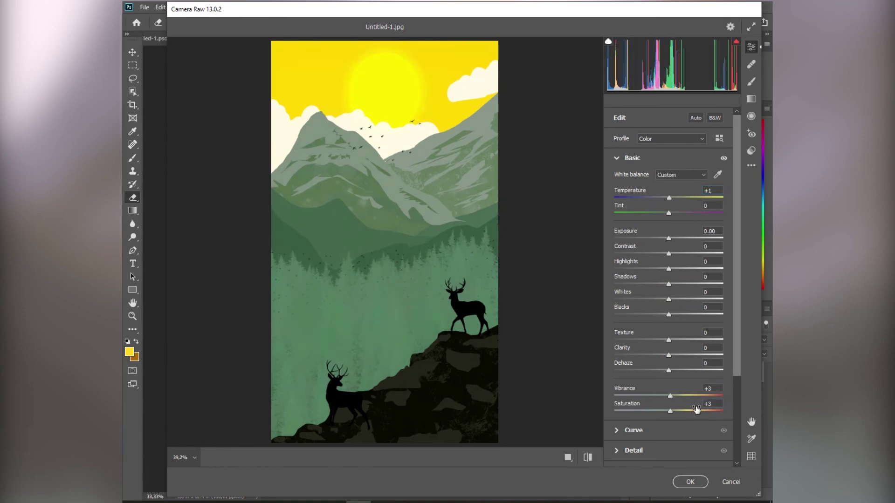
# Tint the Color Grading midtones magenta with hue 313 and saturation 19.
pyautogui.click(617, 158)
pyautogui.click(616, 179)
pyautogui.click(615, 177)
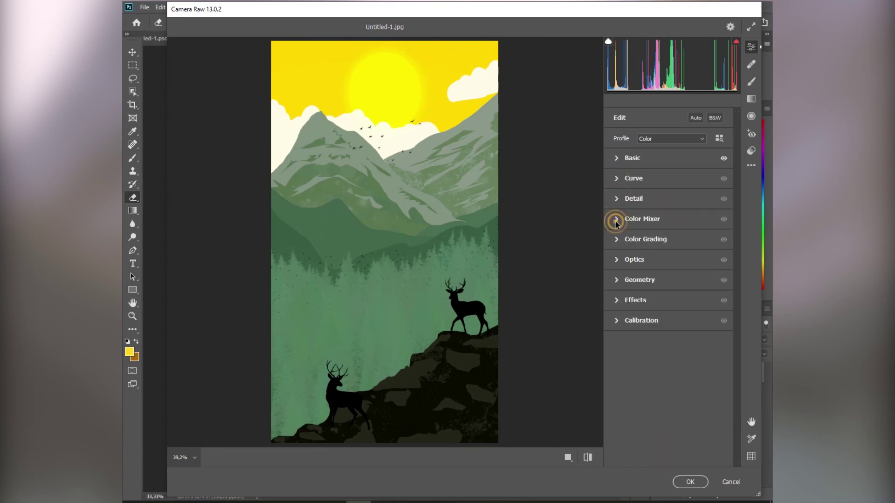
pyautogui.click(620, 239)
pyautogui.moveTo(669, 244); pyautogui.dragTo(690, 267)
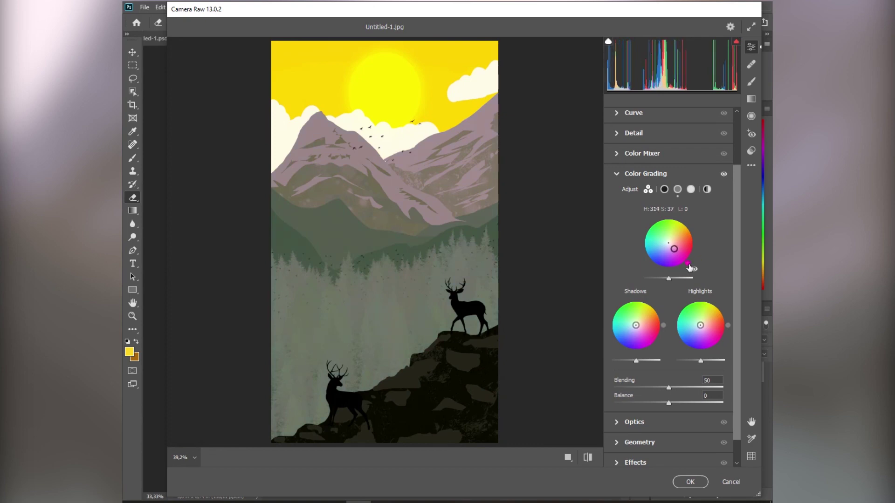
pyautogui.click(678, 189)
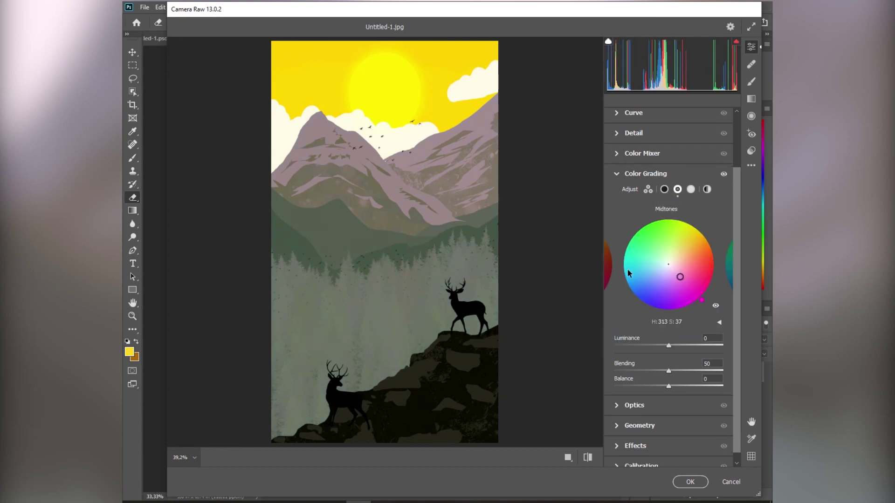
pyautogui.click(719, 322)
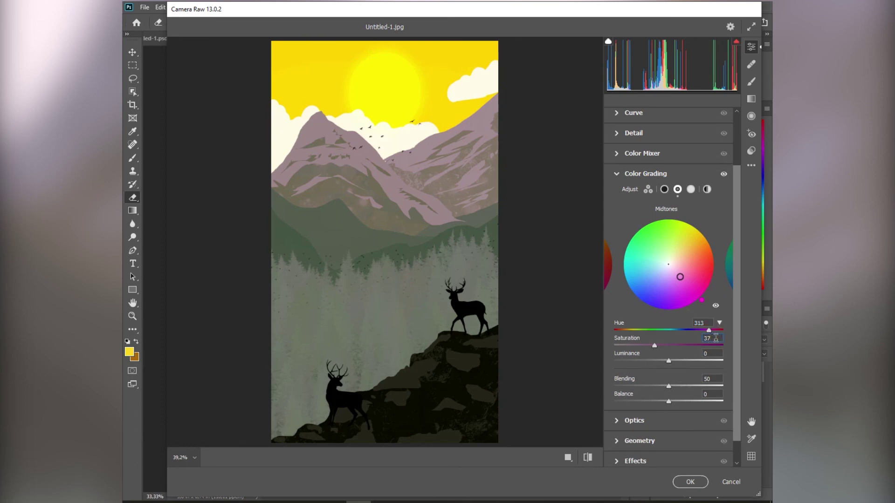
pyautogui.write('19')
# Set the Color Grading shadows to hue 313 and saturation 19.
pyautogui.click(665, 190)
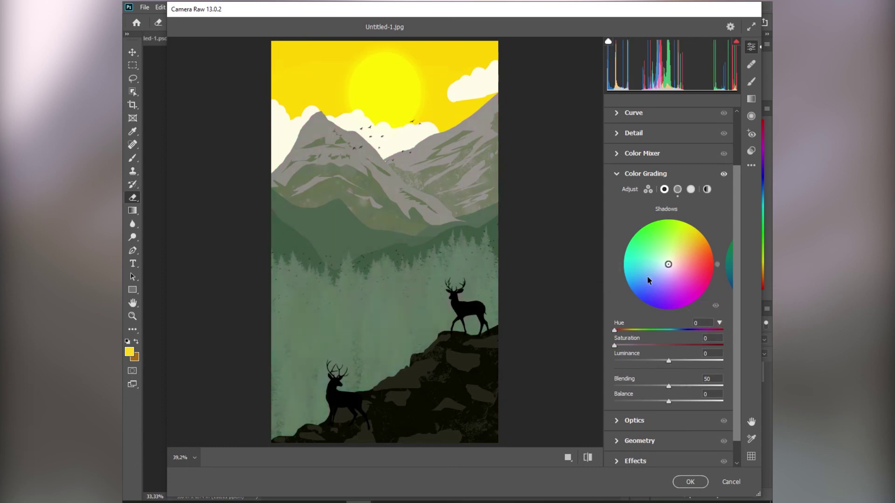
pyautogui.click(703, 322)
pyautogui.write('313')
pyautogui.write('91')
pyautogui.moveTo(711, 338); pyautogui.dragTo(699, 343)
pyautogui.write('19')
# Change the Color Grading midtones to hue 264 and saturation 29.
pyautogui.click(677, 189)
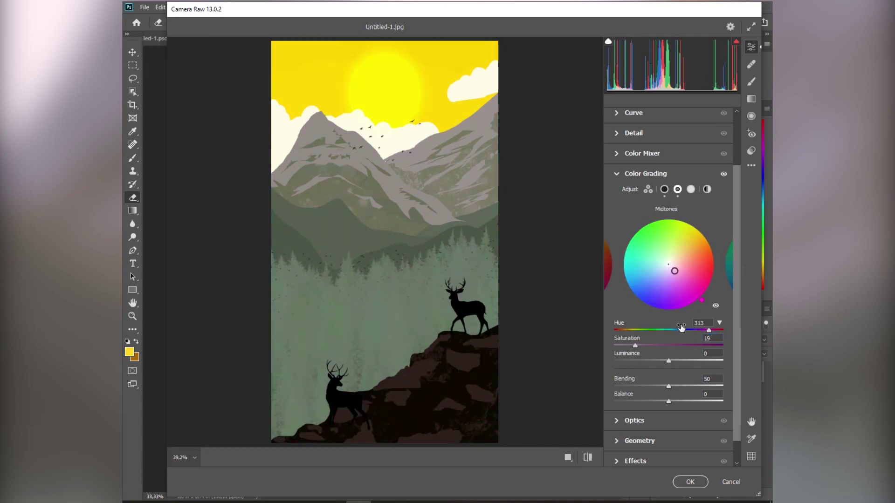
pyautogui.click(702, 322)
pyautogui.write('264')
pyautogui.click(712, 339)
pyautogui.write('29')
# Set the Color Grading highlights to hue 251 and saturation 48.
pyautogui.click(730, 266)
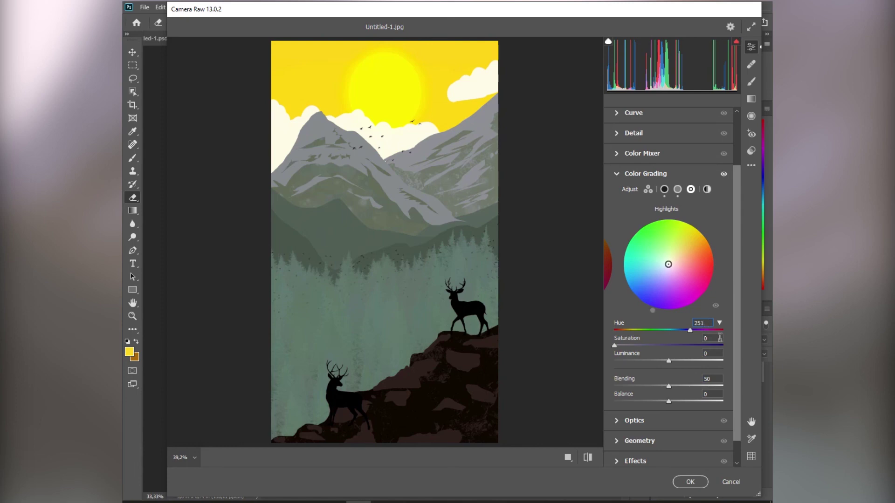
pyautogui.write('48')
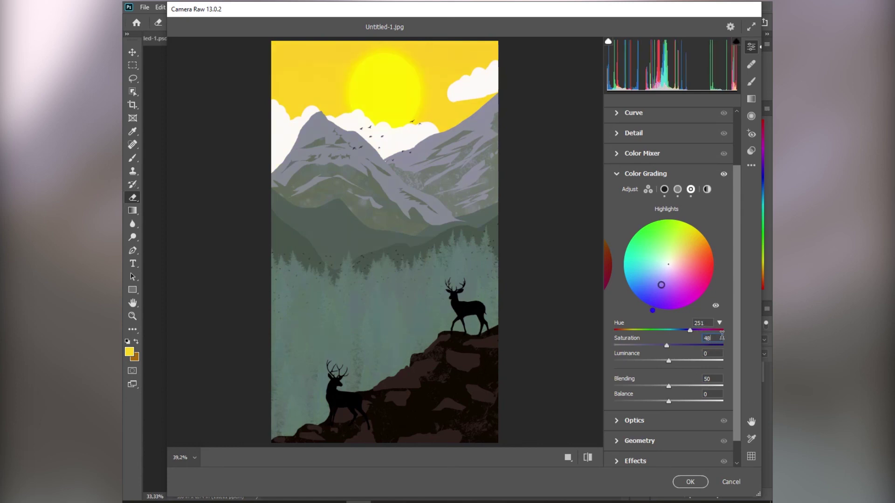
pyautogui.click(617, 173)
# Shift the Color Mixer hues: Reds -5, Oranges -13, Yellows -51, Greens -53, Aquas -25, Blues -26, Purples -11, Magentas -19.
pyautogui.click(616, 219)
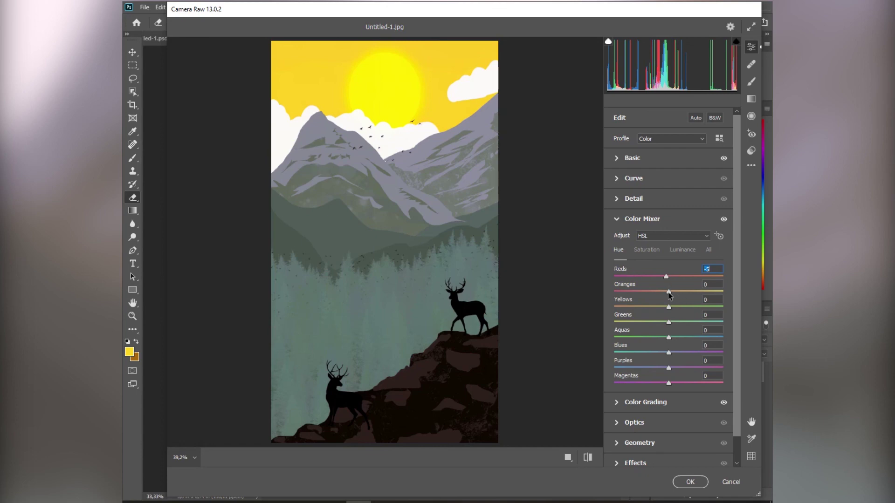
pyautogui.moveTo(669, 306); pyautogui.dragTo(641, 321)
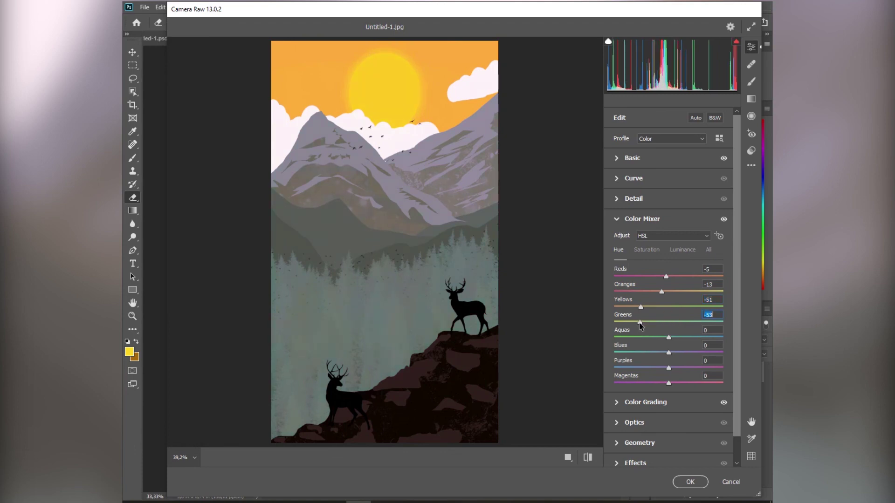
pyautogui.moveTo(669, 337); pyautogui.dragTo(654, 337)
pyautogui.moveTo(656, 355); pyautogui.dragTo(654, 355)
pyautogui.click(668, 368)
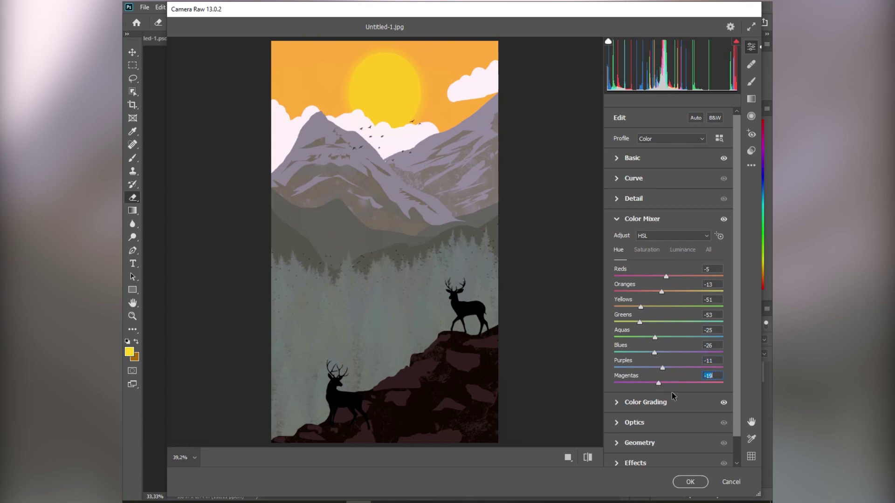
# Raise the Clarity of the image in the Basic adjustments.
pyautogui.click(616, 219)
pyautogui.click(616, 158)
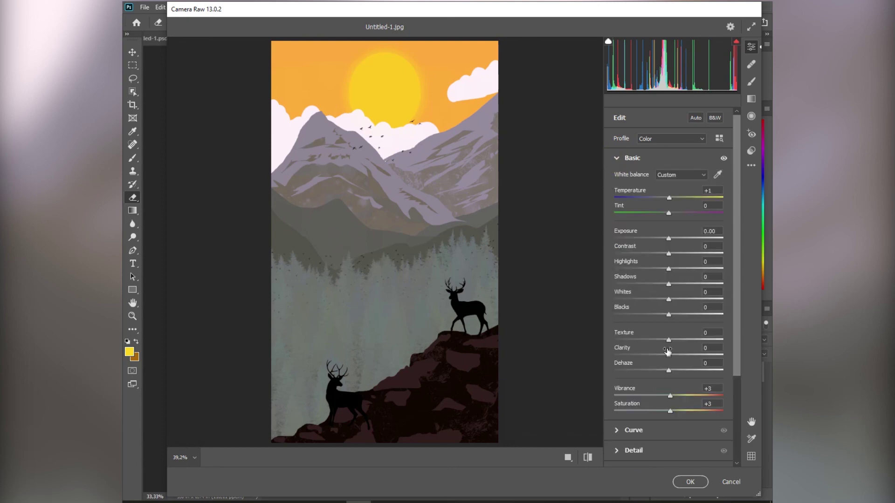
pyautogui.moveTo(659, 342); pyautogui.dragTo(690, 357)
# Look through the remaining Basic, Profile, Curve and Detail settings of the Camera Raw filter.
pyautogui.scroll(-2, 688, 396)
pyautogui.scroll(2, 689, 396)
pyautogui.click(673, 139)
pyautogui.click(674, 172)
pyautogui.click(616, 158)
pyautogui.click(616, 178)
pyautogui.scroll(-2, 607, 357)
pyautogui.scroll(2, 607, 357)
pyautogui.click(617, 179)
pyautogui.click(616, 200)
pyautogui.click(617, 200)
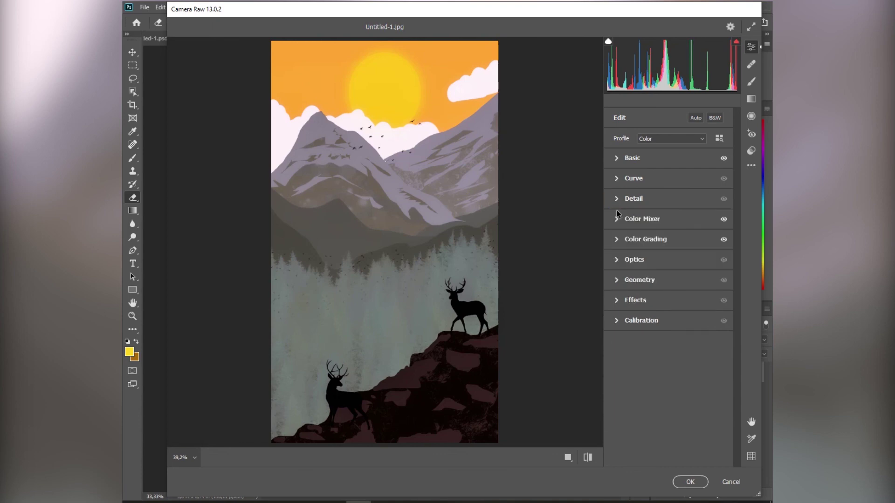
# Set the Optics vignette to -23 and apply the Camera Raw filter to the layer.
pyautogui.click(616, 260)
pyautogui.moveTo(669, 305)
pyautogui.mouseDown()
pyautogui.moveTo(650, 305)
pyautogui.moveTo(687, 305)
pyautogui.moveTo(649, 305)
pyautogui.moveTo(661, 305)
pyautogui.mouseUp()
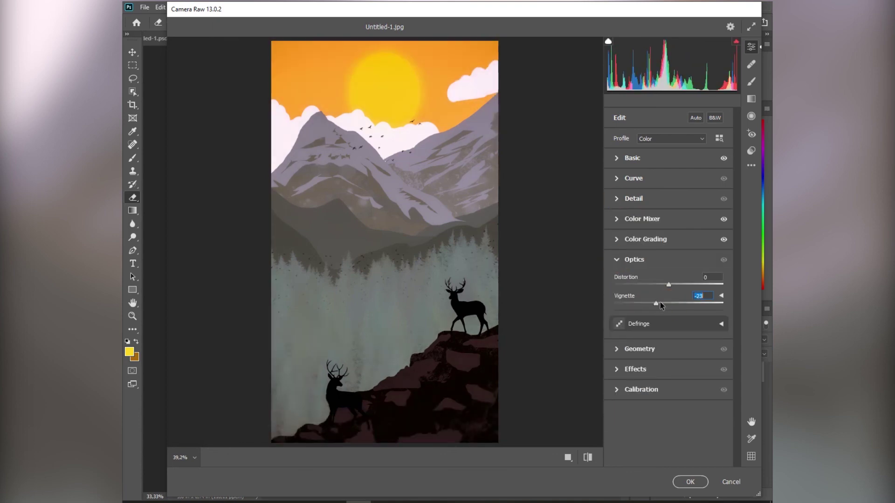
pyautogui.click(616, 261)
pyautogui.click(690, 481)
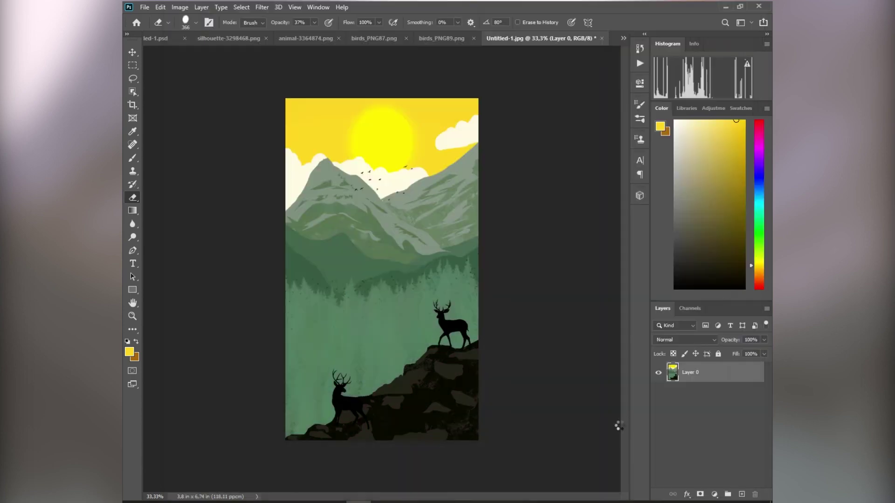